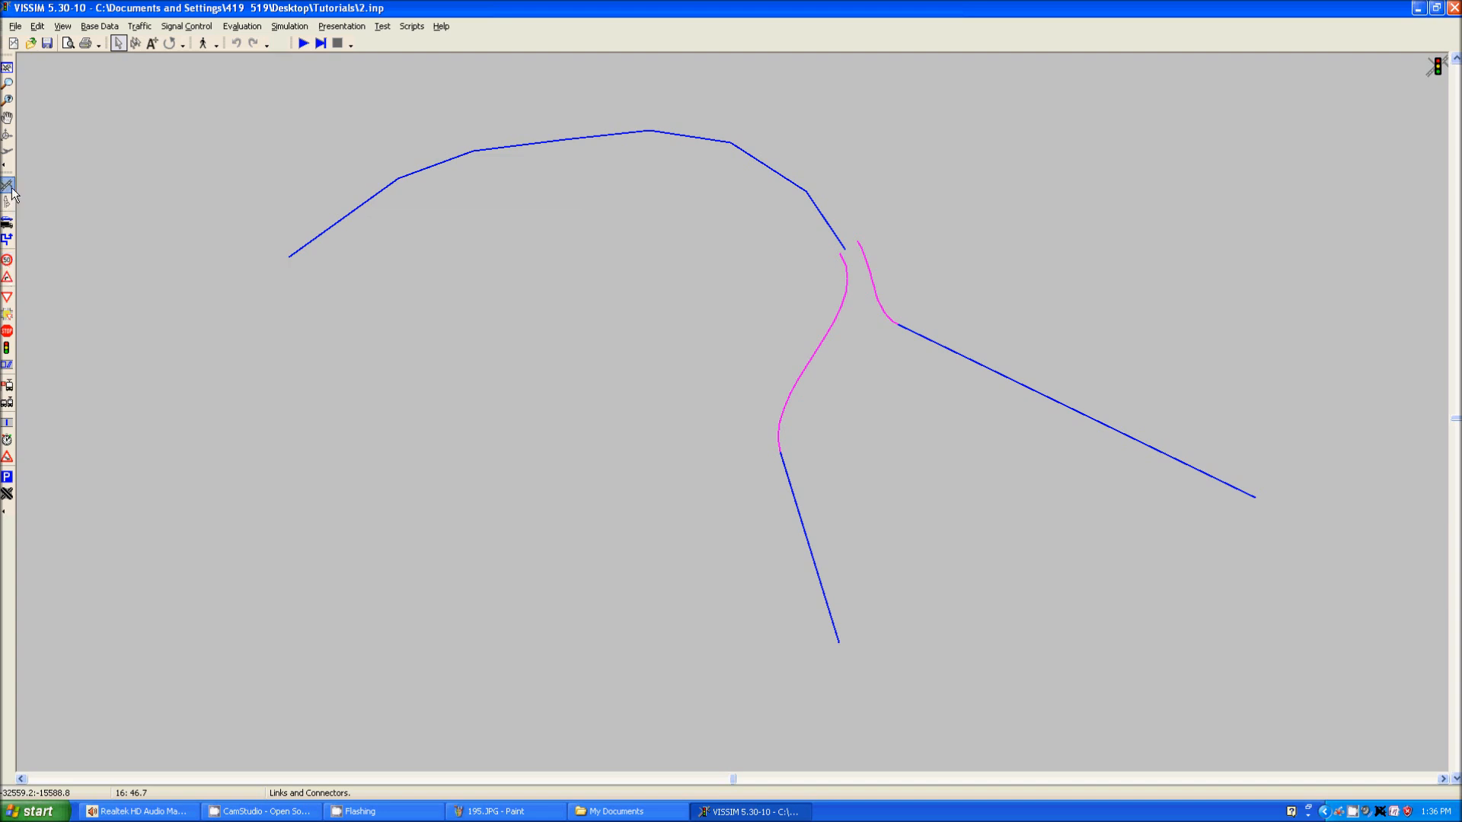
Set the relative flows of static routing decision 1 to 66 for route 1 and 34 for route 2.
{"action": "left_click", "coordinate": [8, 224]}
{"action": "left_click", "coordinate": [301, 249]}
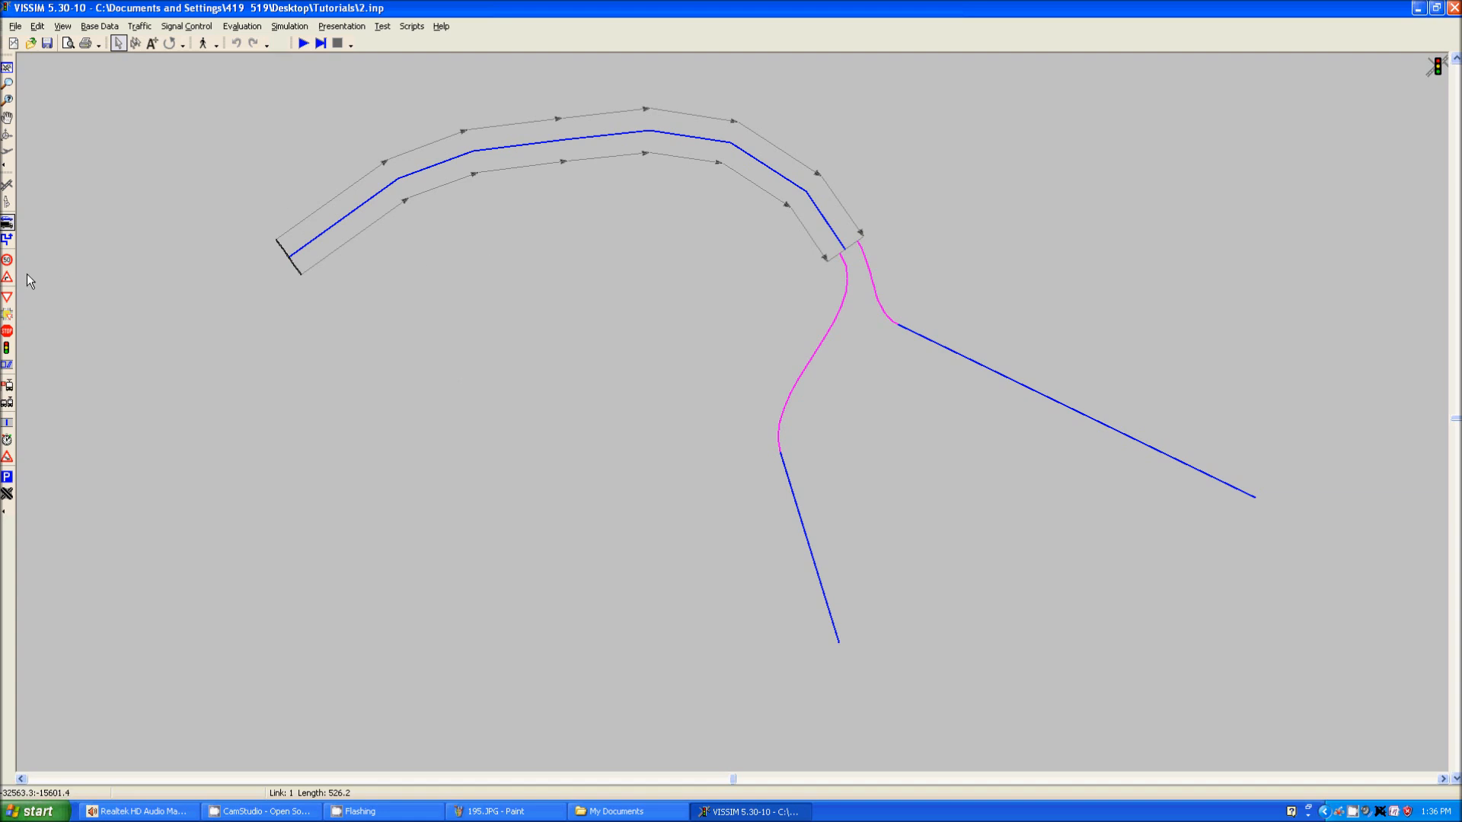
{"action": "left_click", "coordinate": [7, 239]}
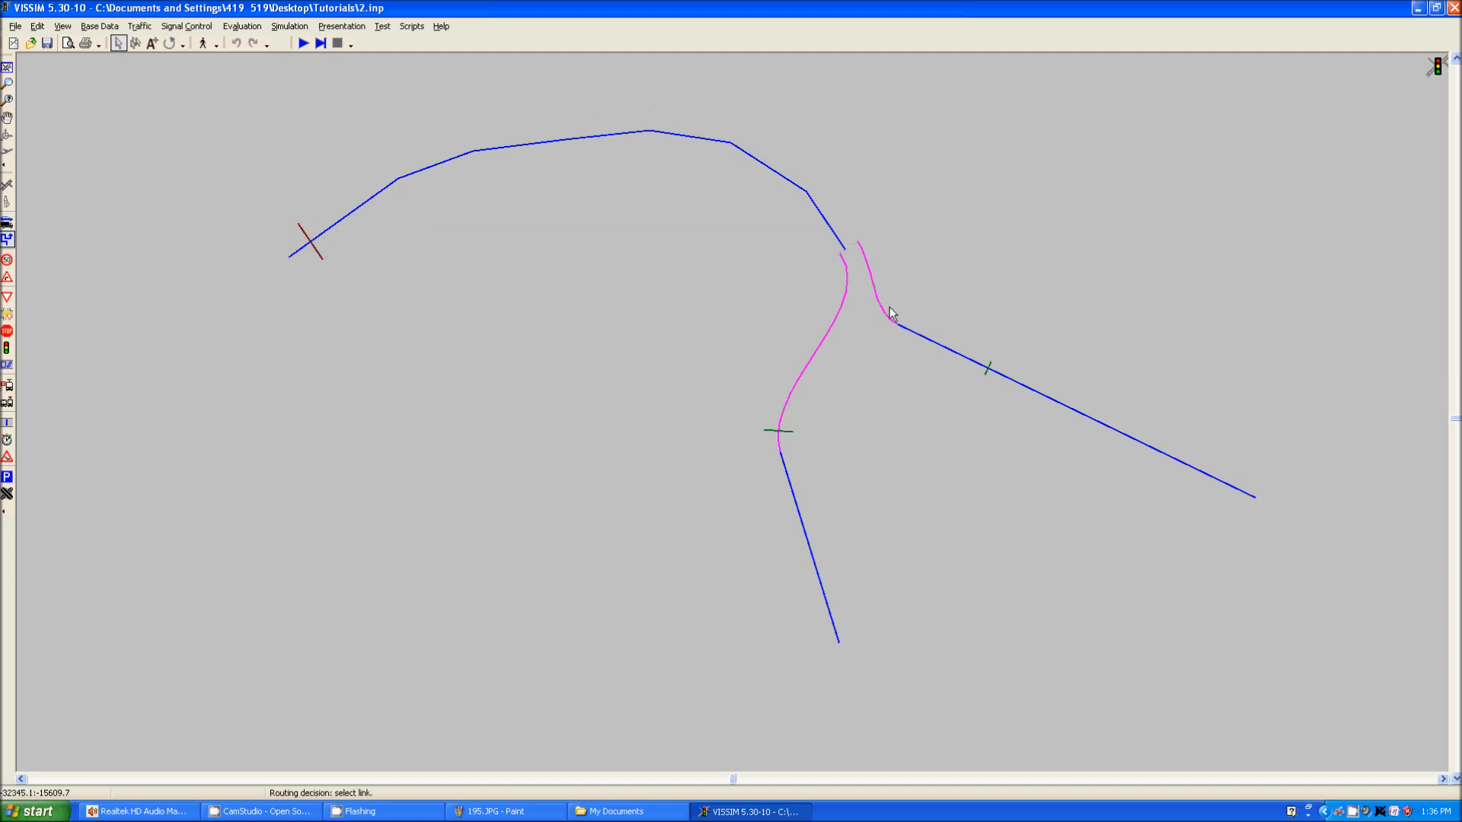
{"action": "left_click", "coordinate": [819, 349]}
{"action": "left_click", "coordinate": [707, 286]}
{"action": "double_click", "coordinate": [706, 286]}
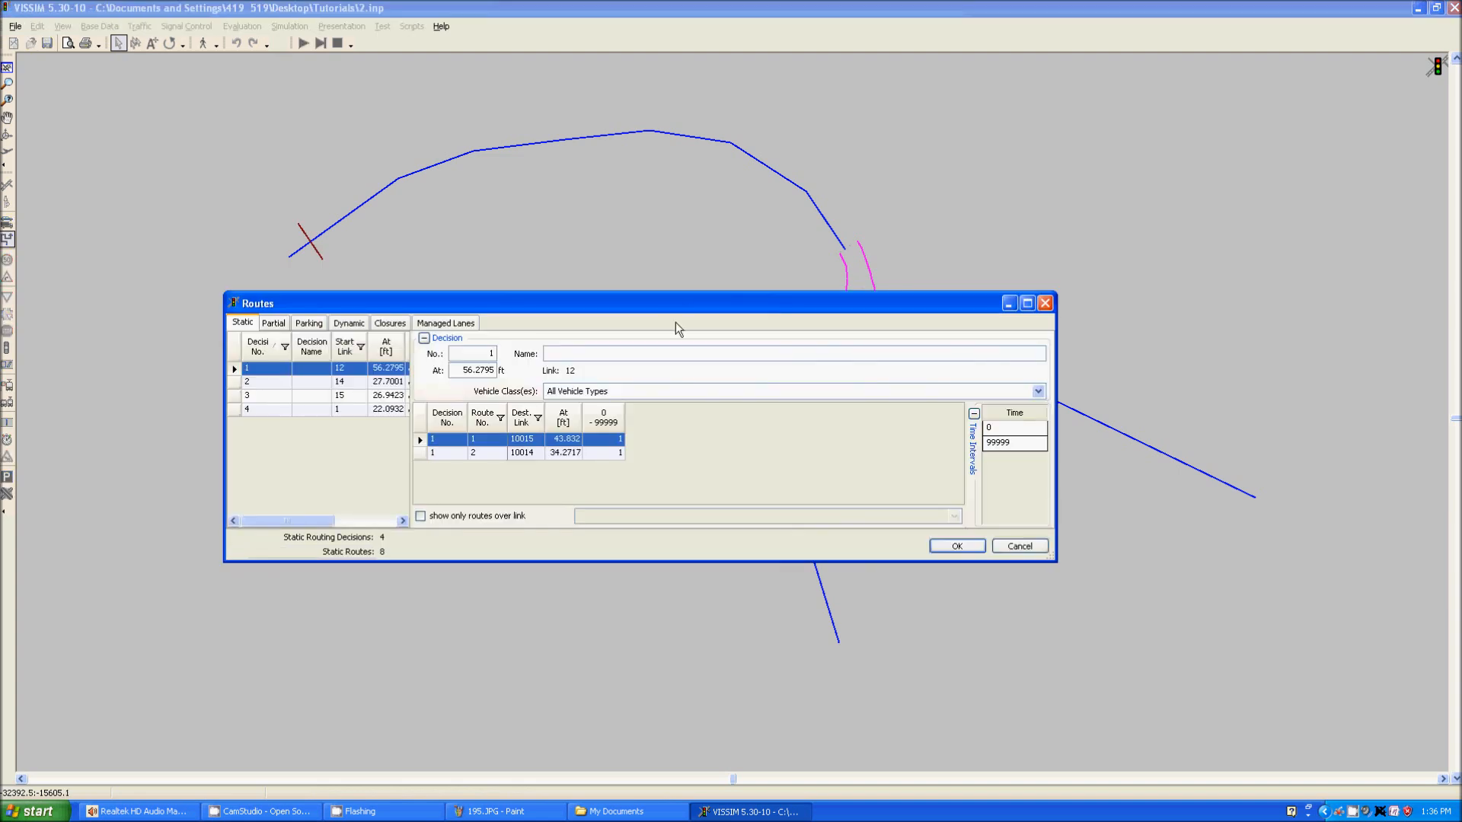
{"action": "left_click", "coordinate": [605, 443]}
{"action": "type", "text": "66"}
{"action": "left_click", "coordinate": [613, 454]}
{"action": "type", "text": "34"}
{"action": "left_click", "coordinate": [957, 546]}
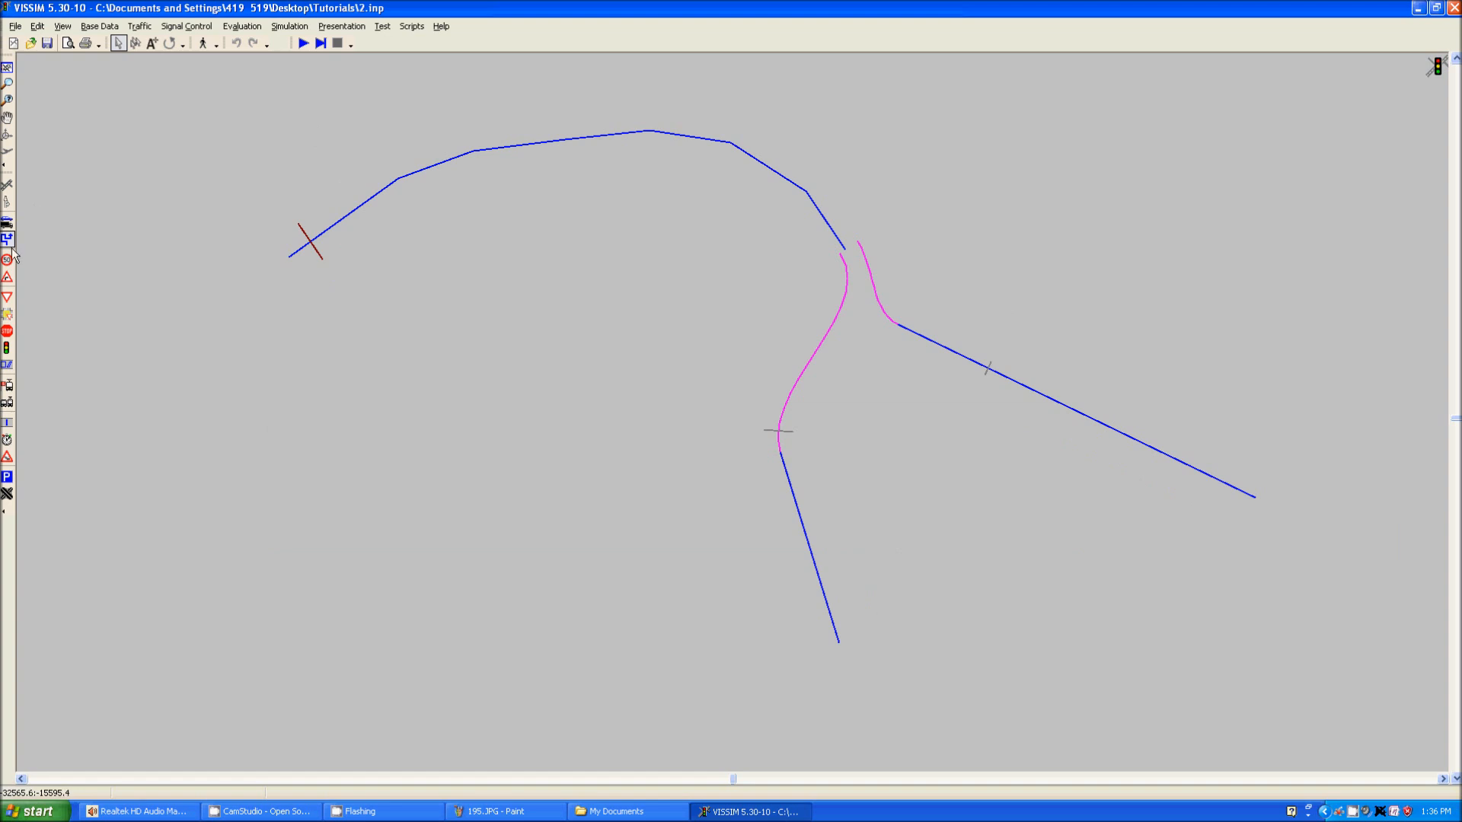
Set the vehicle input volume on the curved link 1 to 1200 veh/h for the 0–3600 interval.
{"action": "left_click", "coordinate": [7, 222]}
{"action": "left_click", "coordinate": [314, 220]}
{"action": "right_click", "coordinate": [314, 232]}
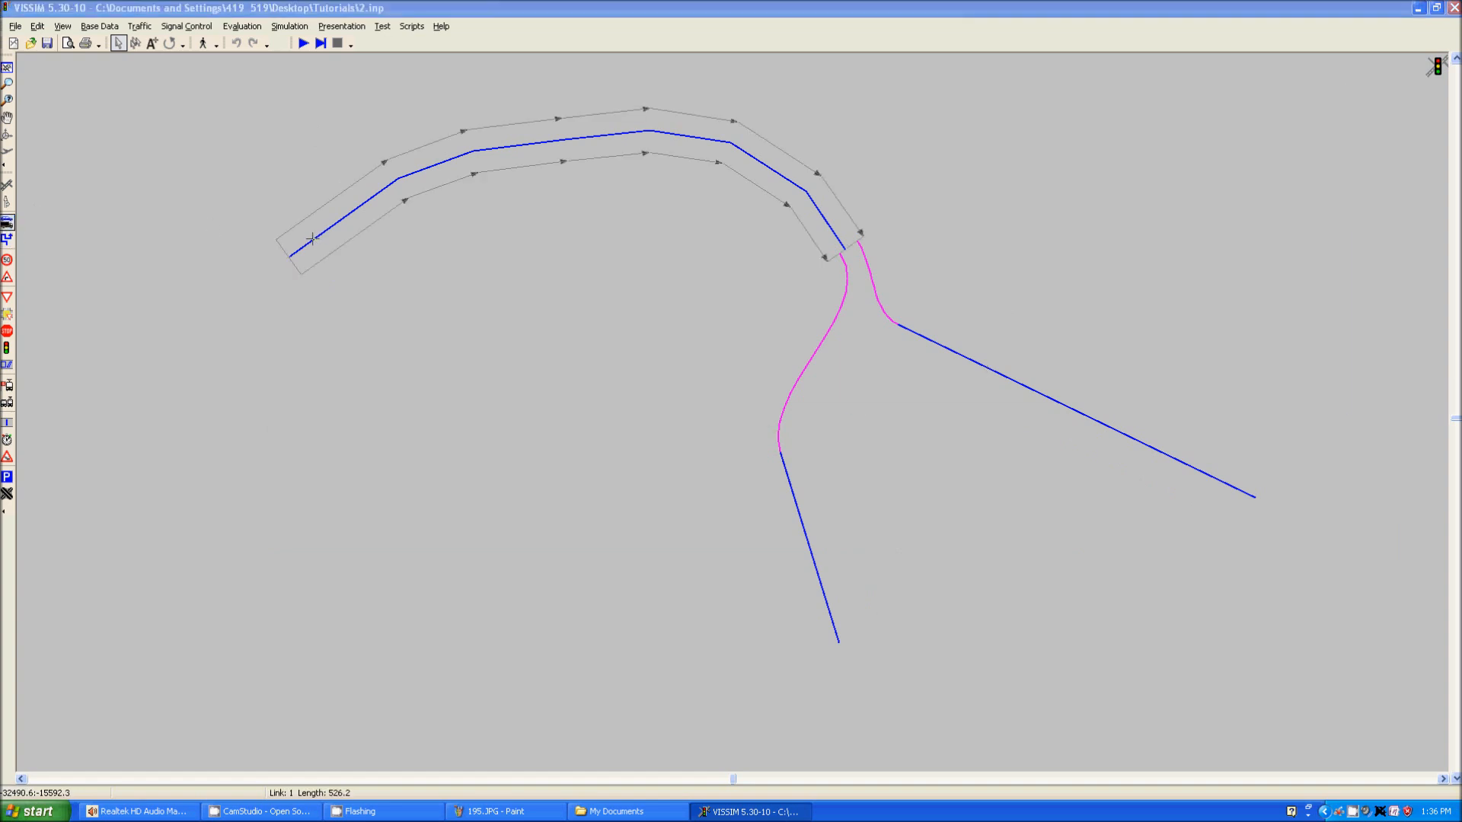
{"action": "left_click", "coordinate": [1021, 147]}
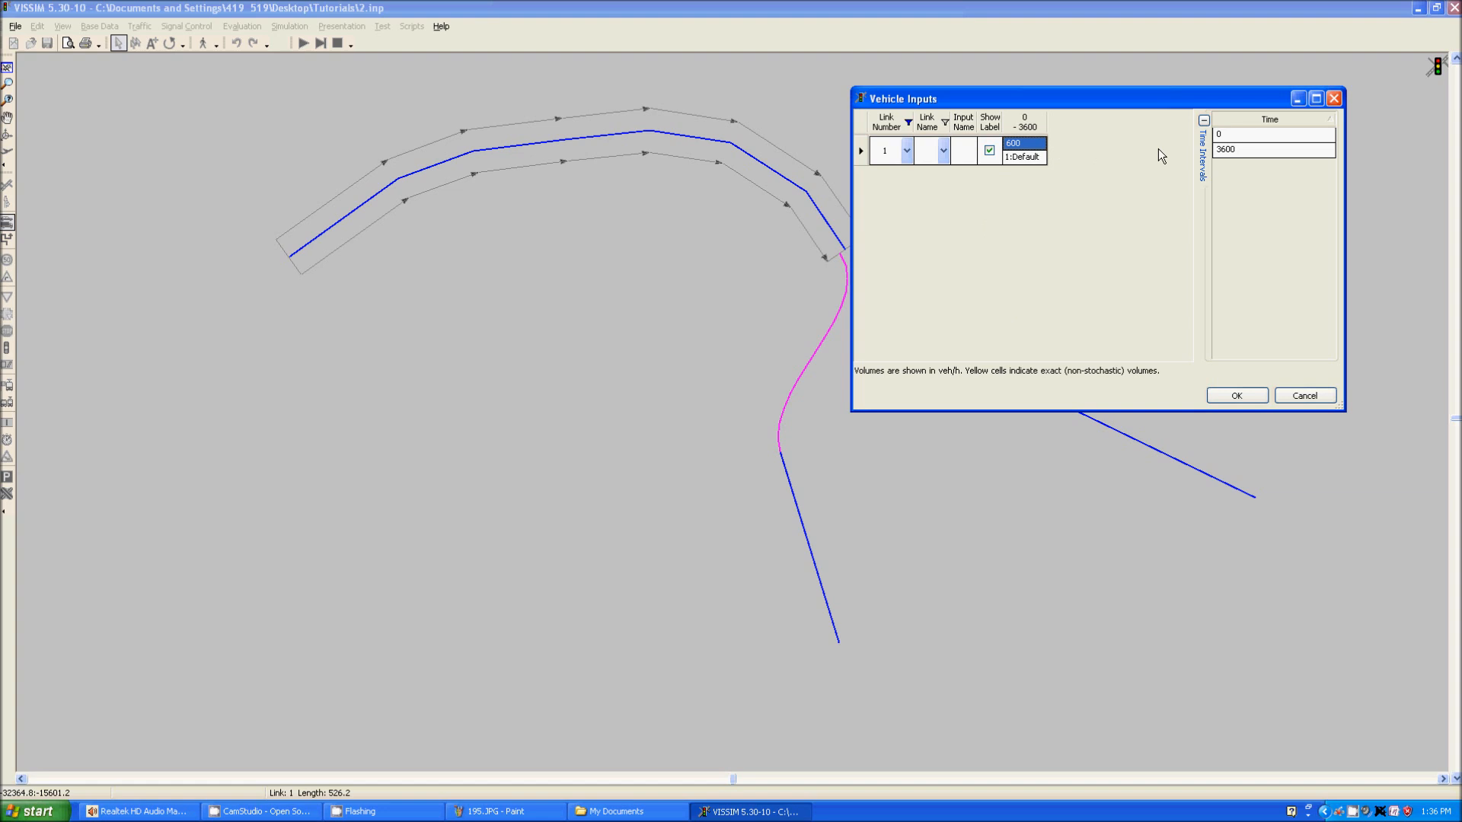
{"action": "type", "text": "1"}
{"action": "key", "text": "BackSpace"}
{"action": "type", "text": "1200"}
{"action": "left_click", "coordinate": [1236, 393]}
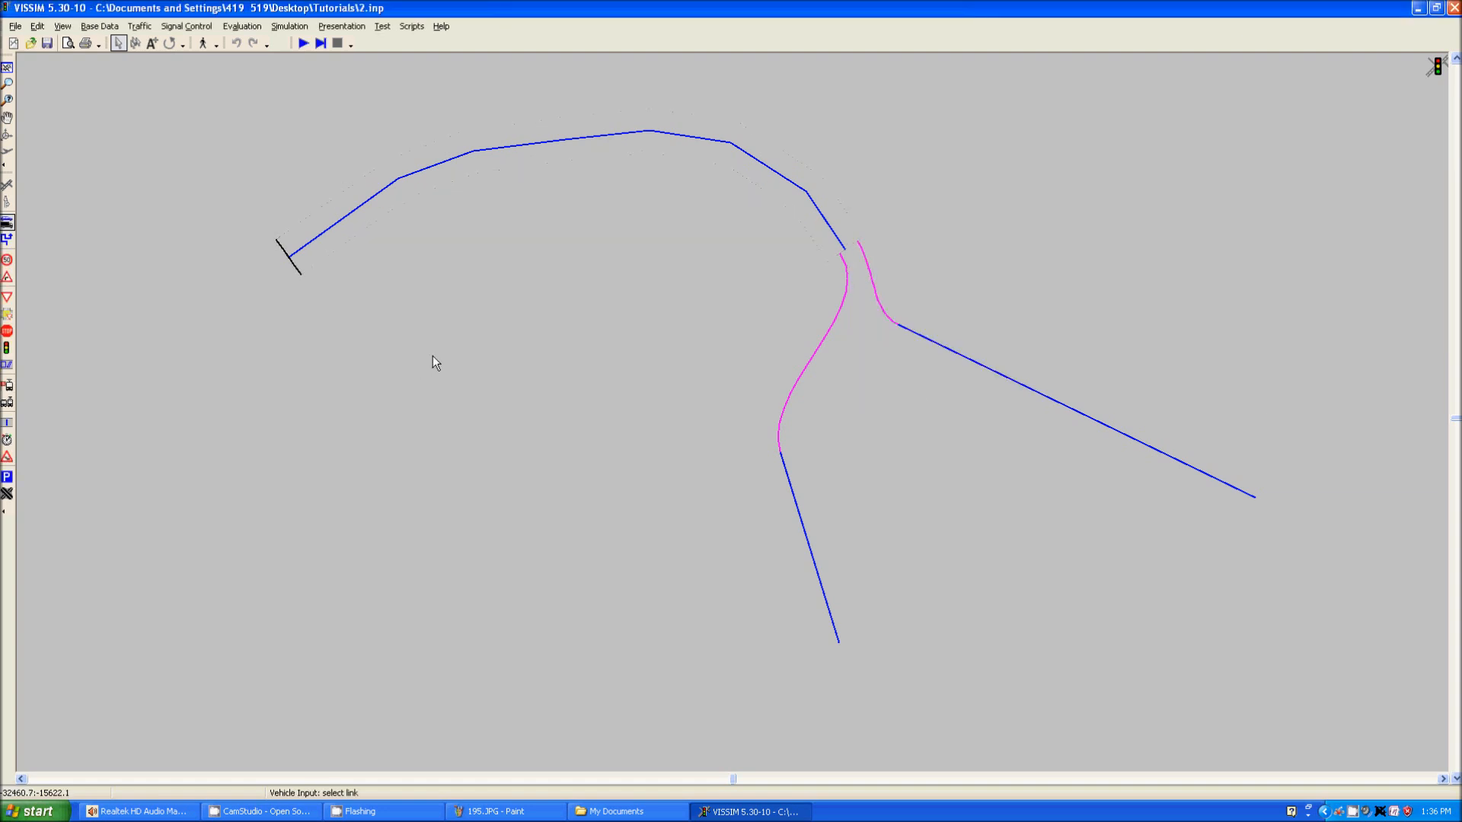
Save the model changes, run the simulation with the new traffic volume, and stop it.
{"action": "left_click", "coordinate": [303, 44]}
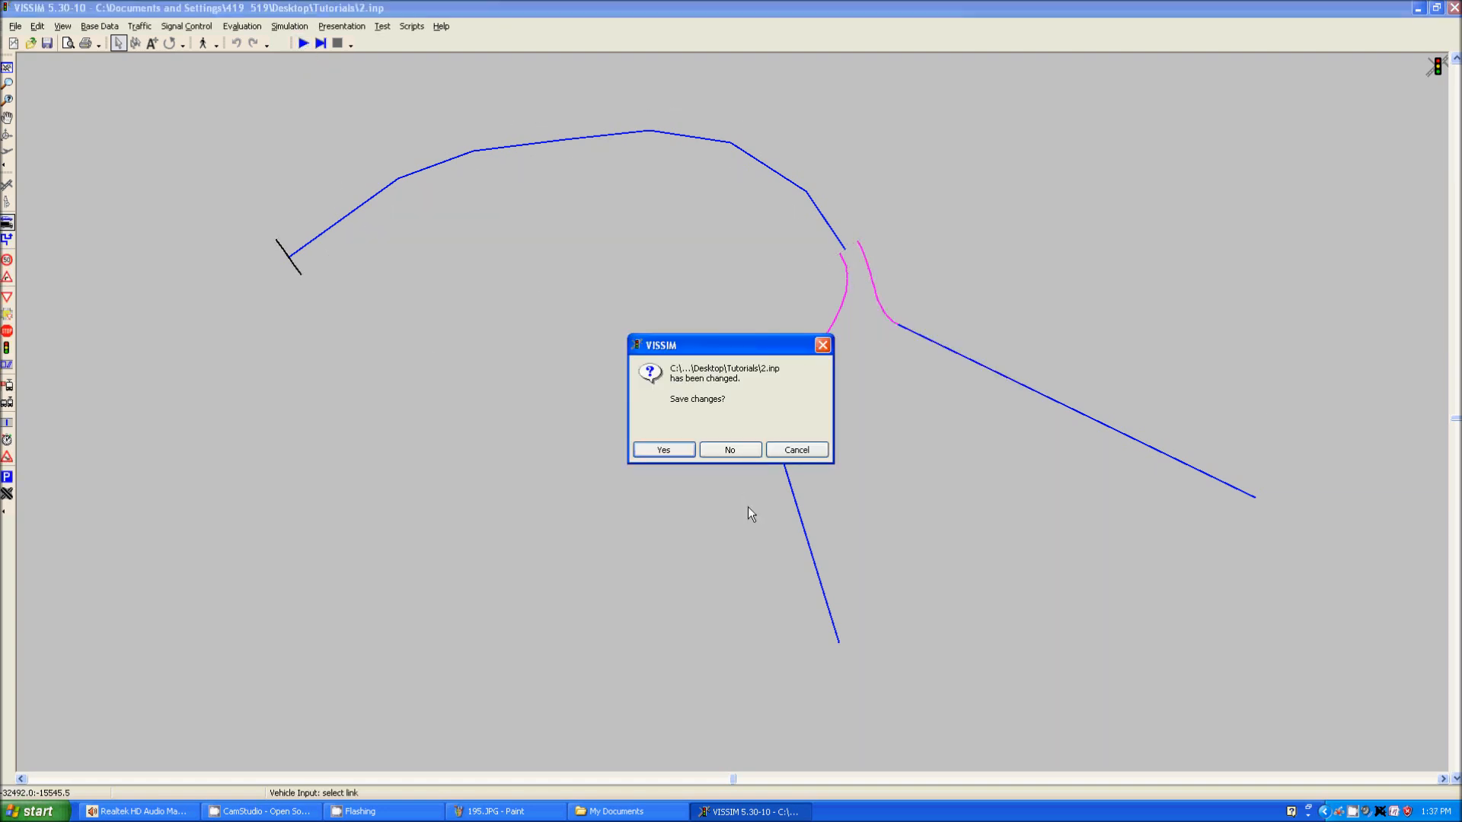
{"action": "left_click", "coordinate": [676, 451]}
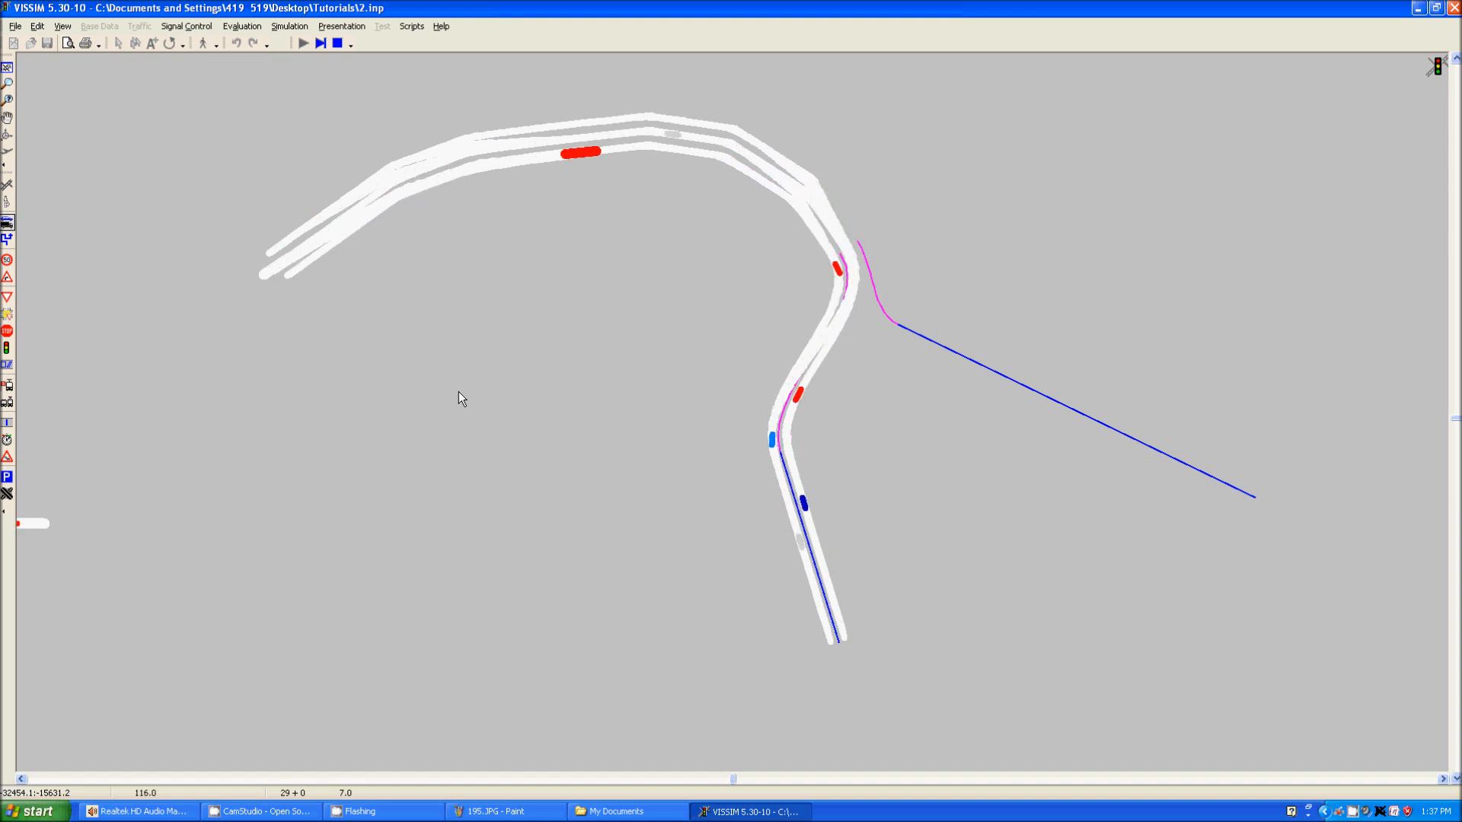
{"action": "left_click", "coordinate": [6, 239]}
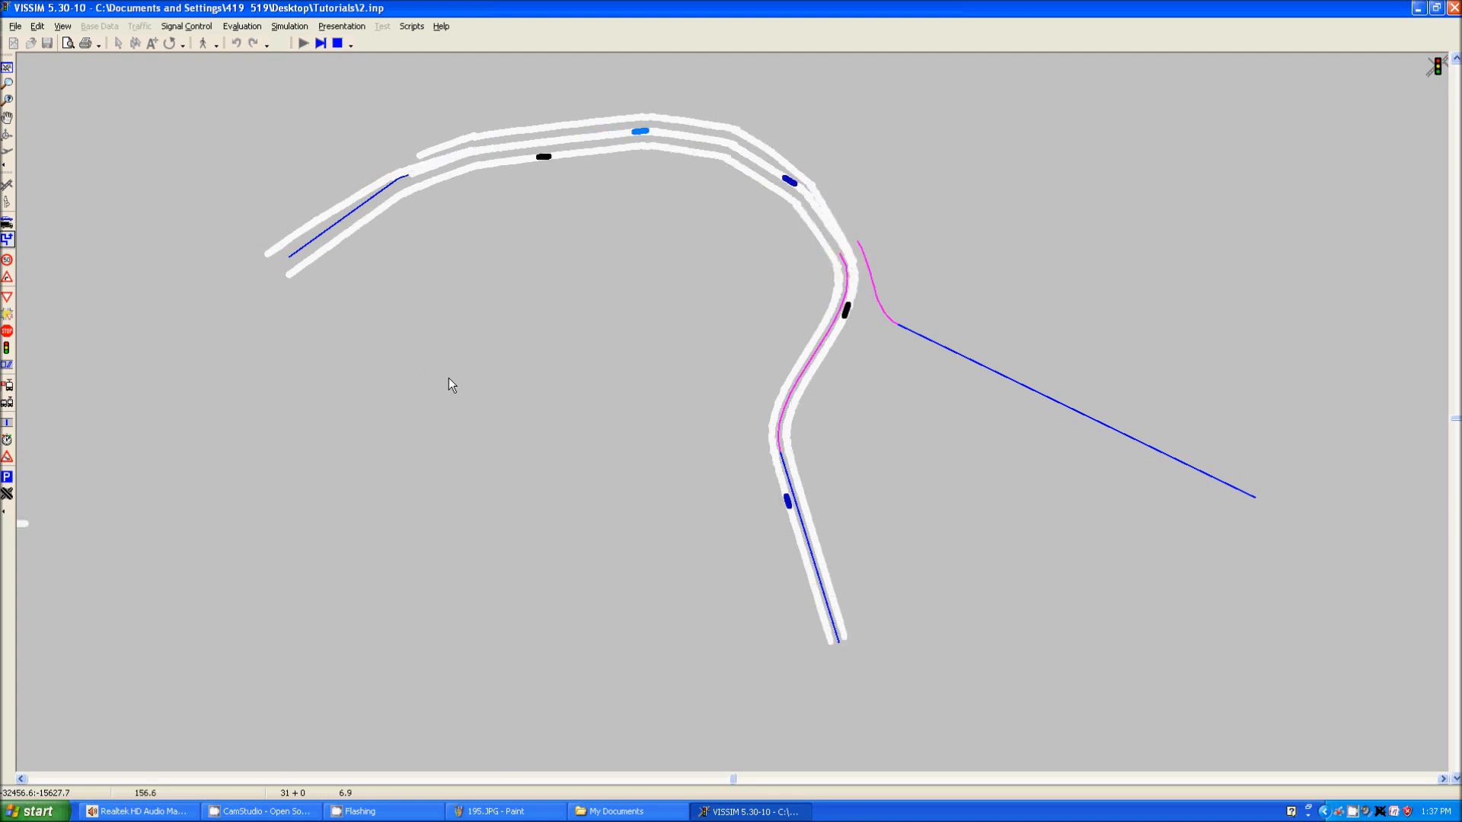
{"action": "left_click", "coordinate": [337, 43]}
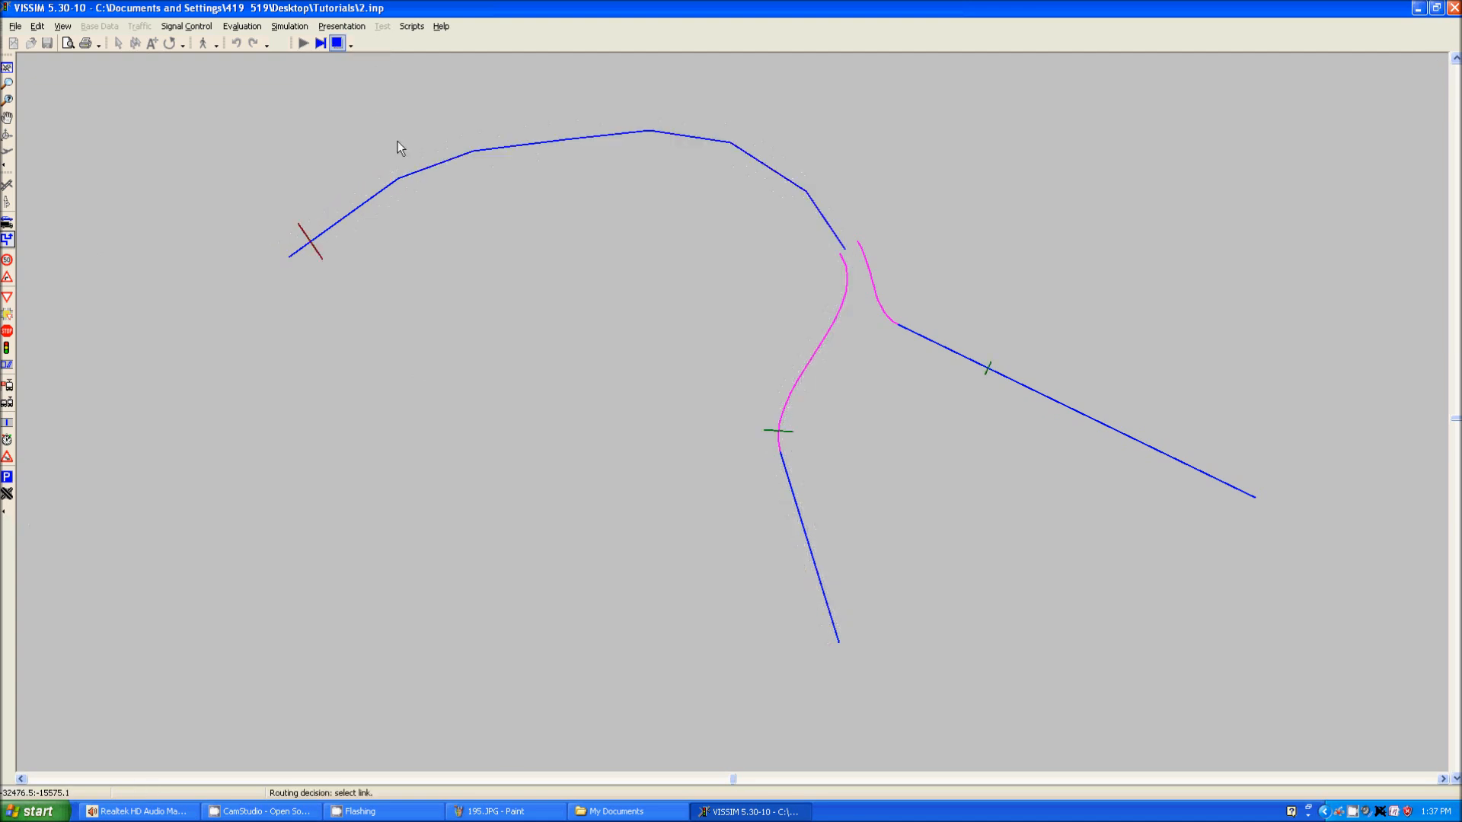
Set the relative flow of route 2 in static routing decision 4 on link 1 to 34.
{"action": "double_click", "coordinate": [486, 346]}
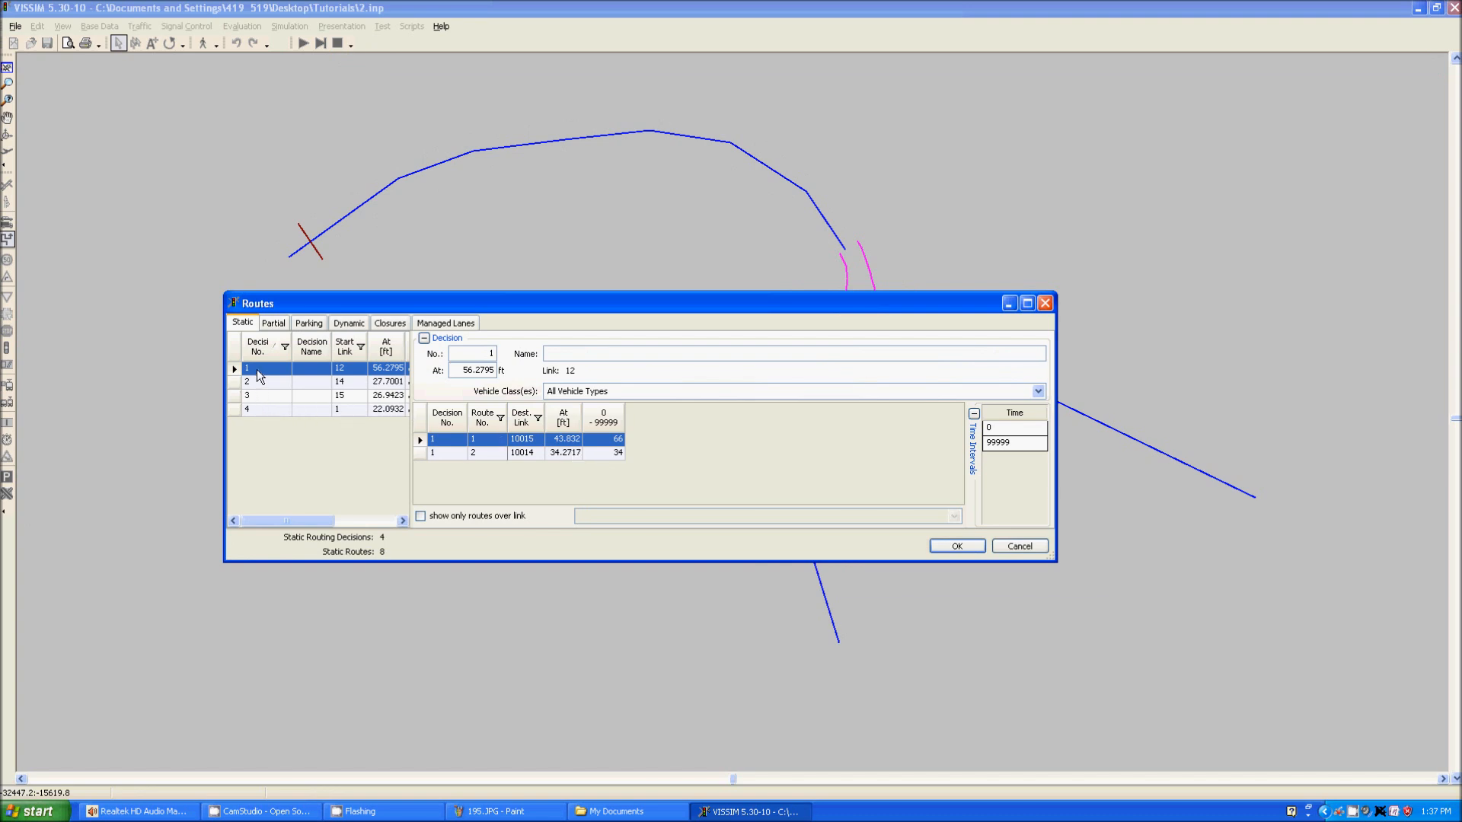
{"action": "left_click", "coordinate": [259, 410]}
{"action": "left_click_drag", "start_coordinate": [689, 312], "coordinate": [704, 439]}
{"action": "left_click", "coordinate": [631, 581]}
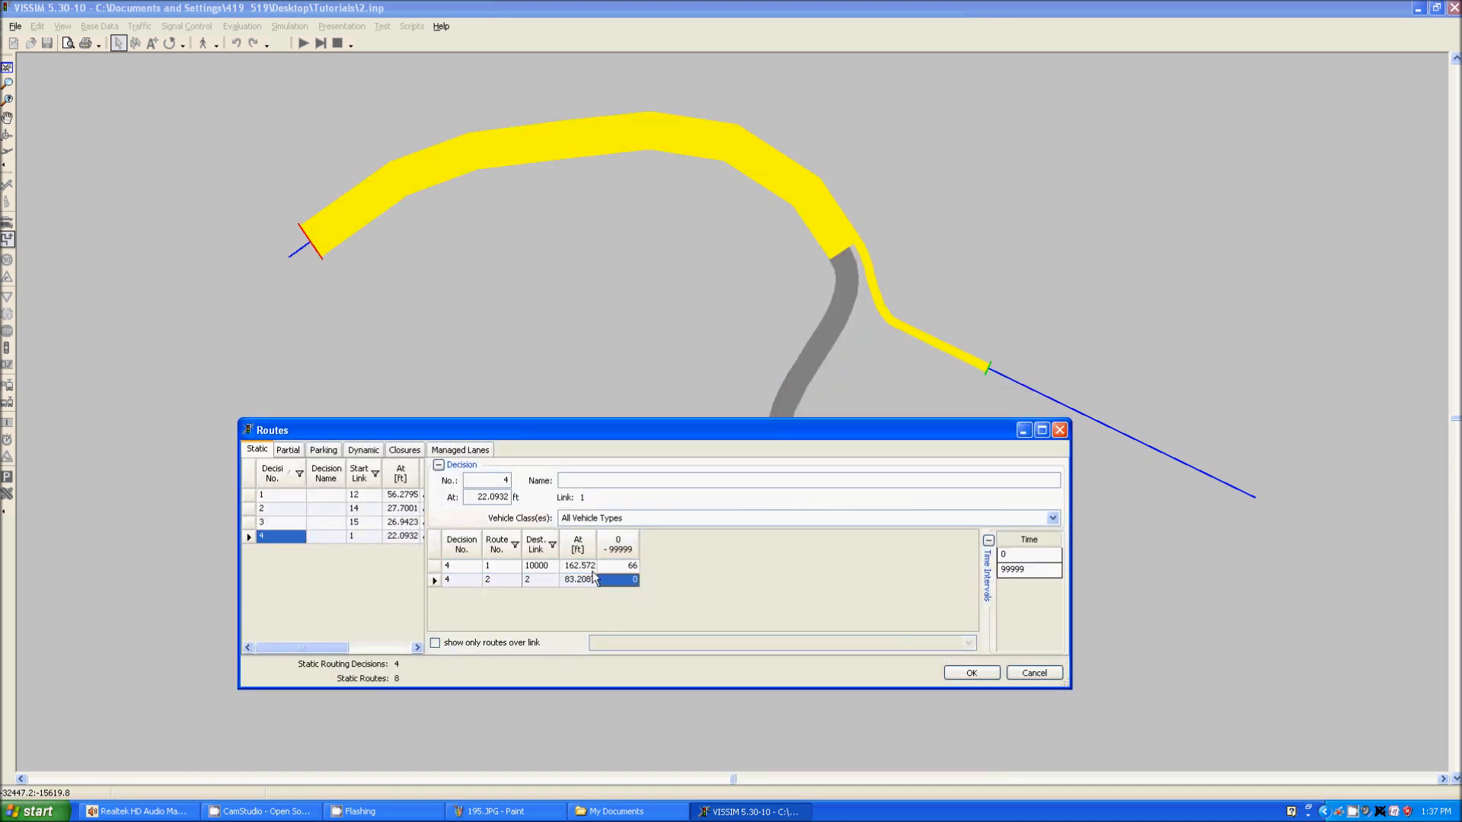
{"action": "left_click", "coordinate": [264, 495]}
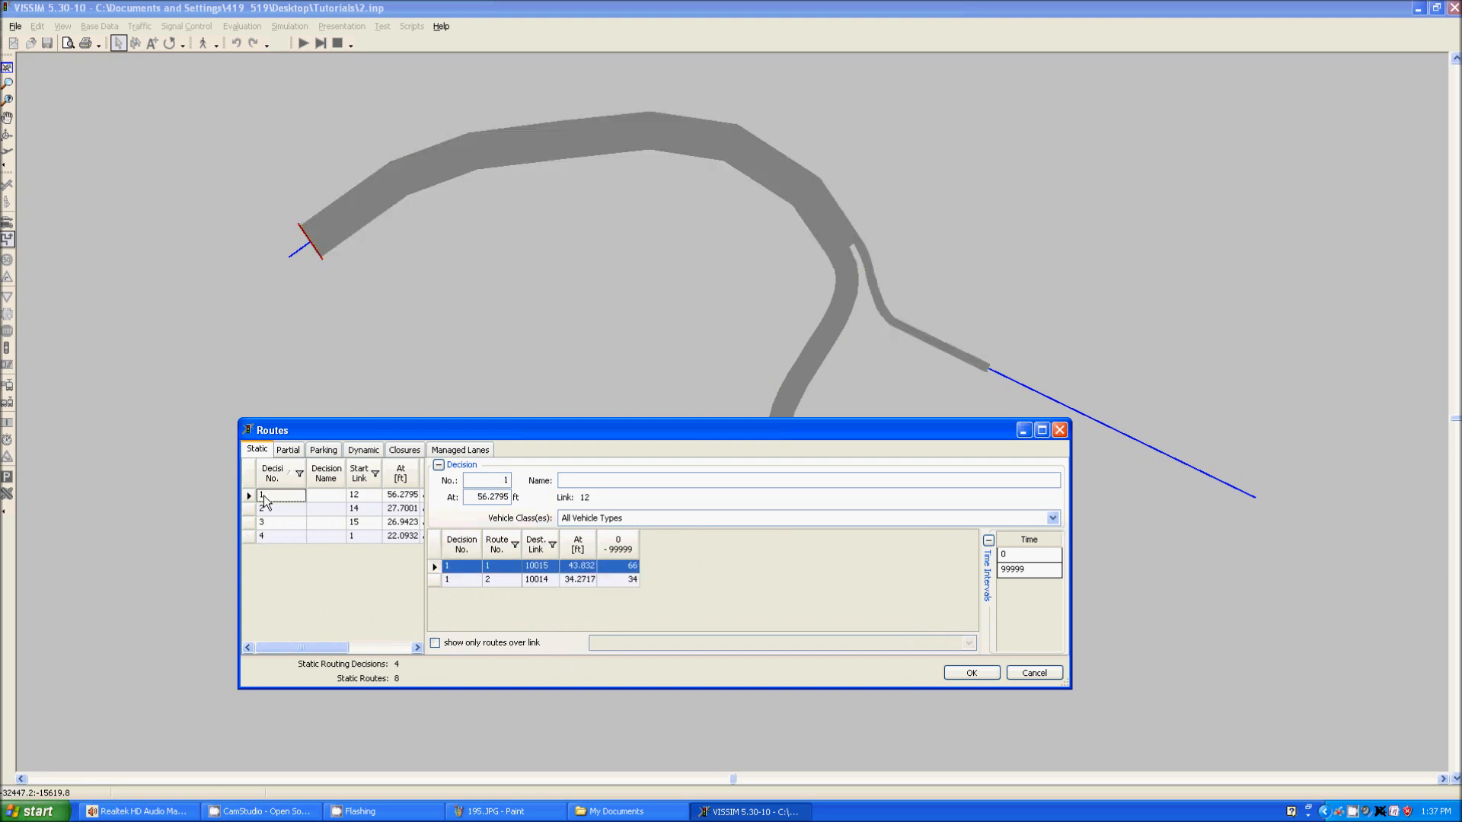
{"action": "left_click", "coordinate": [267, 536]}
{"action": "left_click", "coordinate": [619, 579]}
{"action": "type", "text": "34"}
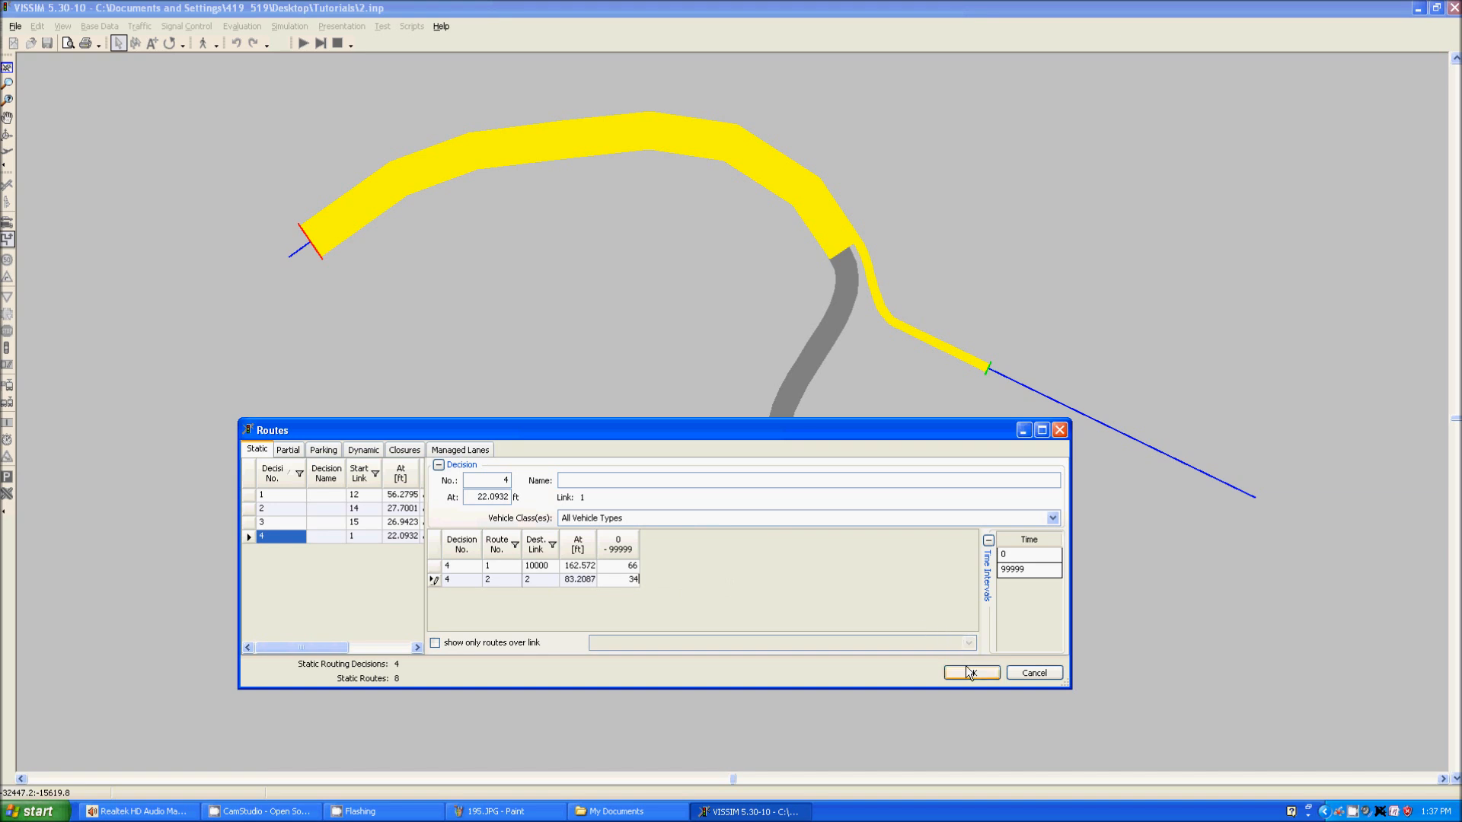
{"action": "left_click", "coordinate": [966, 668]}
Save the routing change, rerun the simulation to check traffic on both branches, and stop it.
{"action": "left_click", "coordinate": [298, 46]}
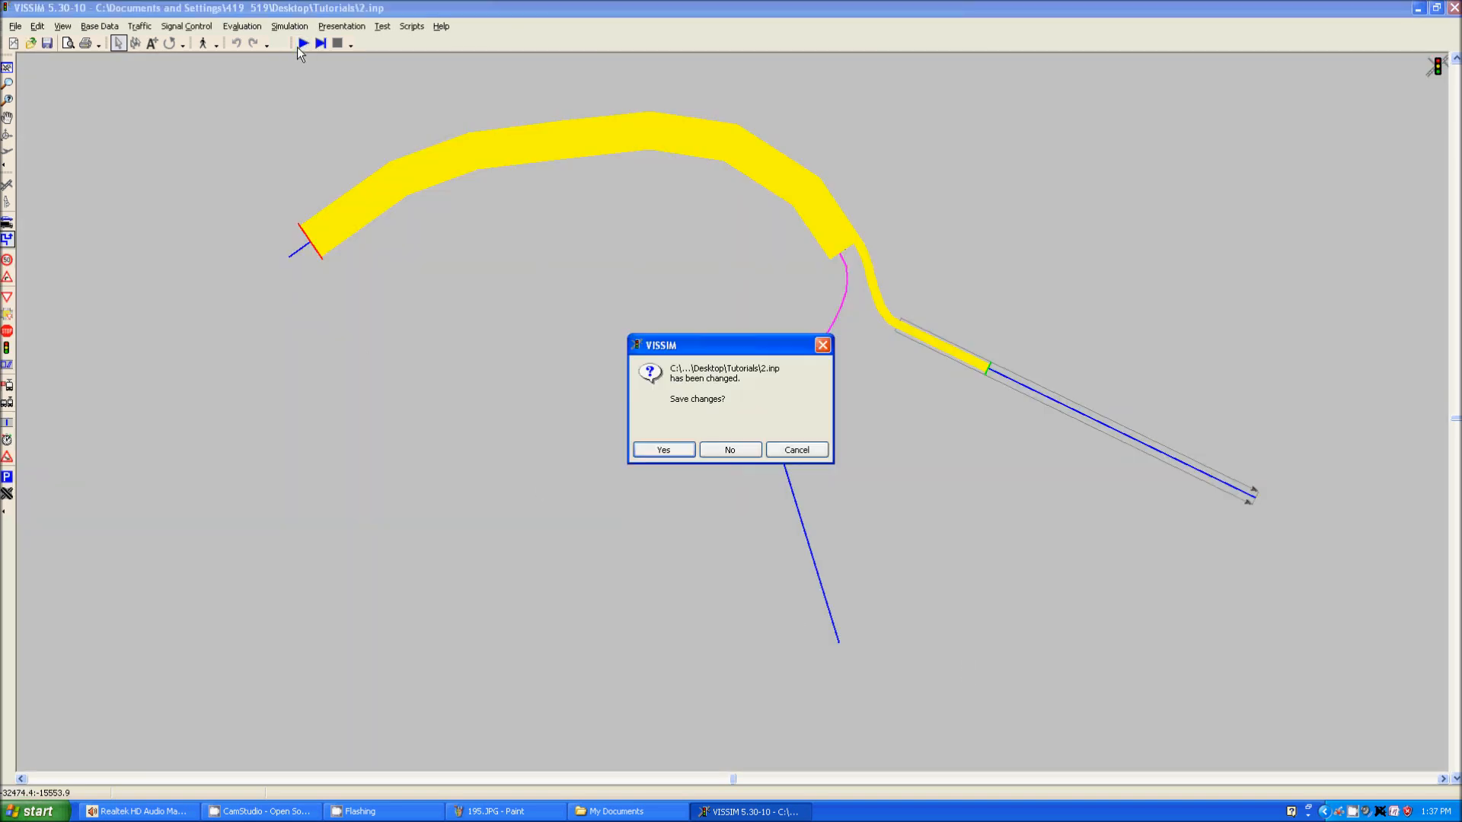
{"action": "left_click", "coordinate": [664, 451]}
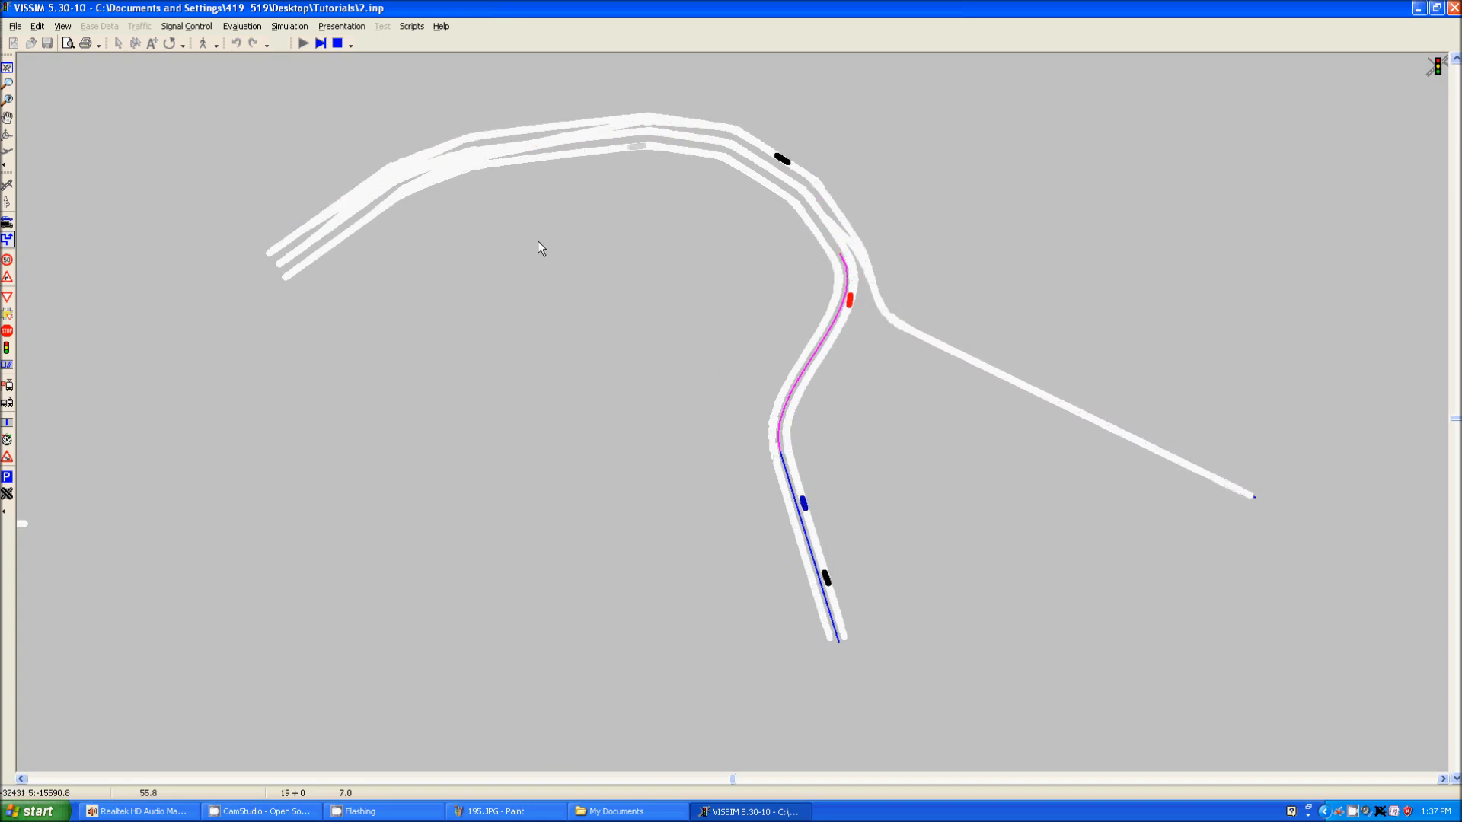
{"action": "left_click", "coordinate": [336, 43]}
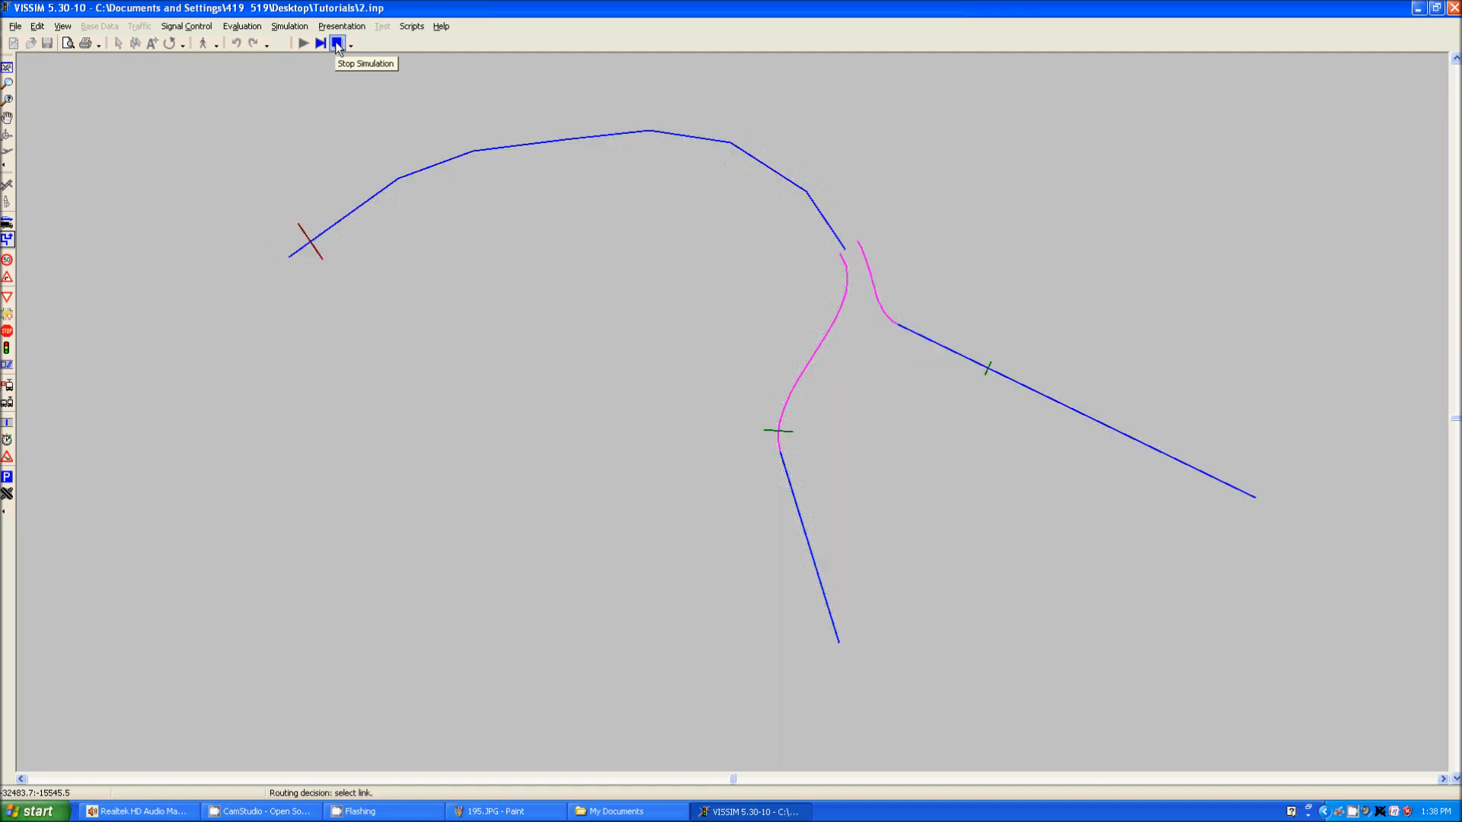
Place a desired speed decision on lane 2 of the curved link 1, about 9 ft from its start.
{"action": "left_click_drag", "start_coordinate": [291, 344], "coordinate": [374, 348]}
{"action": "left_click", "coordinate": [397, 255]}
{"action": "left_click", "coordinate": [389, 341]}
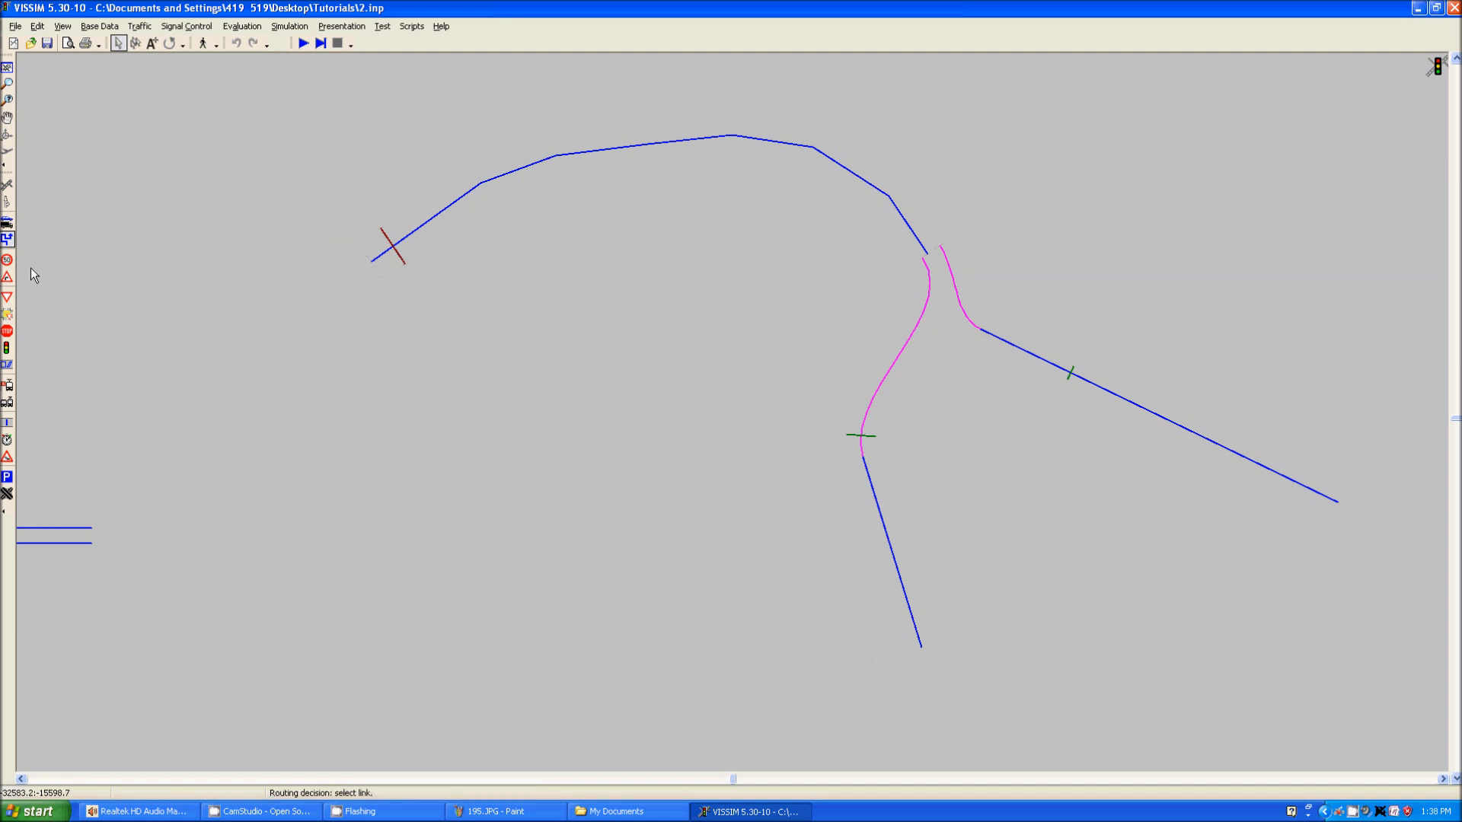
{"action": "left_click", "coordinate": [7, 260]}
{"action": "left_click_drag", "start_coordinate": [253, 289], "coordinate": [454, 345]}
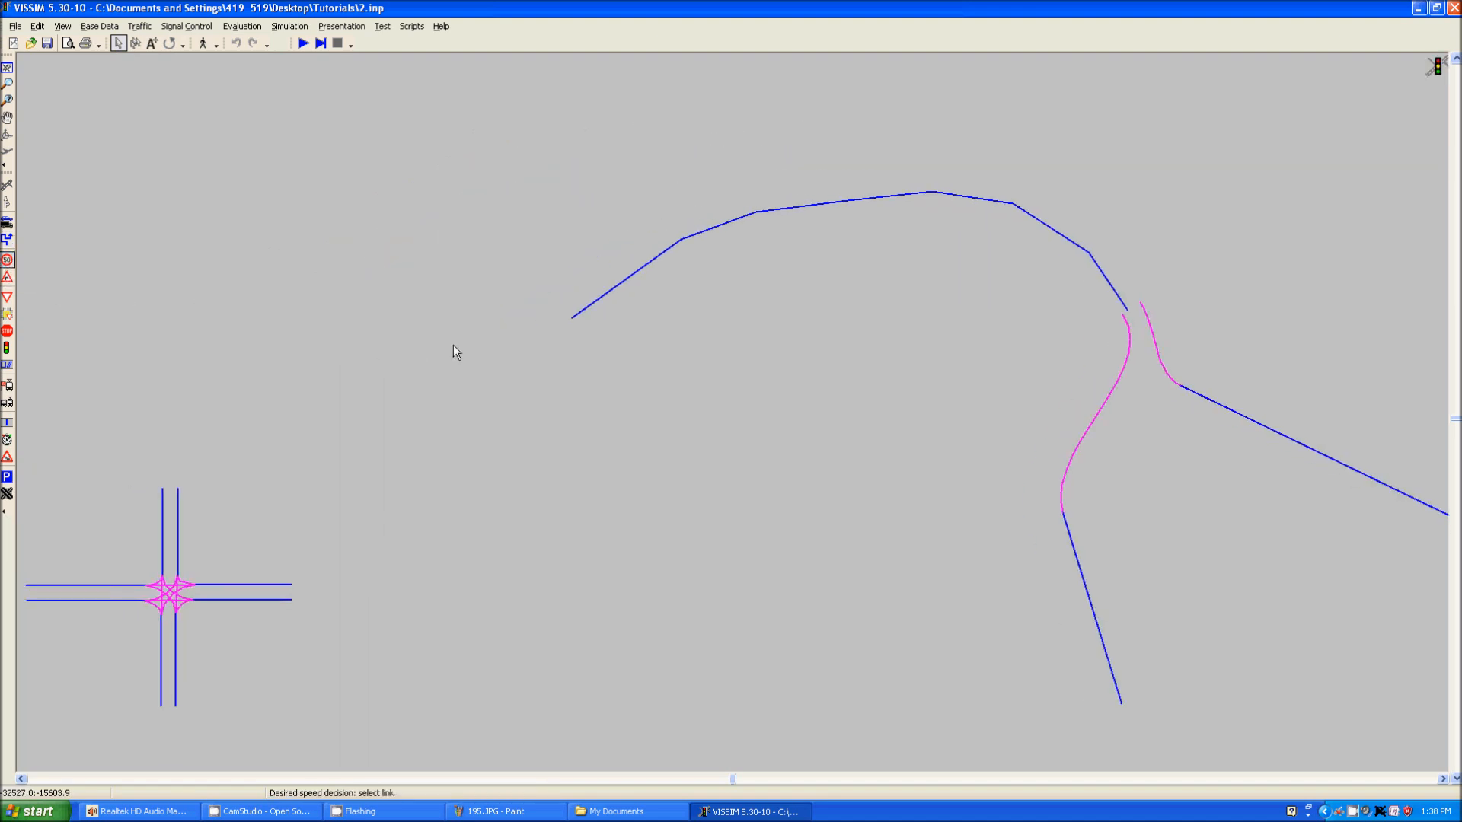
{"action": "left_click", "coordinate": [576, 314]}
{"action": "right_click", "coordinate": [585, 323]}
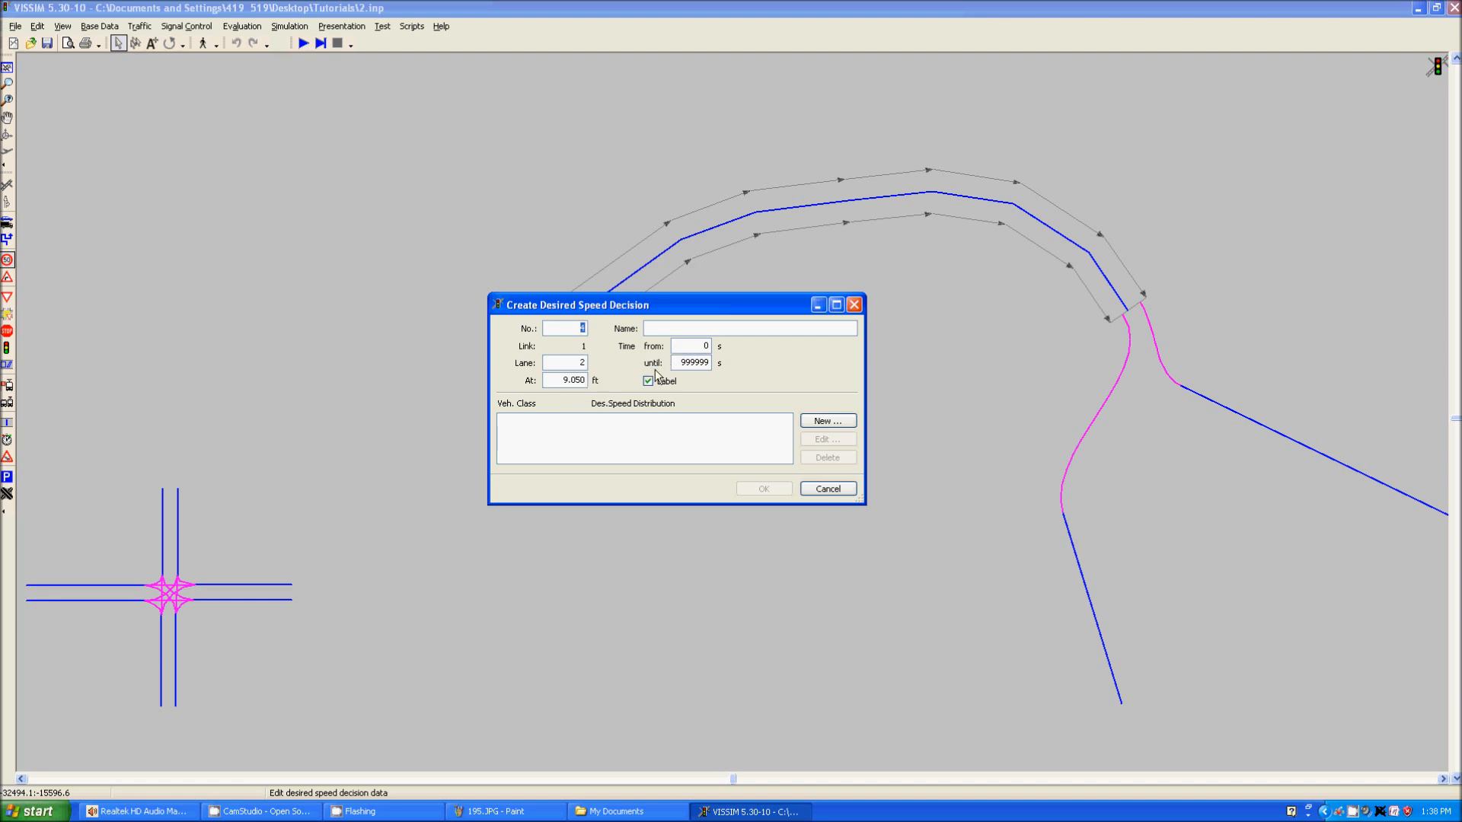
Assign the Car class the 100 km/h (54.7, 80.8) speed distribution in the new desired speed decision.
{"action": "left_click", "coordinate": [838, 422]}
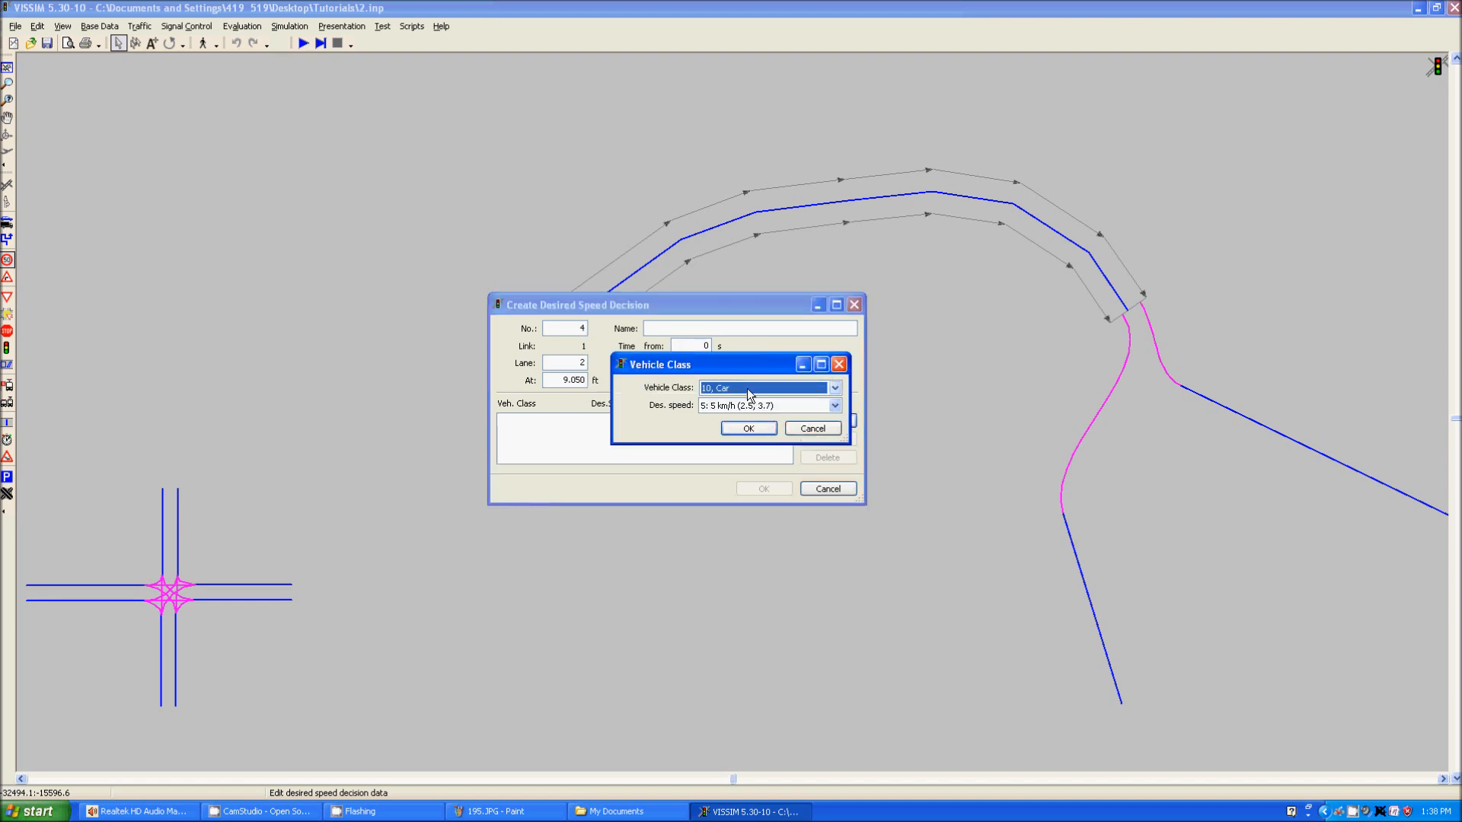
{"action": "left_click", "coordinate": [756, 406]}
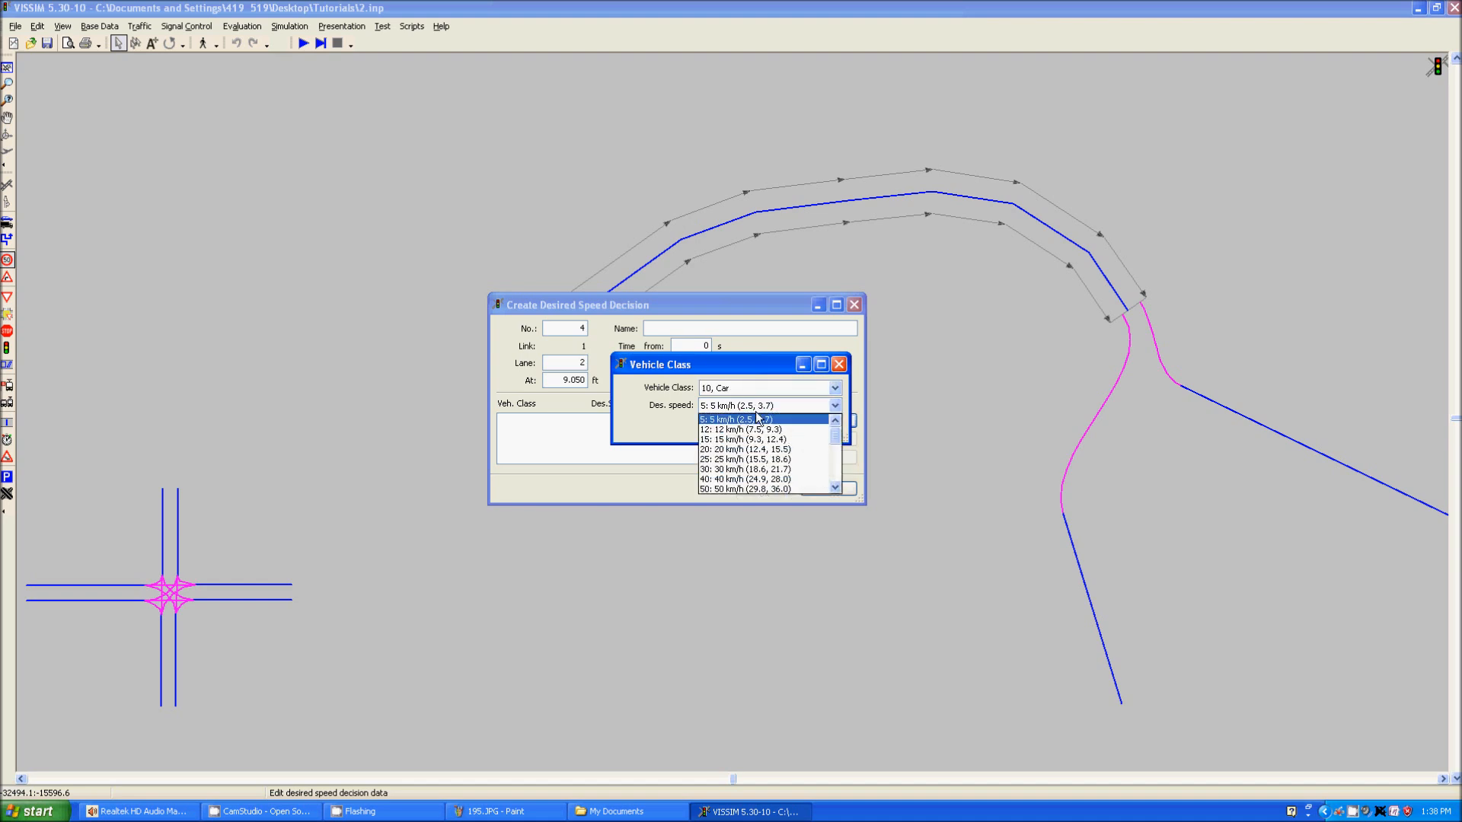
{"action": "left_click_drag", "start_coordinate": [835, 434], "coordinate": [838, 455]}
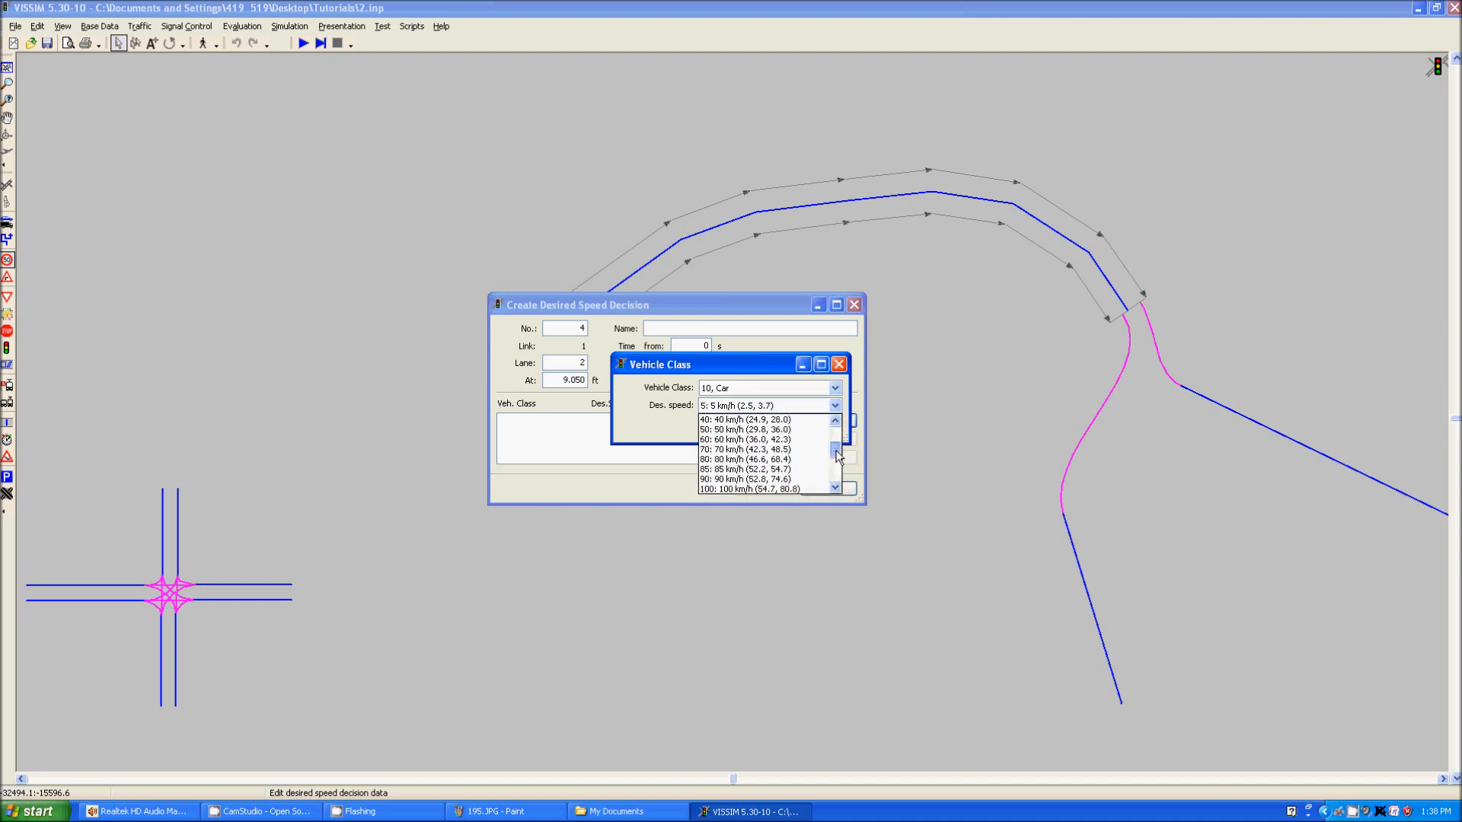
{"action": "left_click", "coordinate": [774, 487]}
{"action": "left_click", "coordinate": [761, 433]}
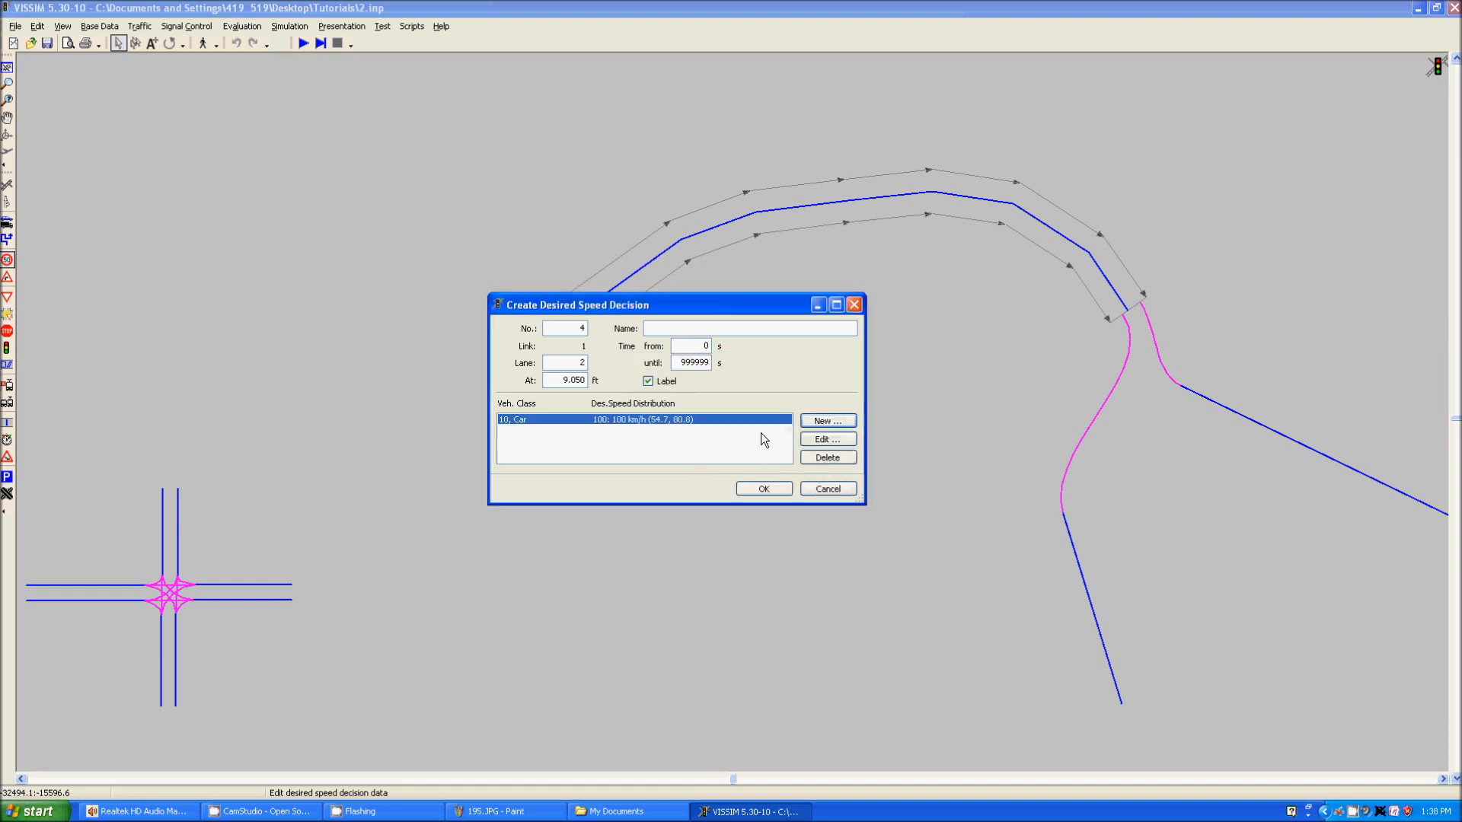
{"action": "left_click", "coordinate": [761, 489]}
Draw a reduced speed area about 191 ft long on link 2, starting about 10 ft from its beginning.
{"action": "left_click_drag", "start_coordinate": [784, 443], "coordinate": [466, 365]}
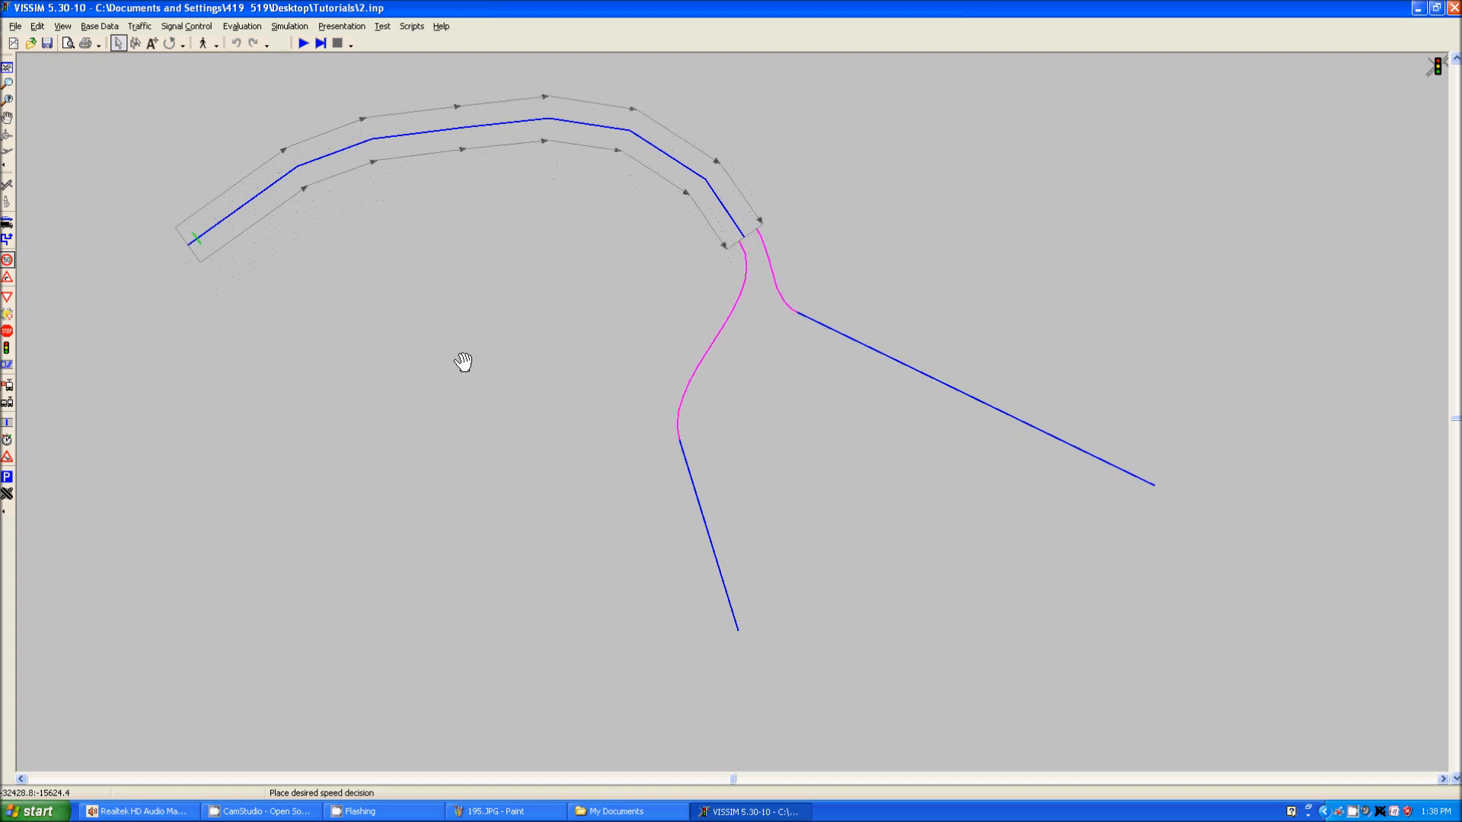
{"action": "left_click", "coordinate": [7, 277]}
{"action": "left_click_drag", "start_coordinate": [561, 348], "coordinate": [490, 345]}
{"action": "left_click", "coordinate": [752, 319]}
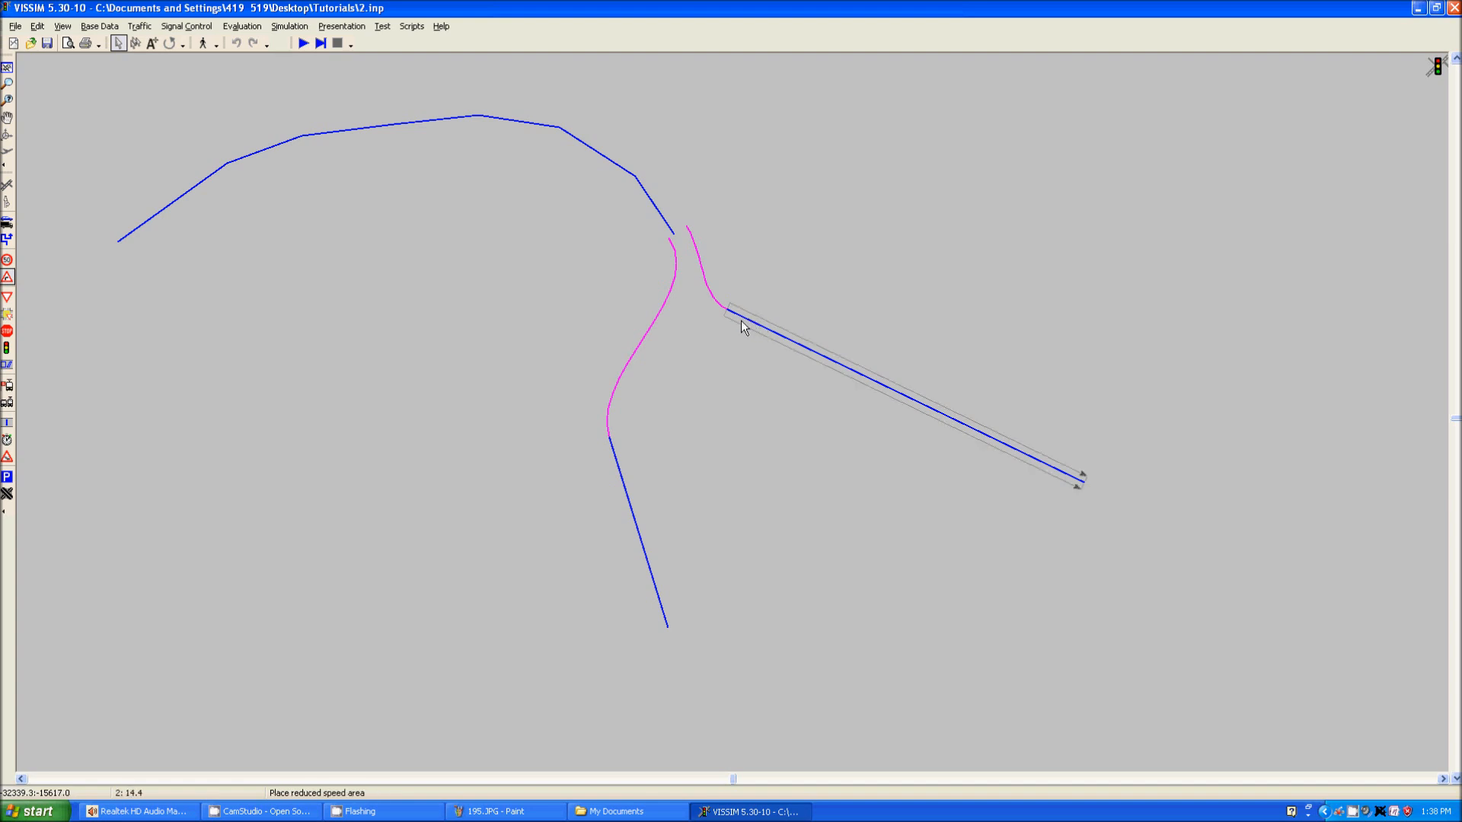
{"action": "left_click_drag", "start_coordinate": [738, 317], "coordinate": [947, 417]}
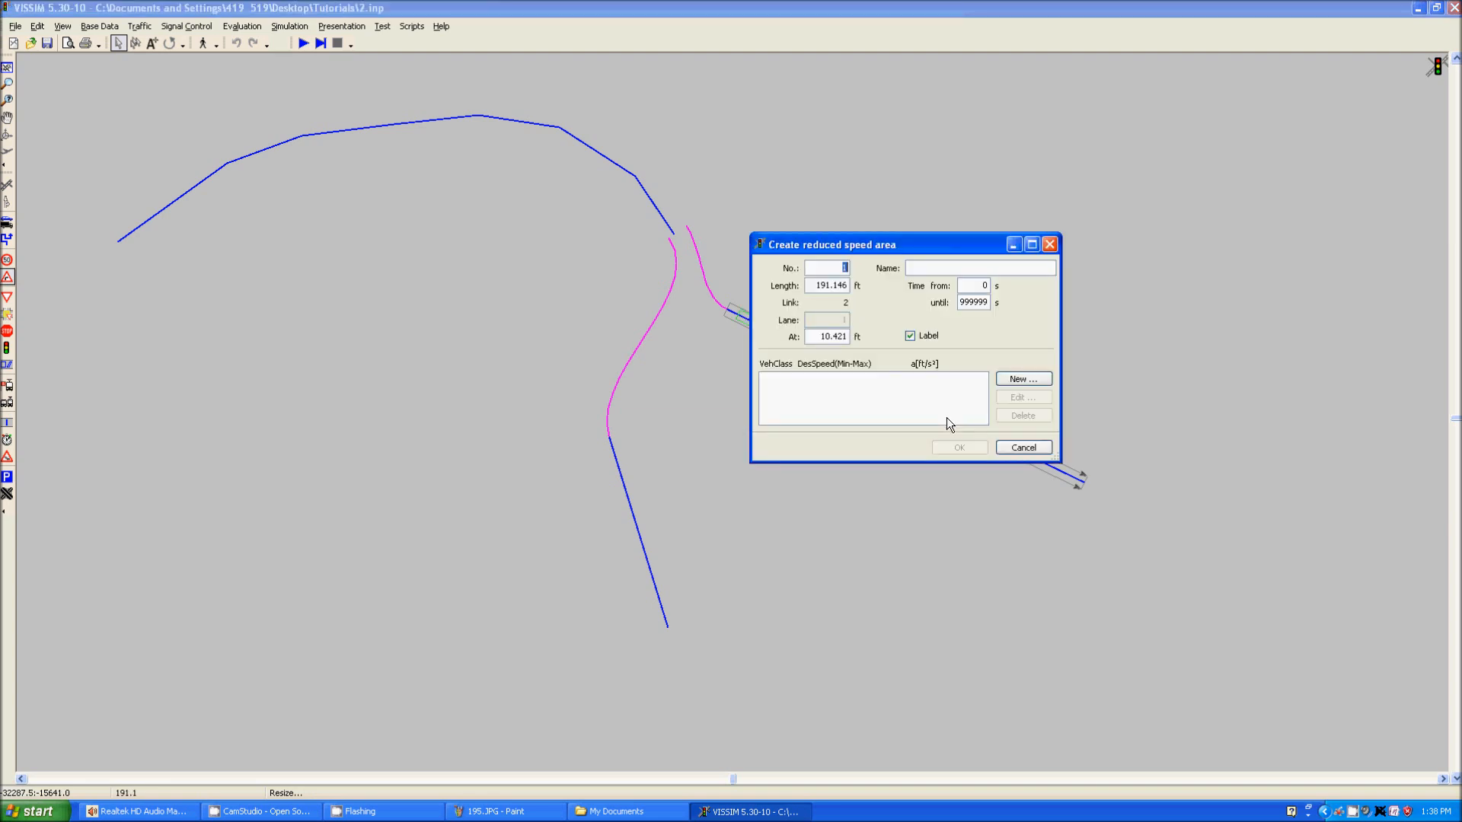
Assign the Car class the 25 km/h (15.5, 18.6) desired speed in the new reduced speed area.
{"action": "left_click", "coordinate": [1023, 378]}
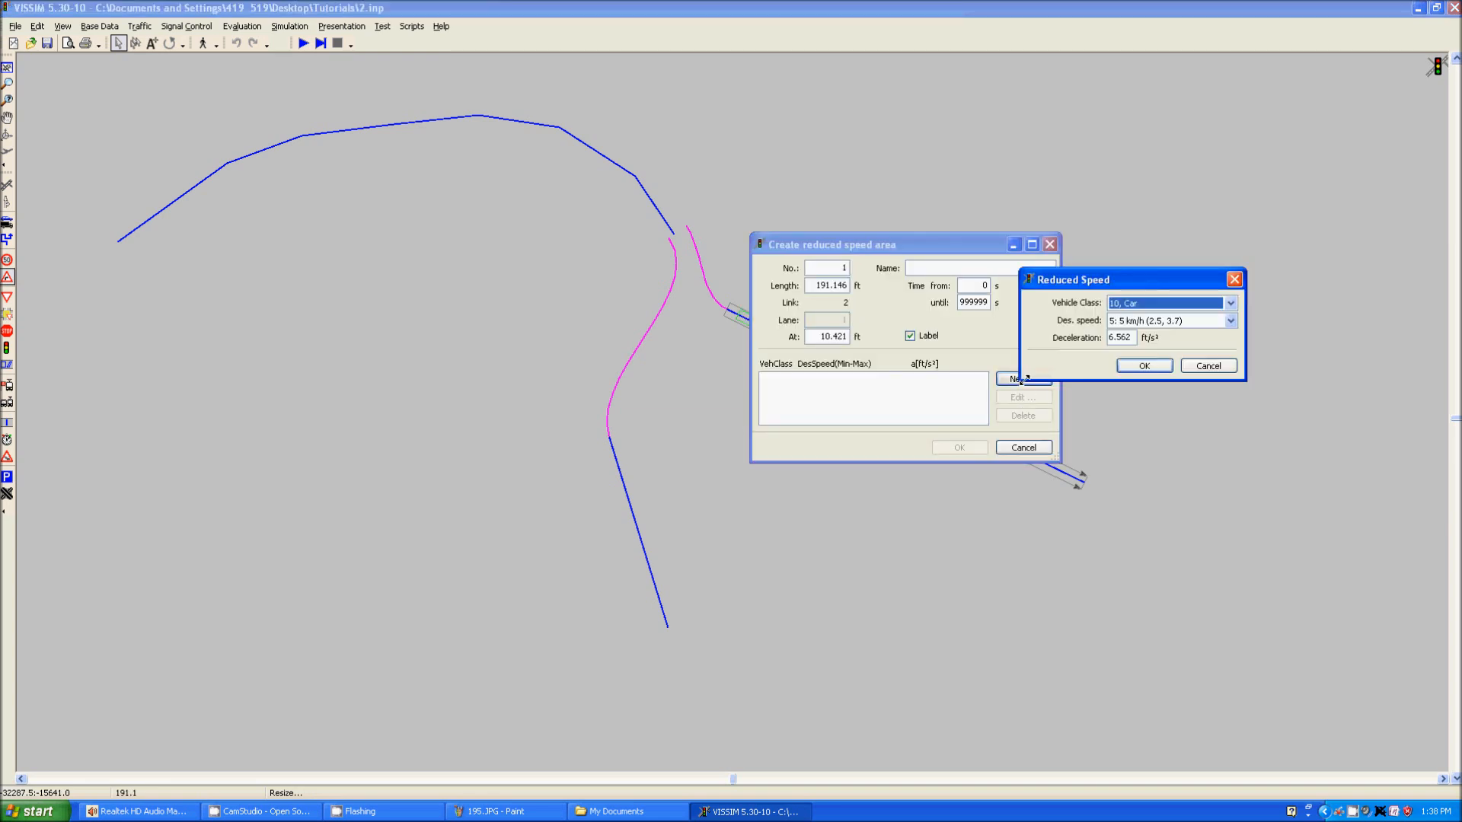
{"action": "left_click", "coordinate": [1161, 320]}
{"action": "left_click_drag", "start_coordinate": [1230, 353], "coordinate": [1231, 359]}
{"action": "left_click", "coordinate": [1180, 362]}
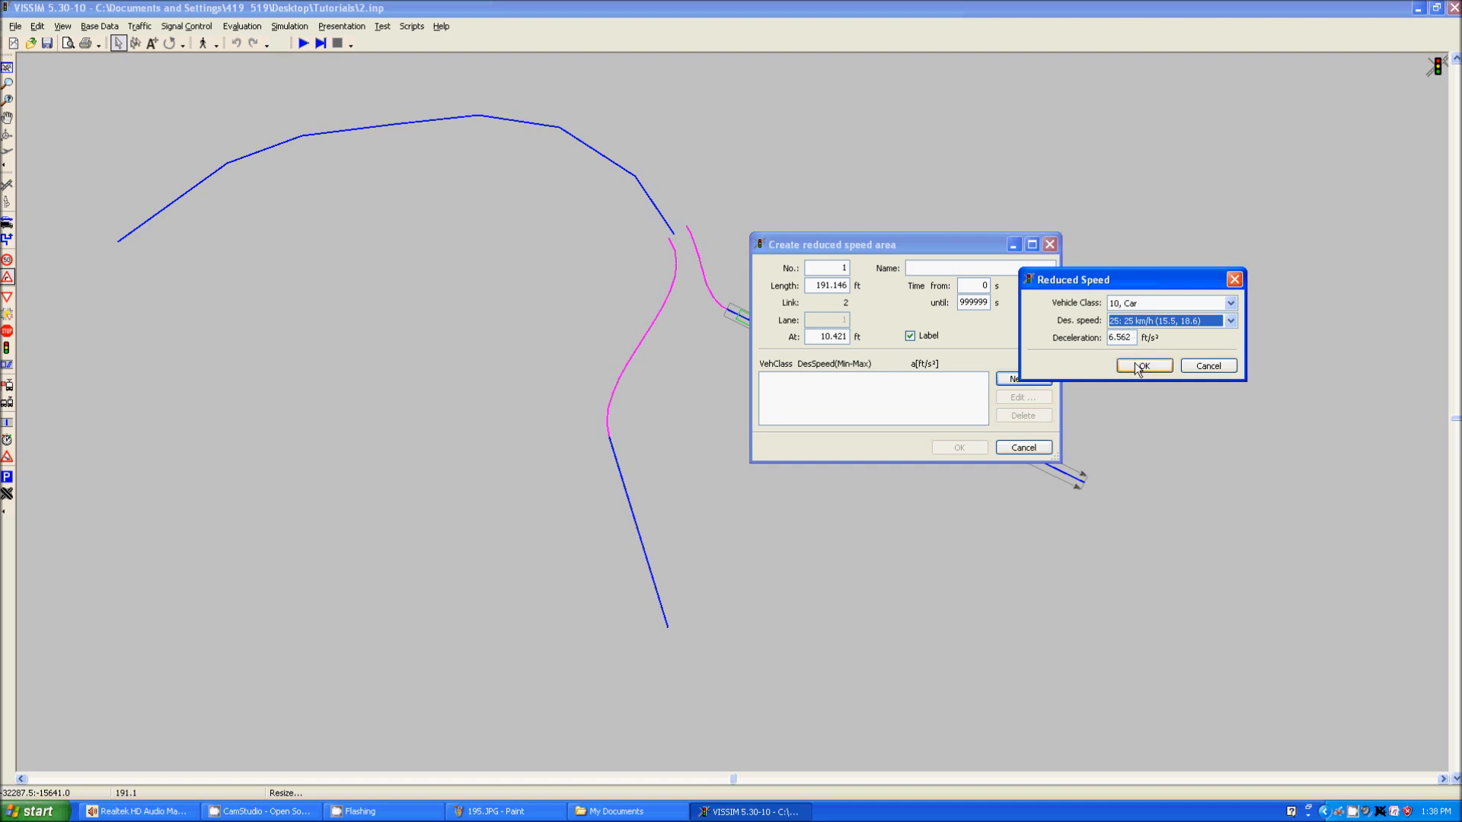
{"action": "left_click", "coordinate": [1141, 367]}
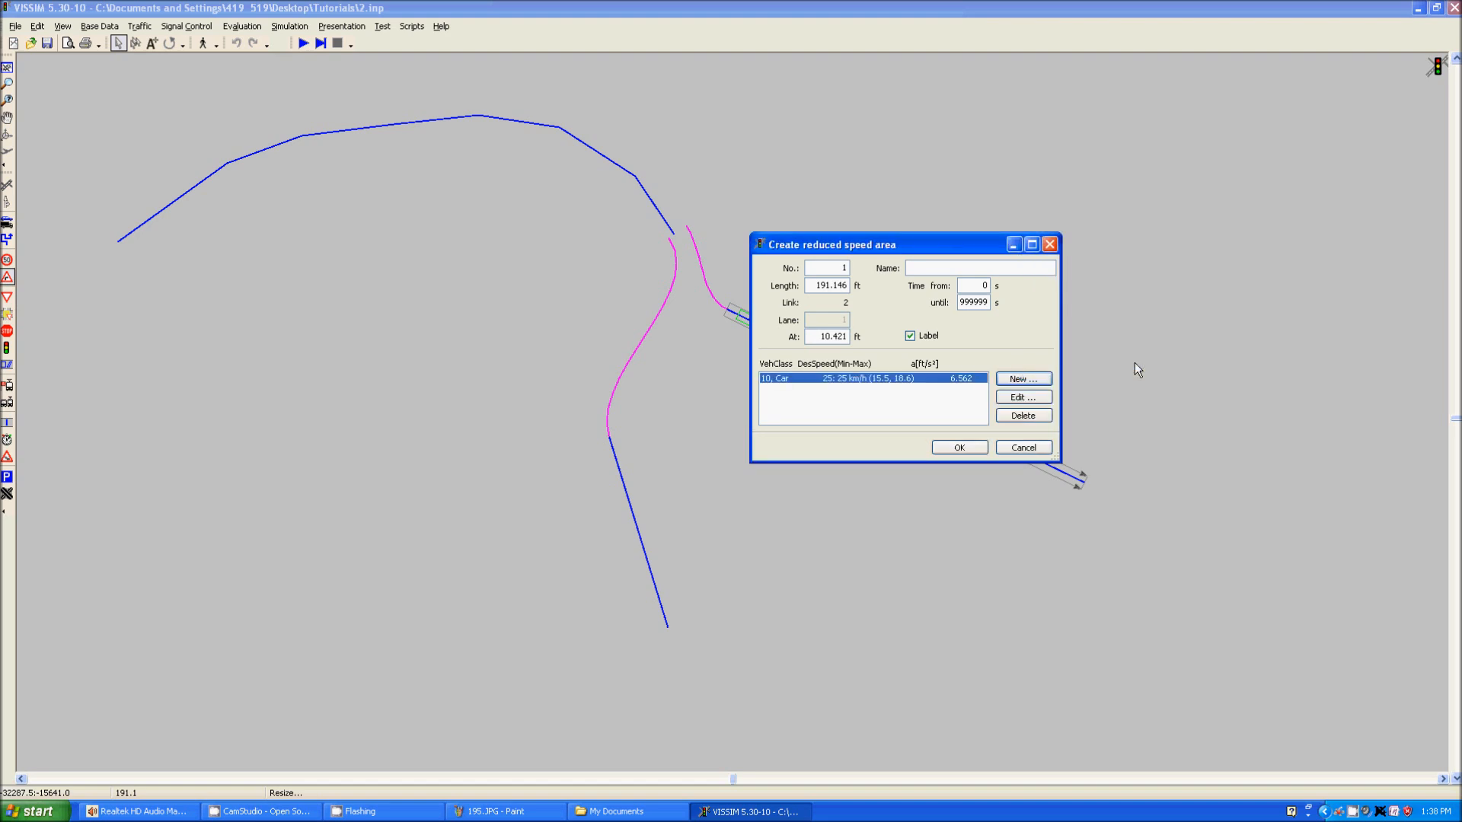
{"action": "left_click", "coordinate": [957, 449]}
Move the reduced speed area farther downstream along link 2.
{"action": "scroll", "coordinate": [798, 392], "scroll_direction": "up", "scroll_amount": 2}
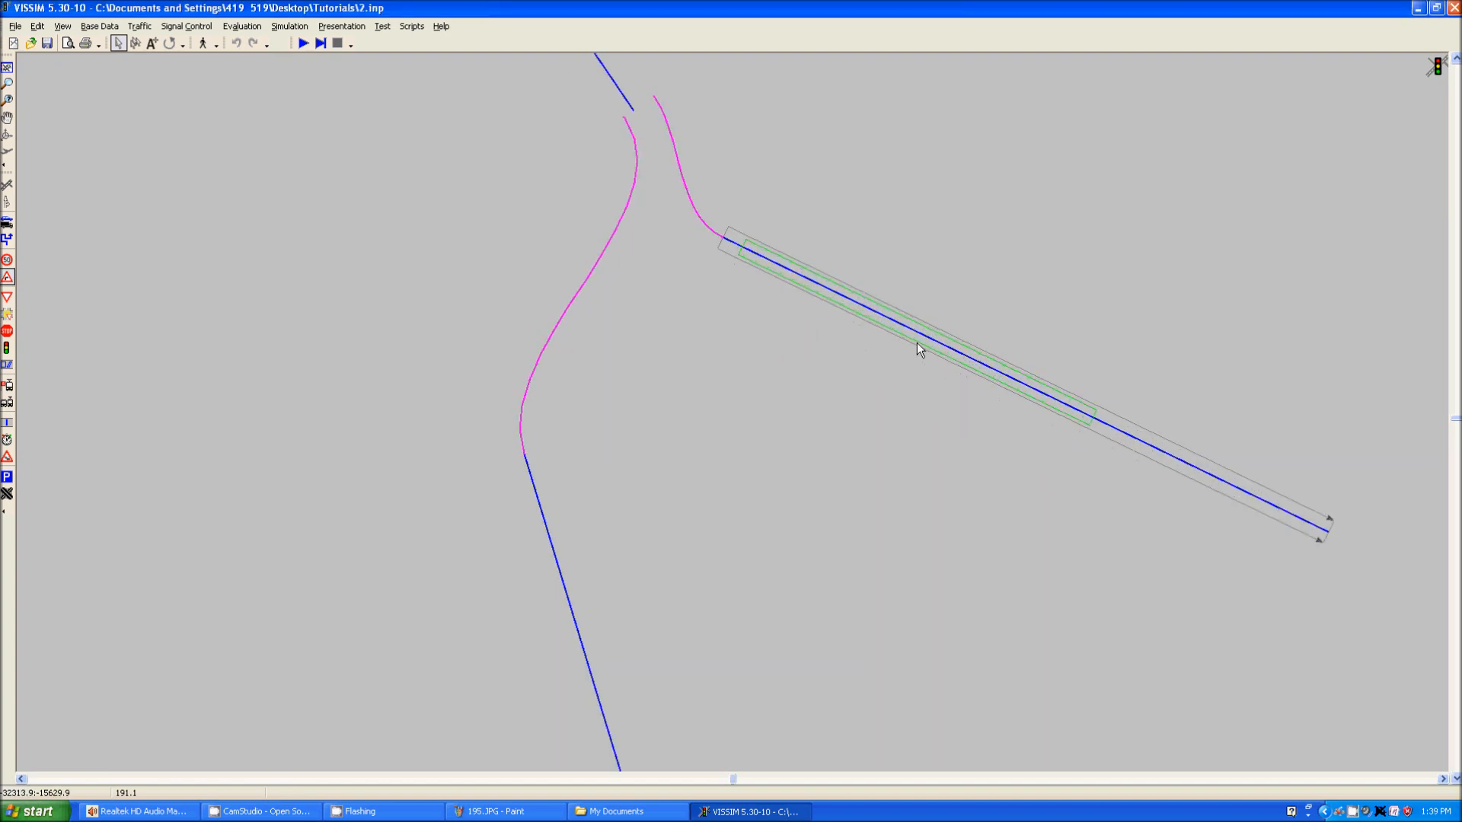
{"action": "left_click_drag", "start_coordinate": [924, 344], "coordinate": [1063, 413]}
{"action": "left_click_drag", "start_coordinate": [1095, 550], "coordinate": [609, 403]}
{"action": "scroll", "coordinate": [609, 403], "scroll_direction": "down", "scroll_amount": 1}
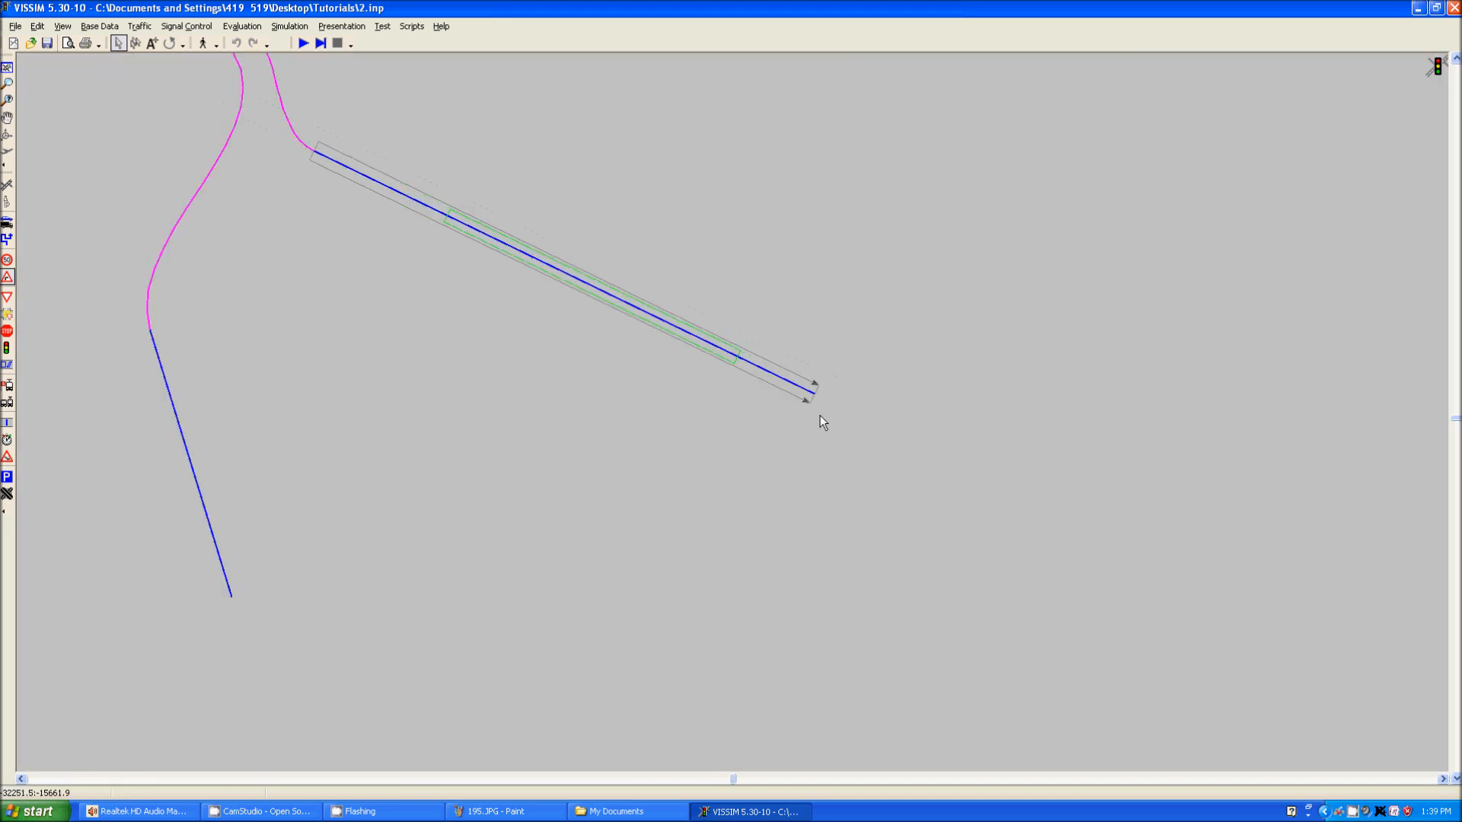
Lengthen link 2 by extending its downstream end outward along the same direction.
{"action": "left_click", "coordinate": [8, 186]}
{"action": "left_click", "coordinate": [812, 393]}
{"action": "left_click_drag", "start_coordinate": [811, 392], "coordinate": [1222, 591]}
Save the network changes, run the simulation continuously to watch traffic split onto both exit branches, and stop it.
{"action": "left_click_drag", "start_coordinate": [417, 521], "coordinate": [710, 494]}
{"action": "scroll", "coordinate": [710, 495], "scroll_direction": "down", "scroll_amount": 3}
{"action": "left_click_drag", "start_coordinate": [404, 315], "coordinate": [519, 395]}
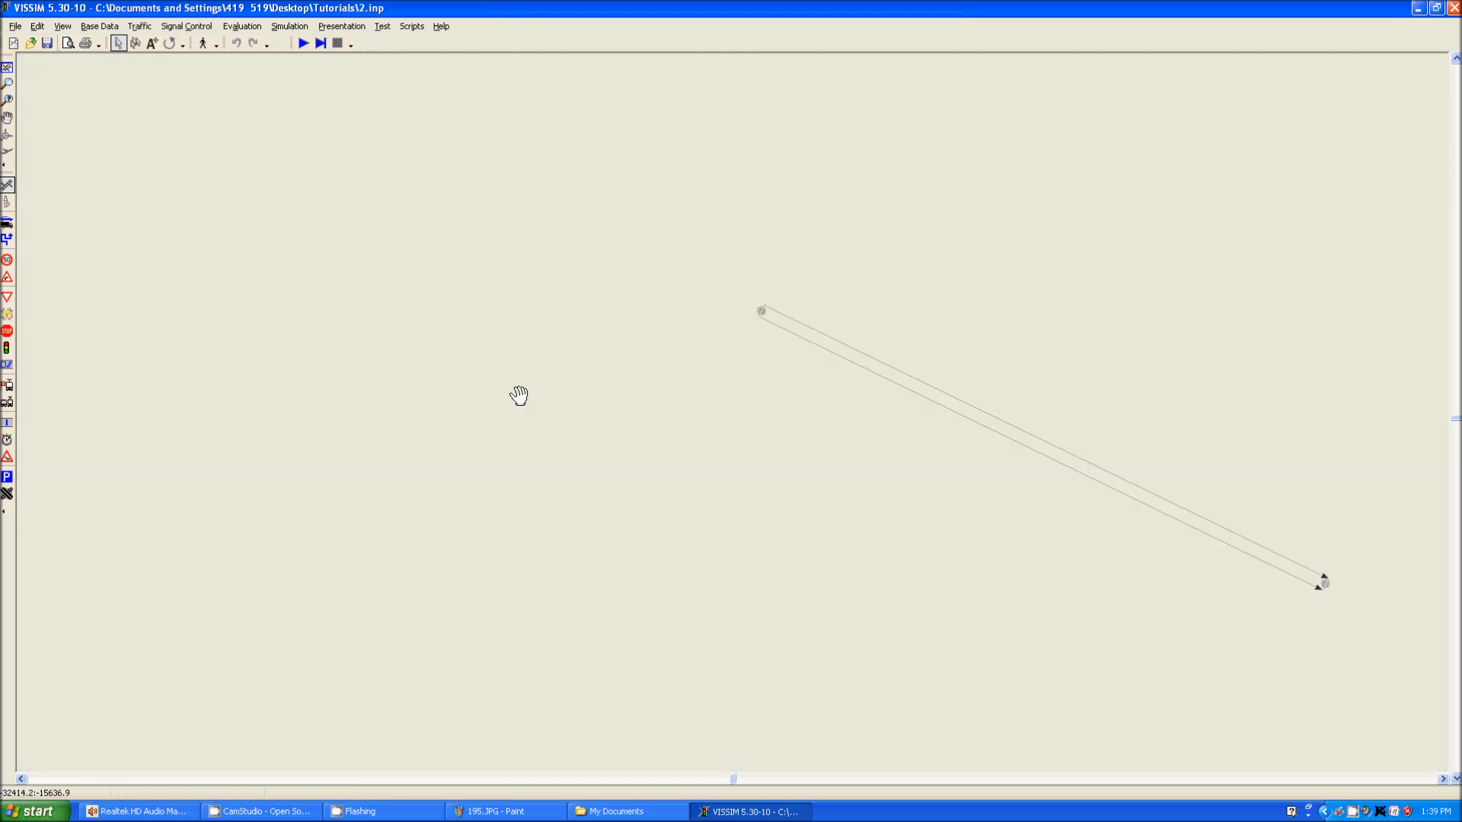
{"action": "left_click", "coordinate": [303, 44]}
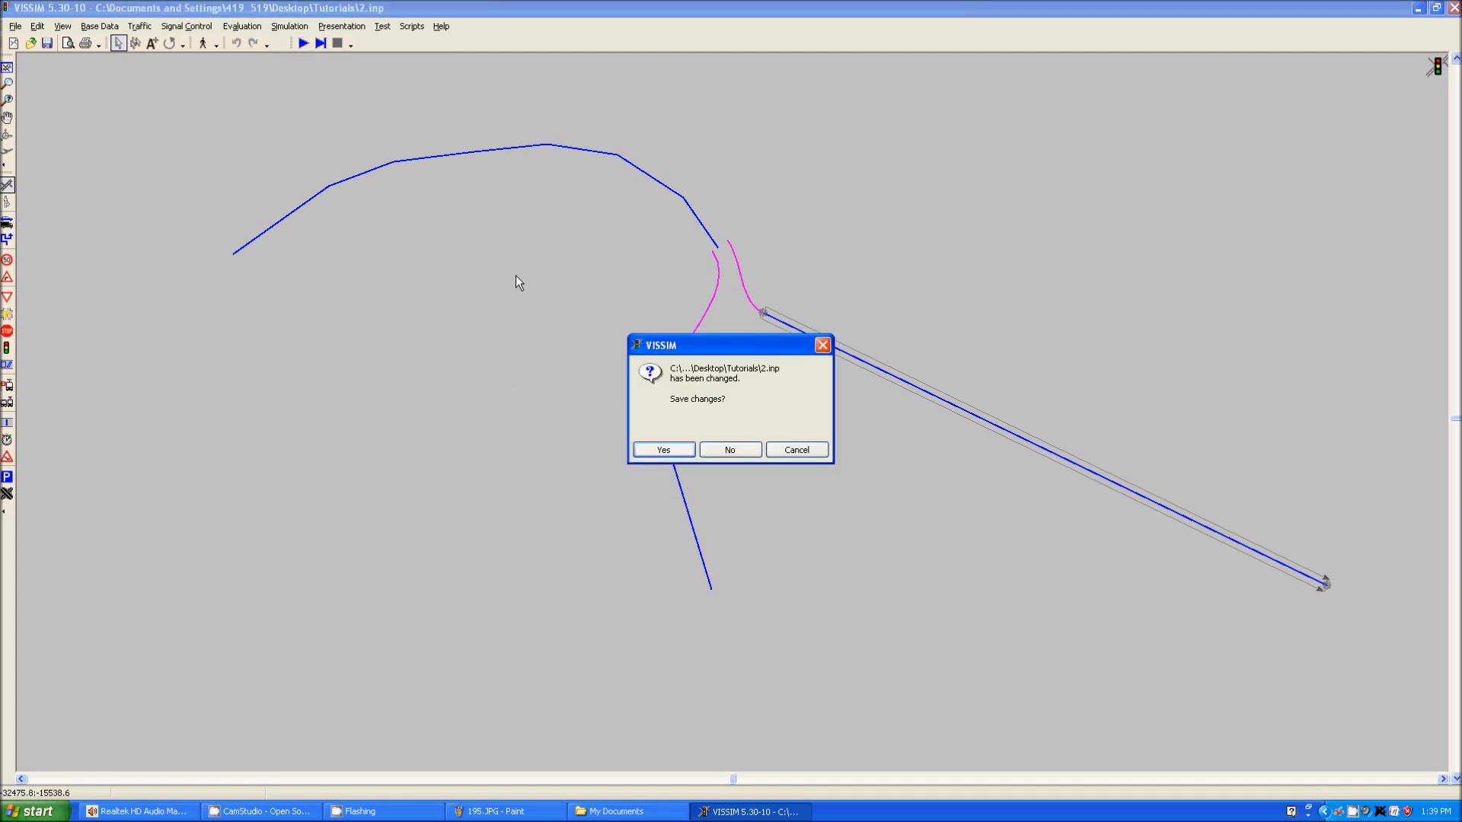
{"action": "left_click", "coordinate": [663, 450]}
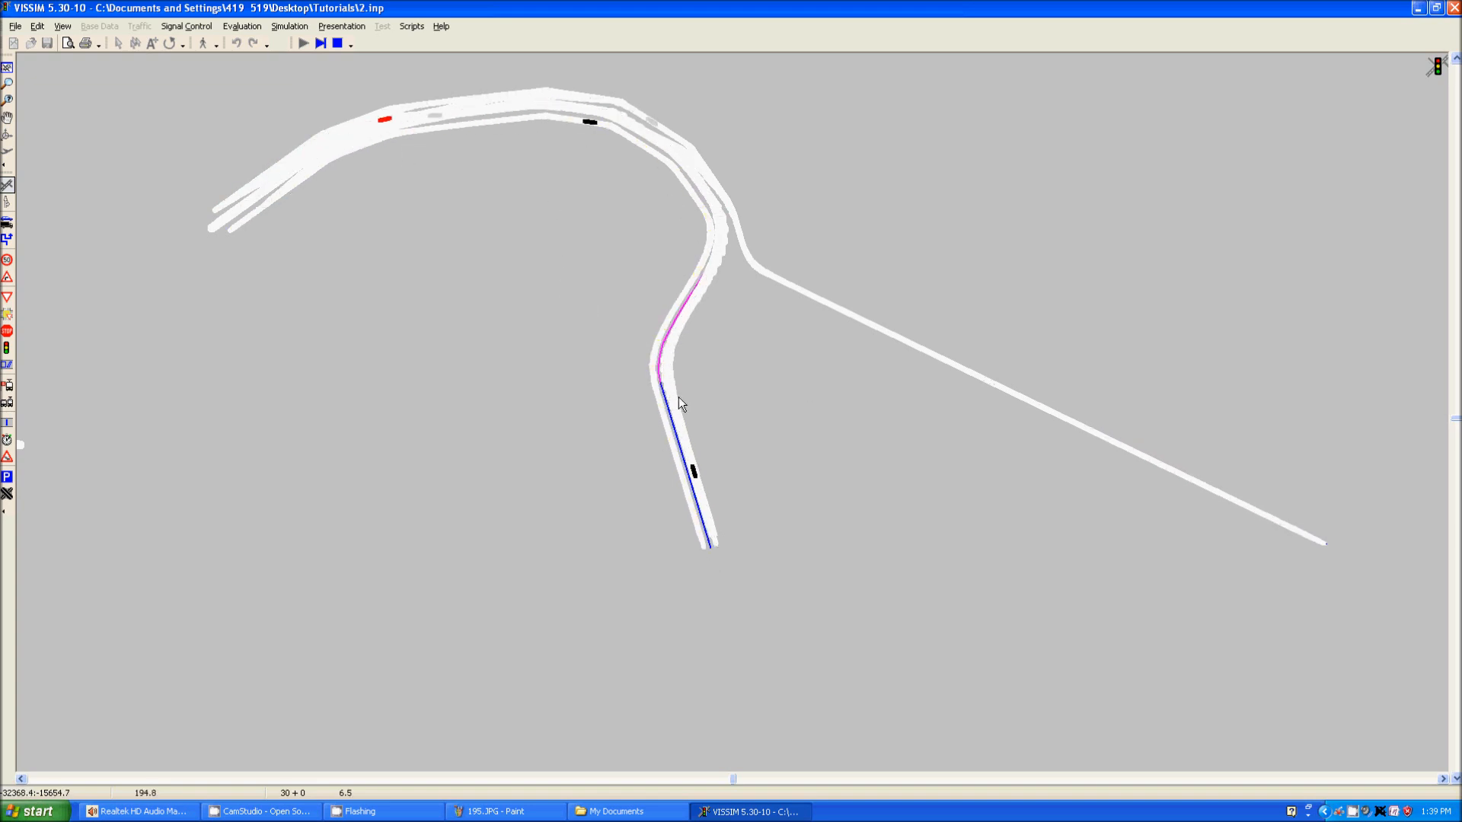
{"action": "left_click", "coordinate": [338, 43]}
Add desired speed decisions about 9 ft into lane 1 and about 10 ft into lane 3 of link 1, with Car at 100 km/h.
{"action": "left_click", "coordinate": [7, 259]}
{"action": "left_click_drag", "start_coordinate": [173, 222], "coordinate": [507, 331]}
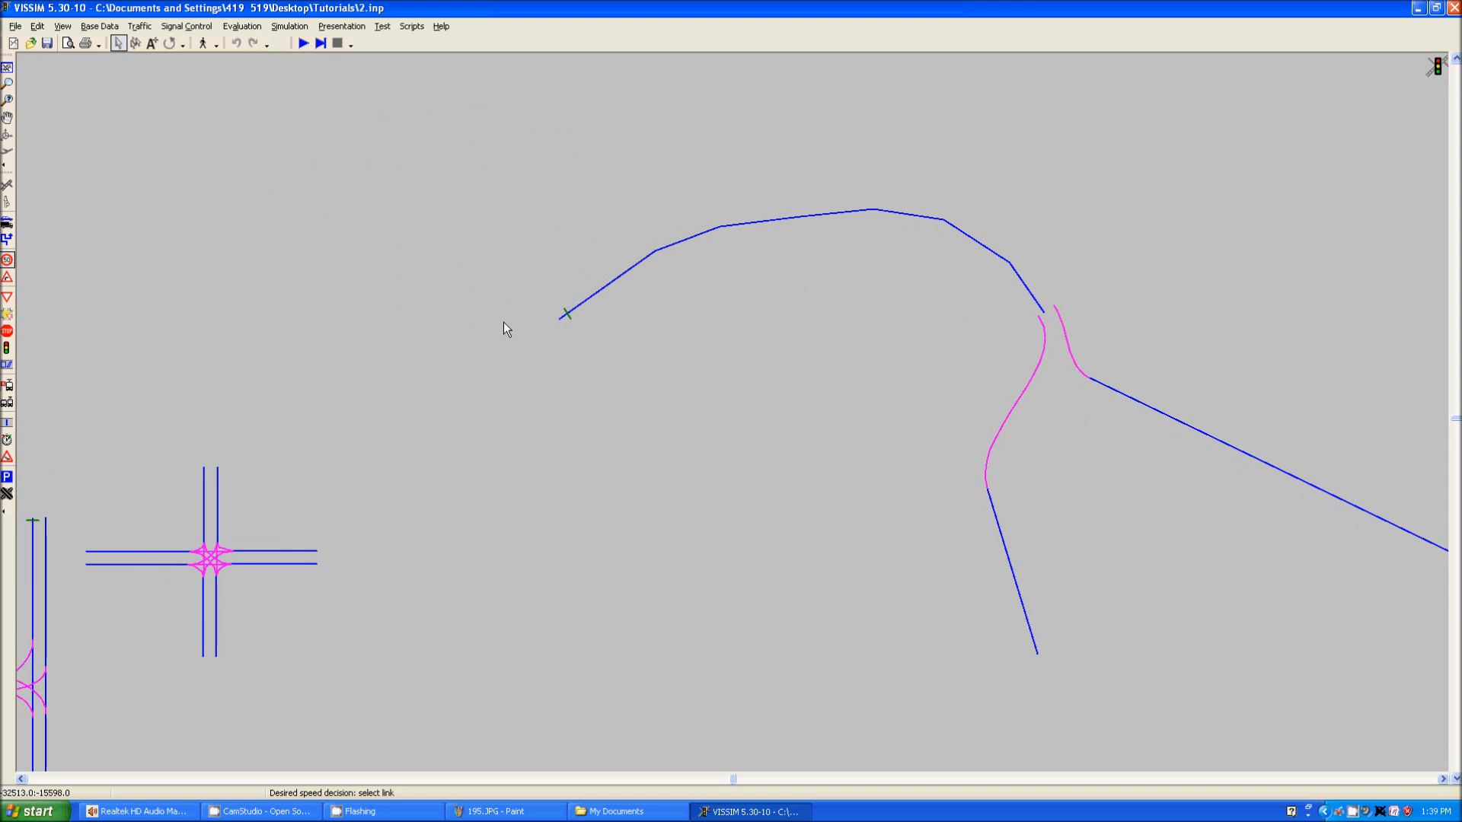
{"action": "scroll", "coordinate": [580, 335], "scroll_direction": "up", "scroll_amount": 3}
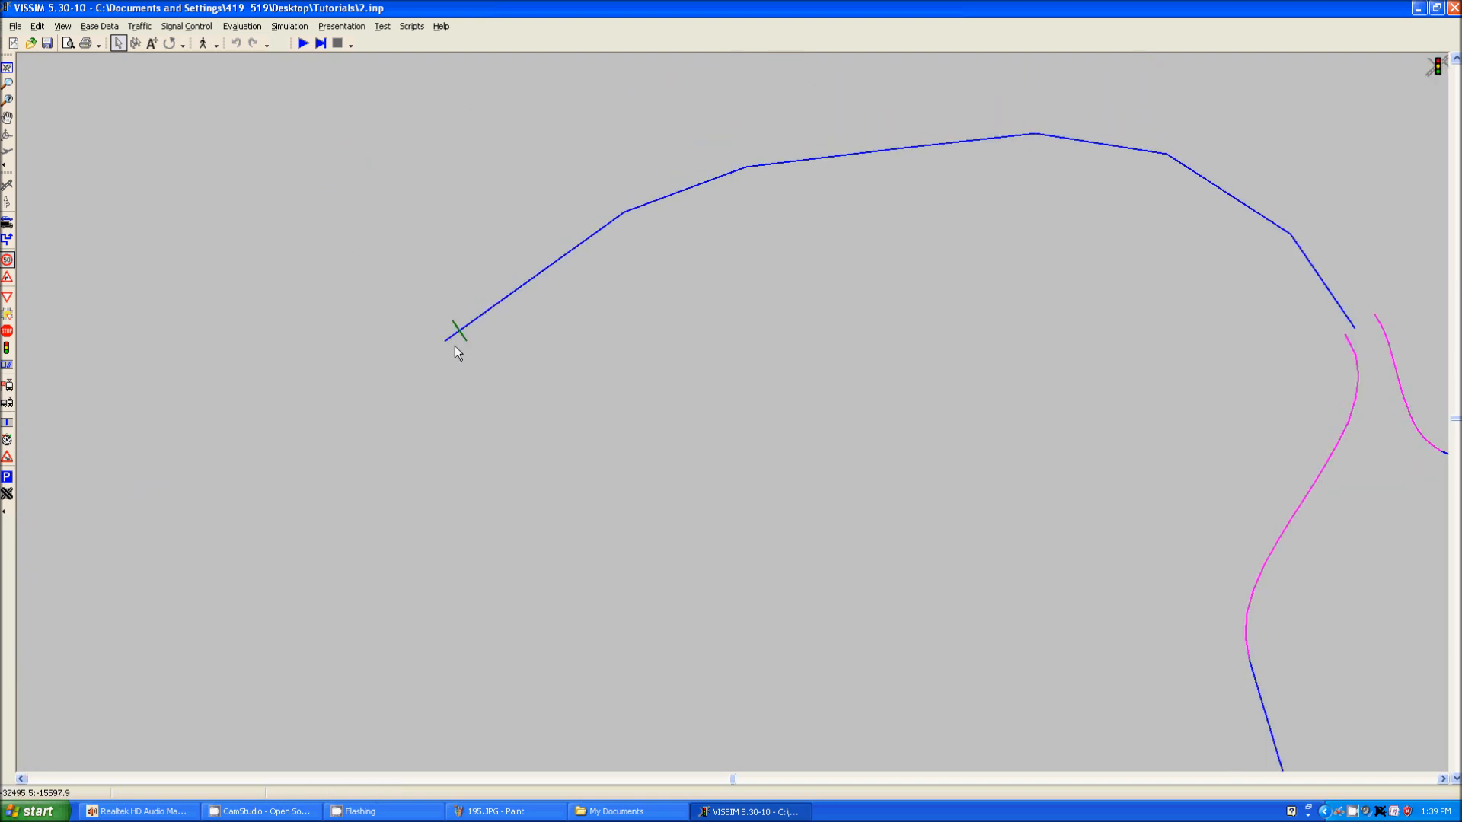
{"action": "left_click", "coordinate": [462, 340]}
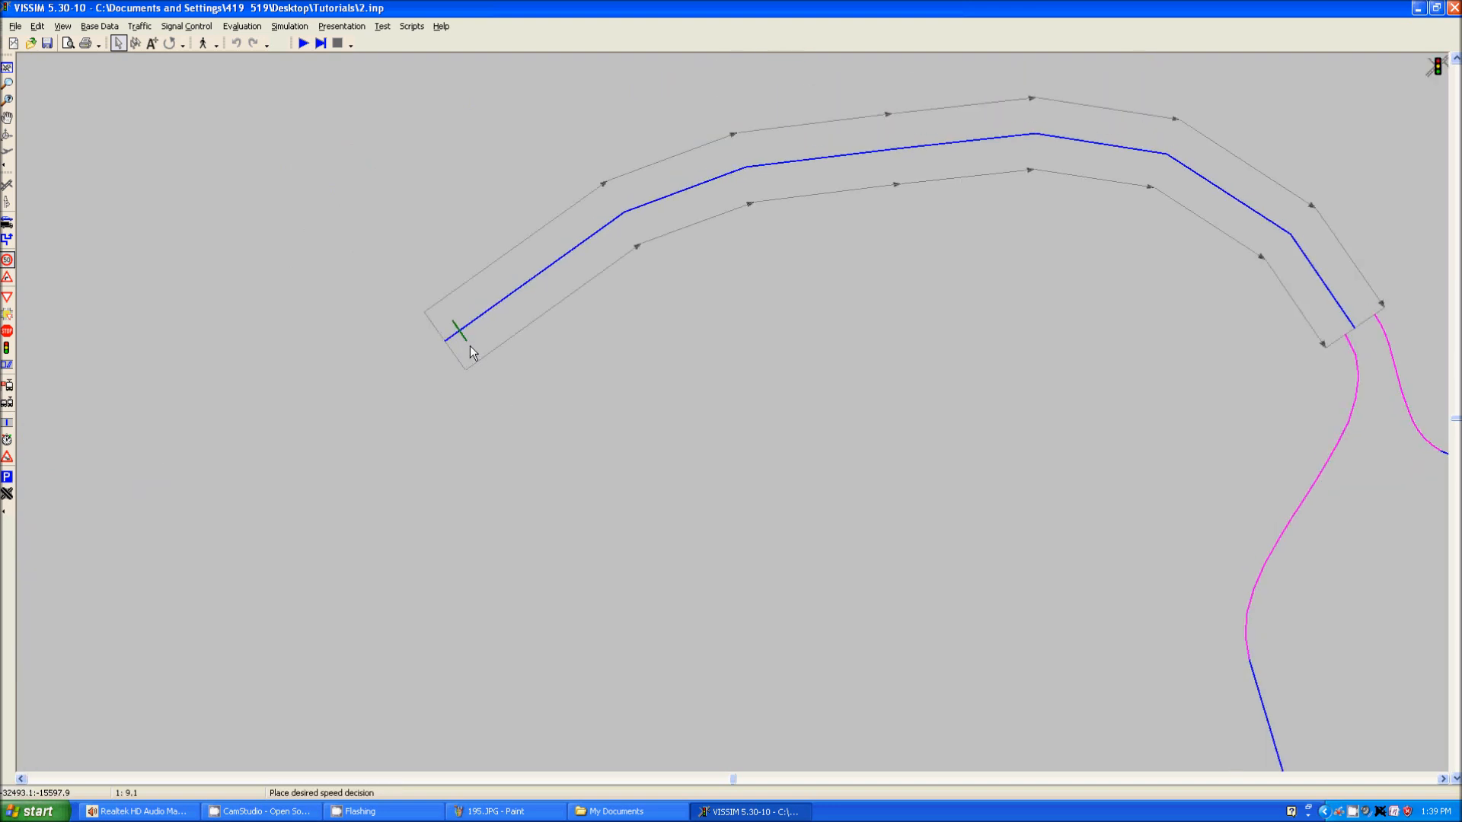
{"action": "right_click", "coordinate": [468, 346]}
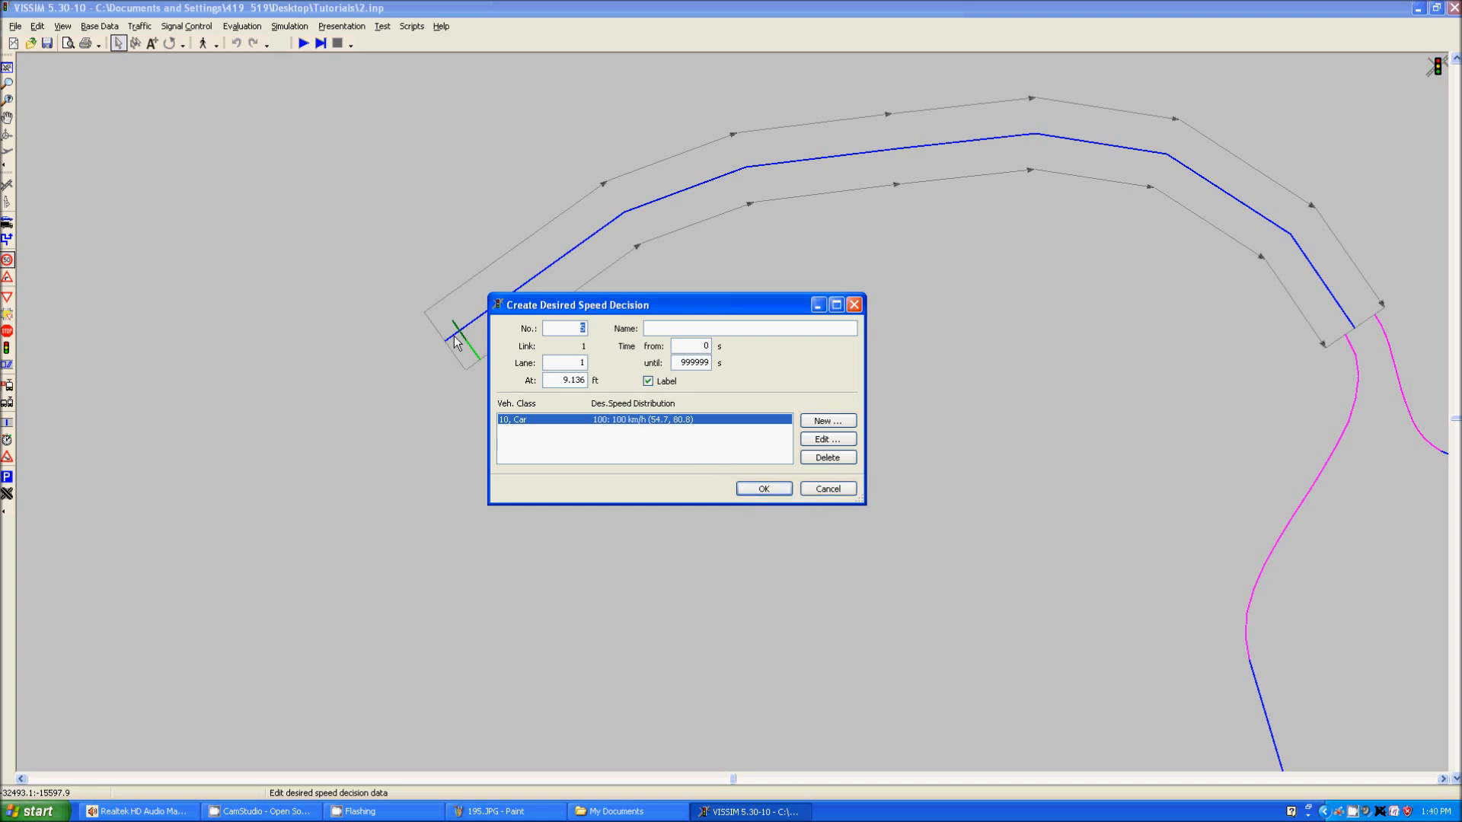
{"action": "left_click", "coordinate": [761, 491]}
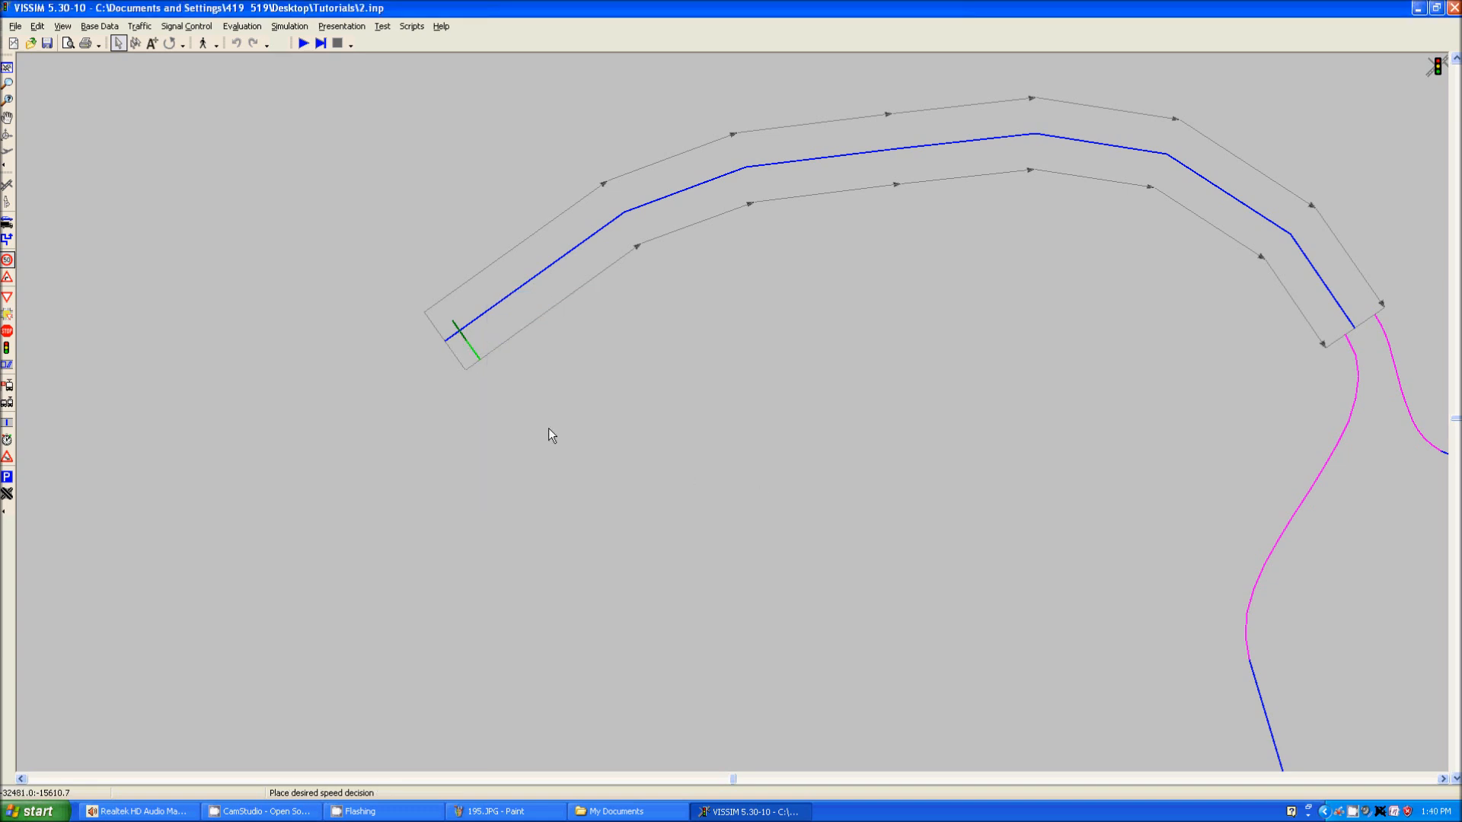
{"action": "right_click", "coordinate": [449, 313]}
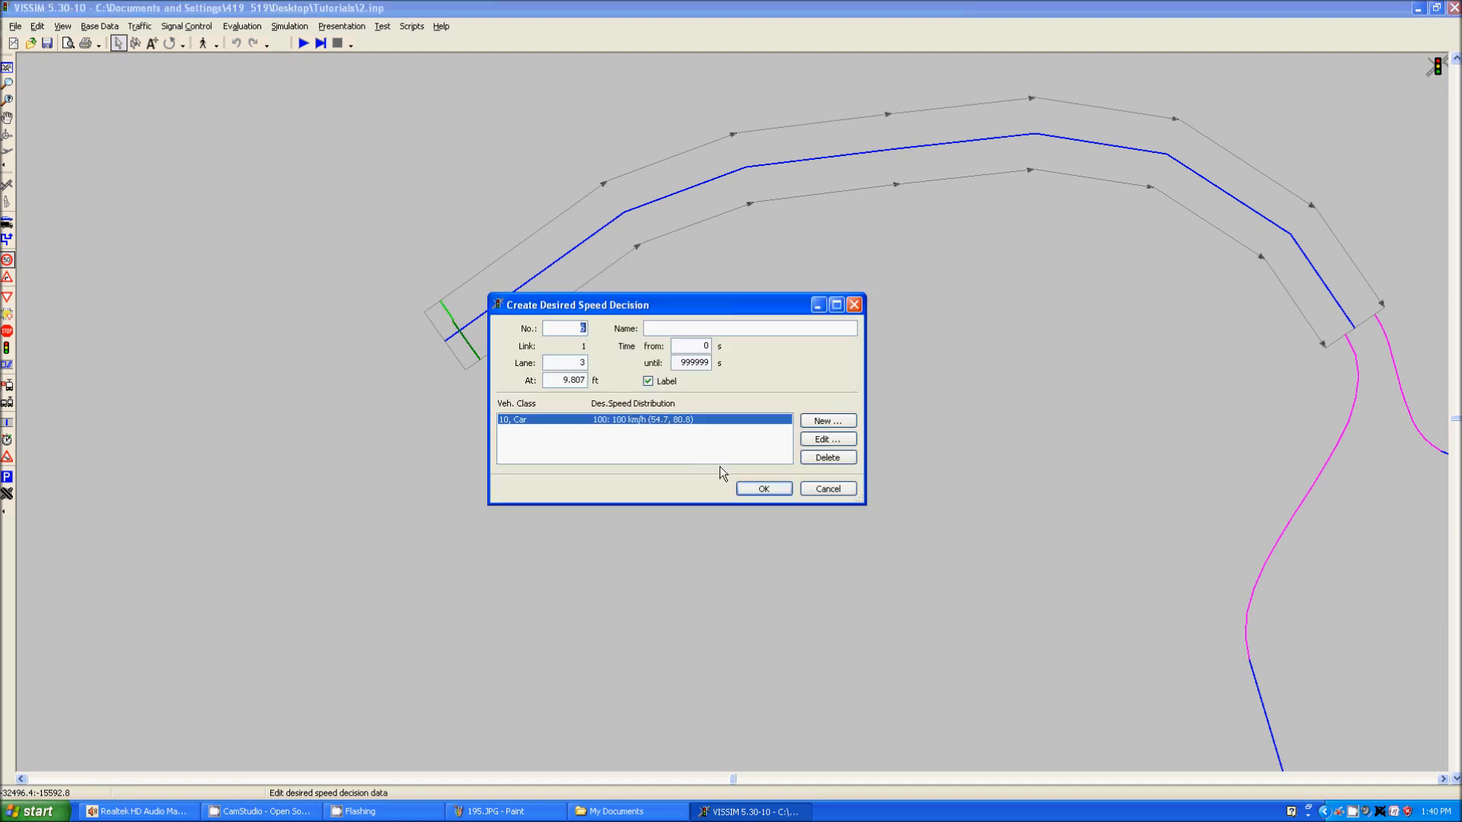
{"action": "left_click", "coordinate": [762, 488]}
{"action": "scroll", "coordinate": [515, 401], "scroll_direction": "down", "scroll_amount": 3}
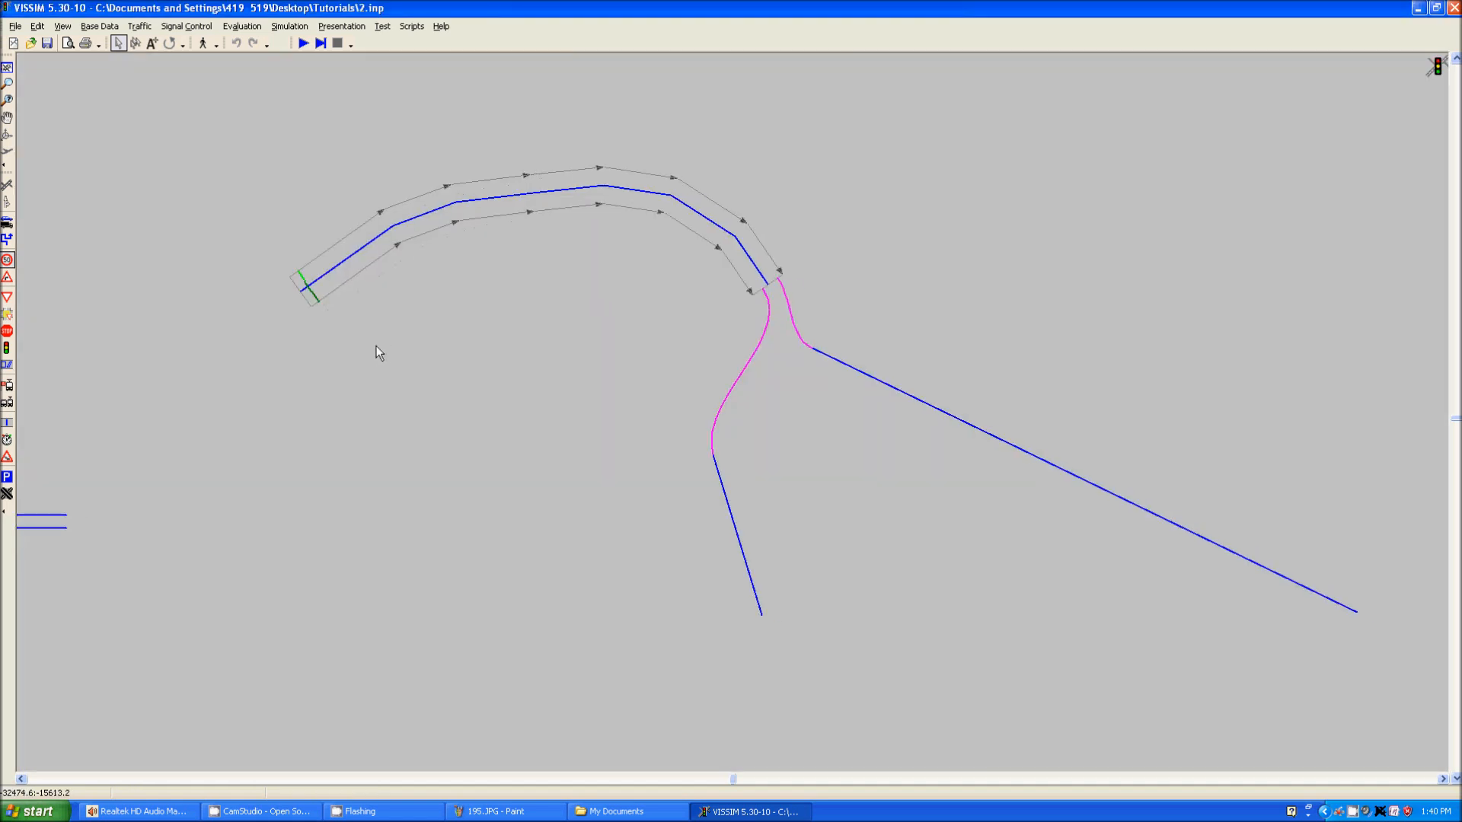
Save the network and rerun the simulation to check vehicle speeds on the curved link and both branches, stopping it after viewing.
{"action": "left_click_drag", "start_coordinate": [484, 368], "coordinate": [475, 364]}
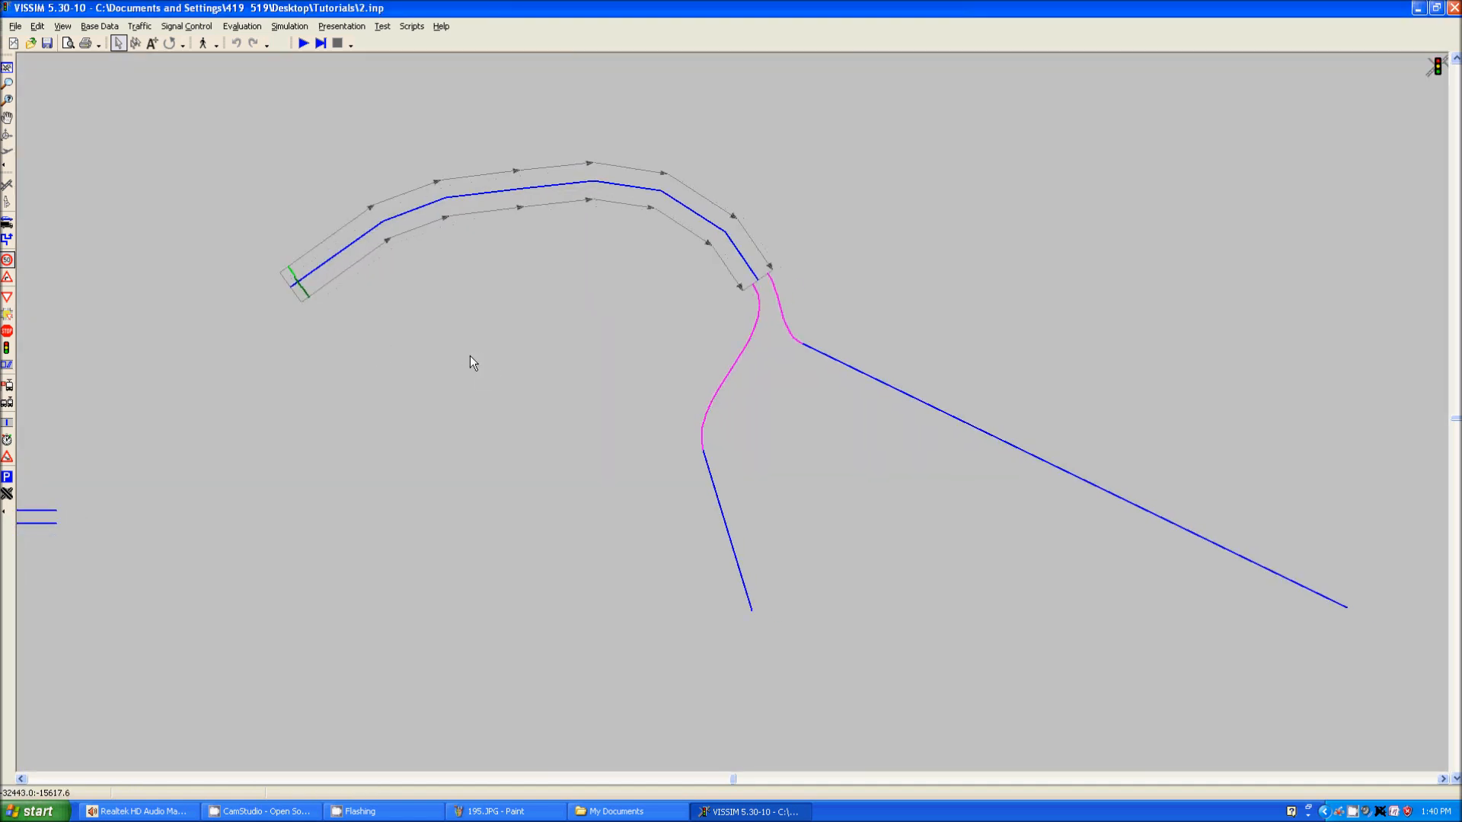
{"action": "left_click", "coordinate": [304, 42]}
{"action": "left_click", "coordinate": [684, 450]}
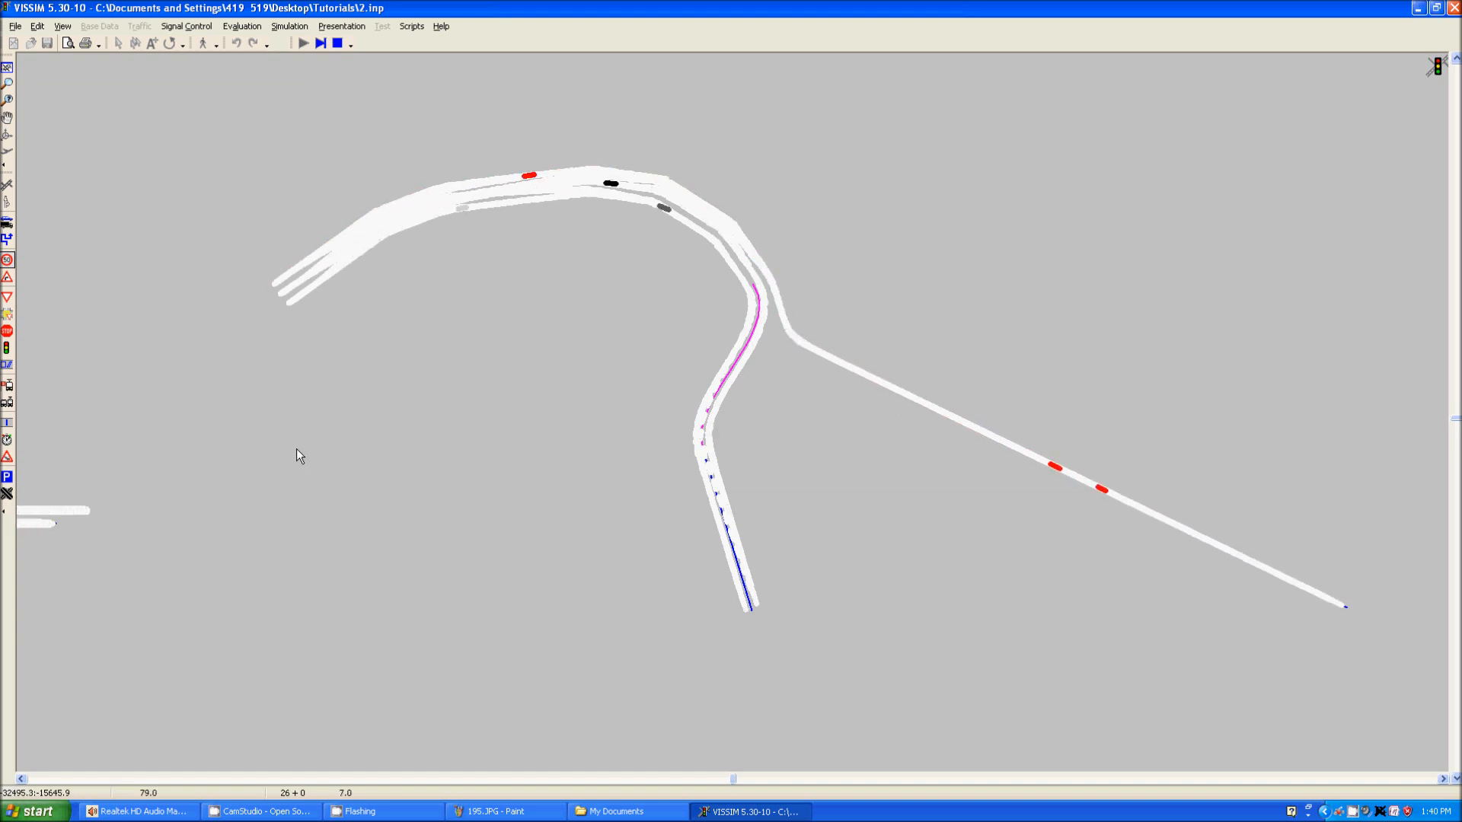
{"action": "left_click_drag", "start_coordinate": [350, 471], "coordinate": [359, 413]}
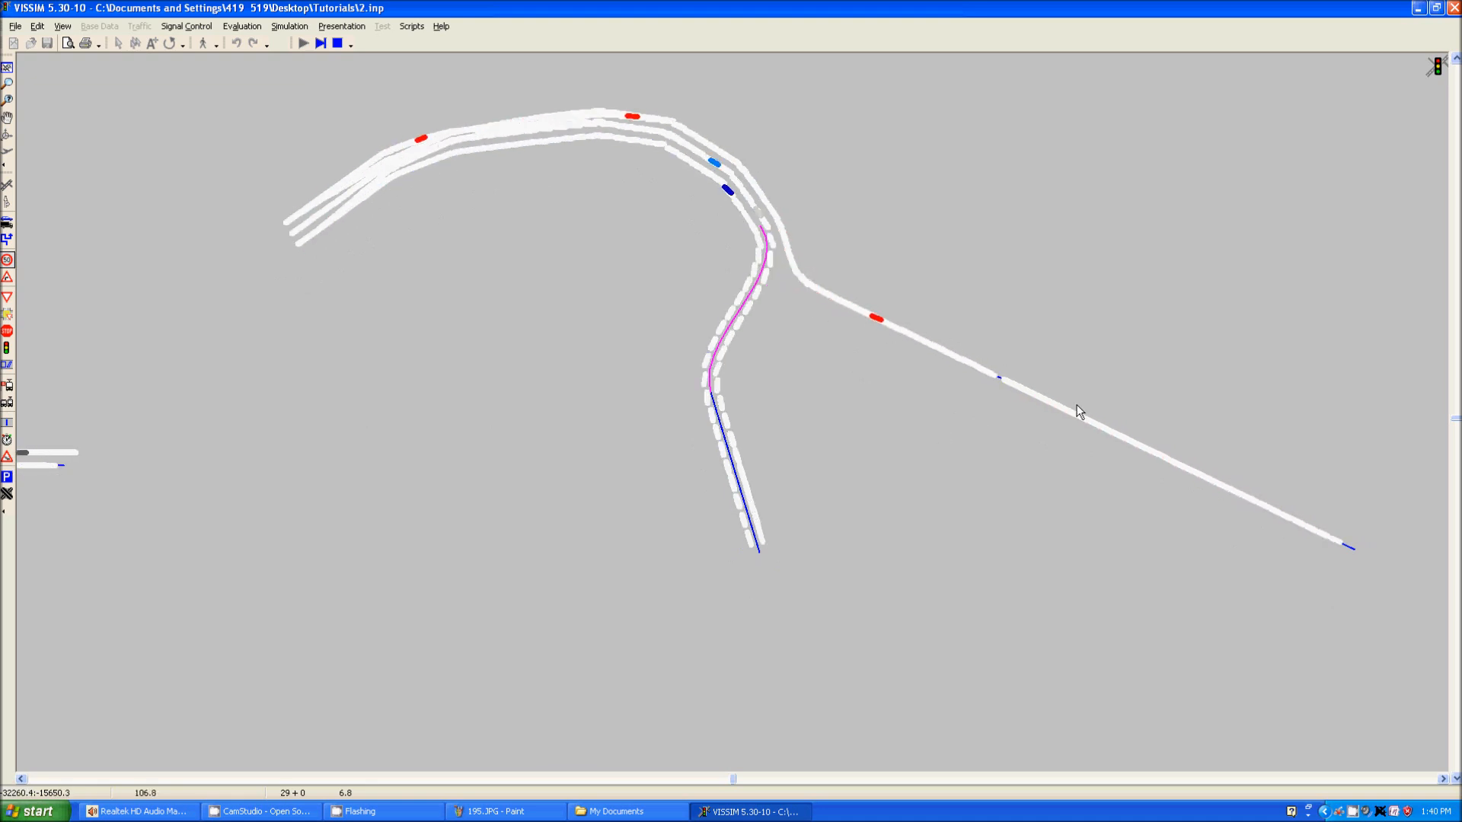
{"action": "left_click", "coordinate": [336, 44]}
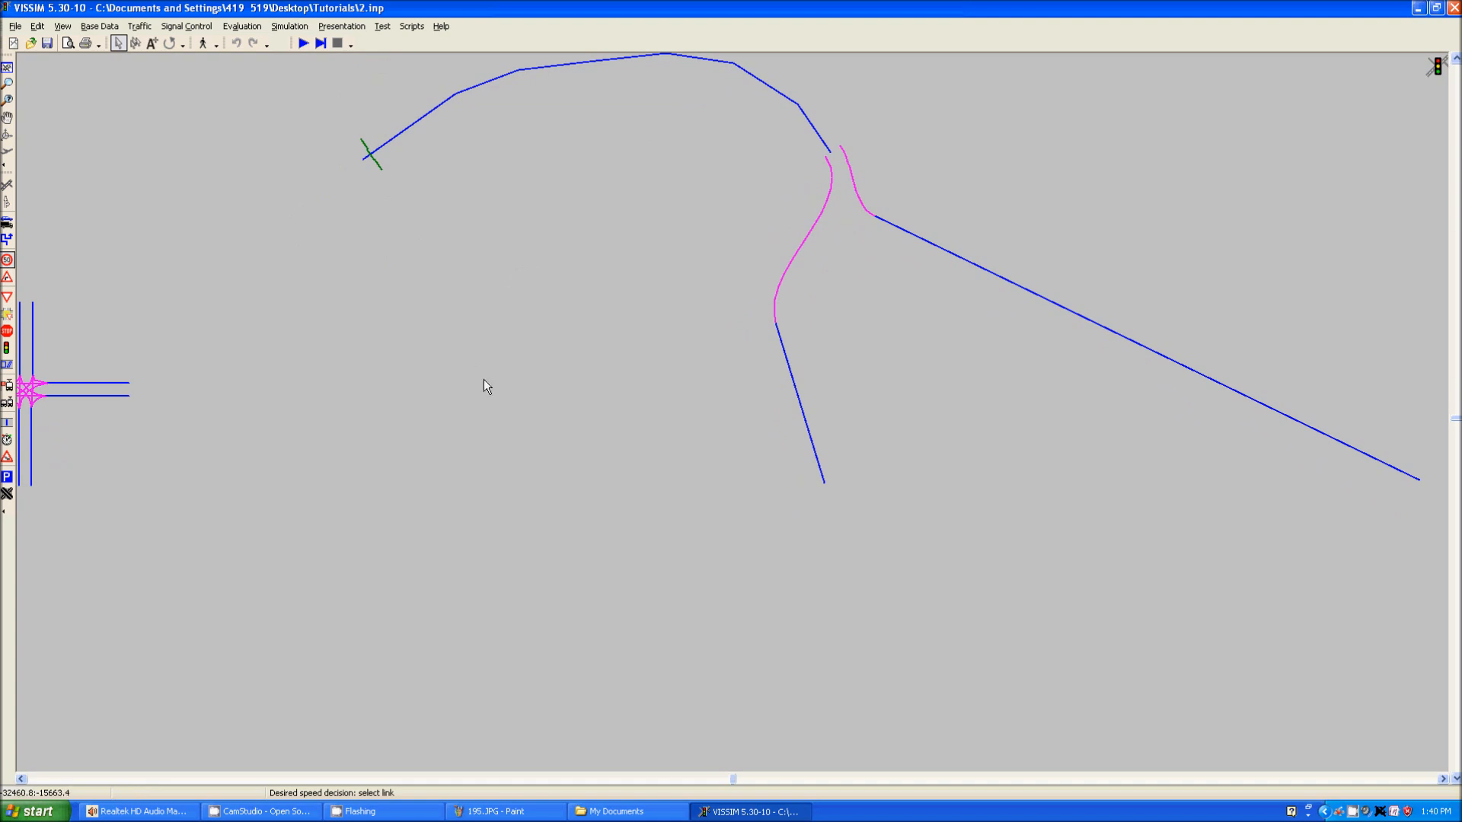
Draw a nearly horizontal one-lane link about 216 ft long beside link 3, keeping the 12 ft lane width.
{"action": "left_click_drag", "start_coordinate": [482, 382], "coordinate": [484, 341]}
{"action": "left_click", "coordinate": [7, 186]}
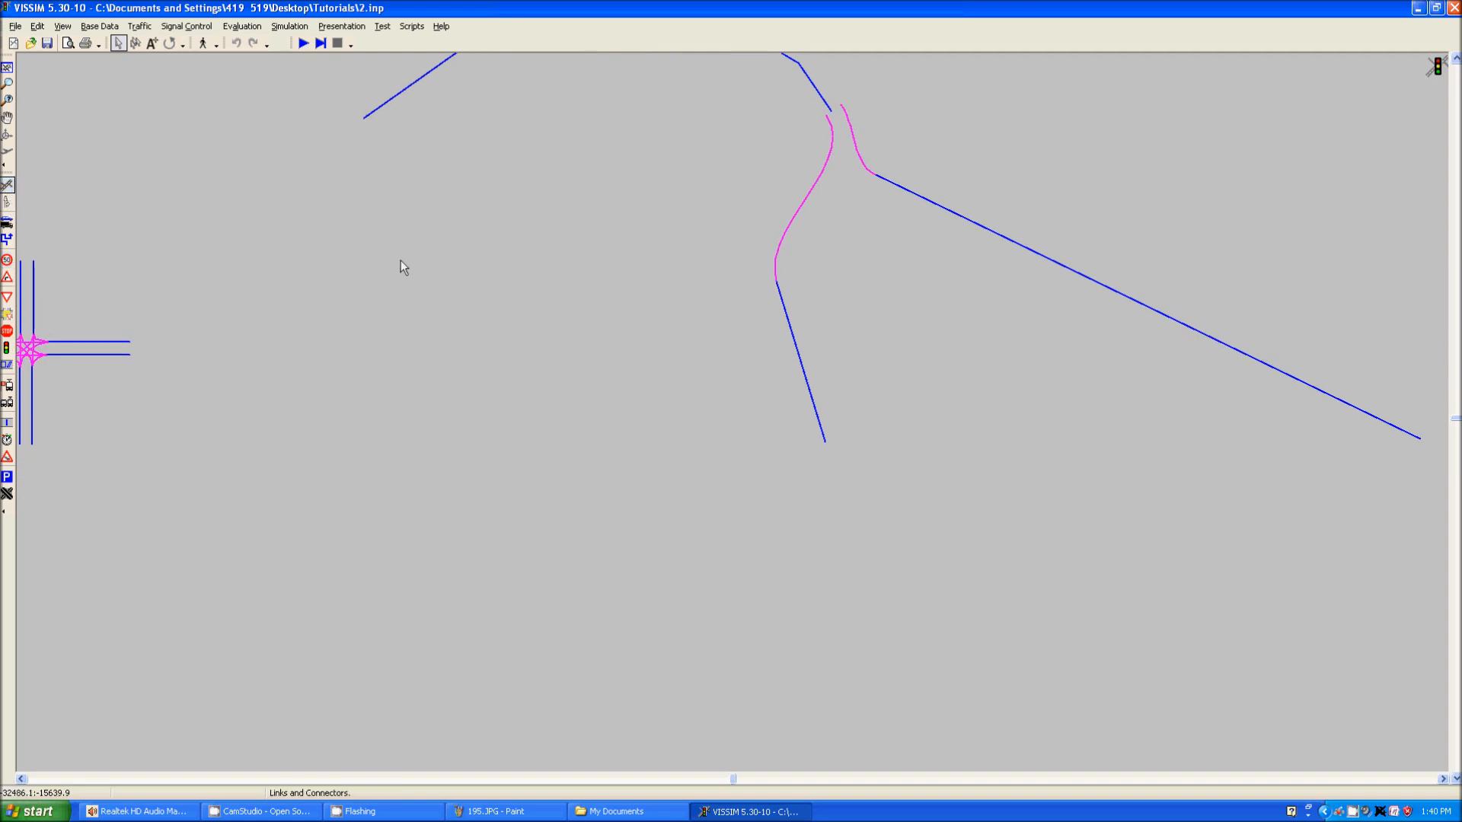
{"action": "left_click_drag", "start_coordinate": [402, 298], "coordinate": [619, 294]}
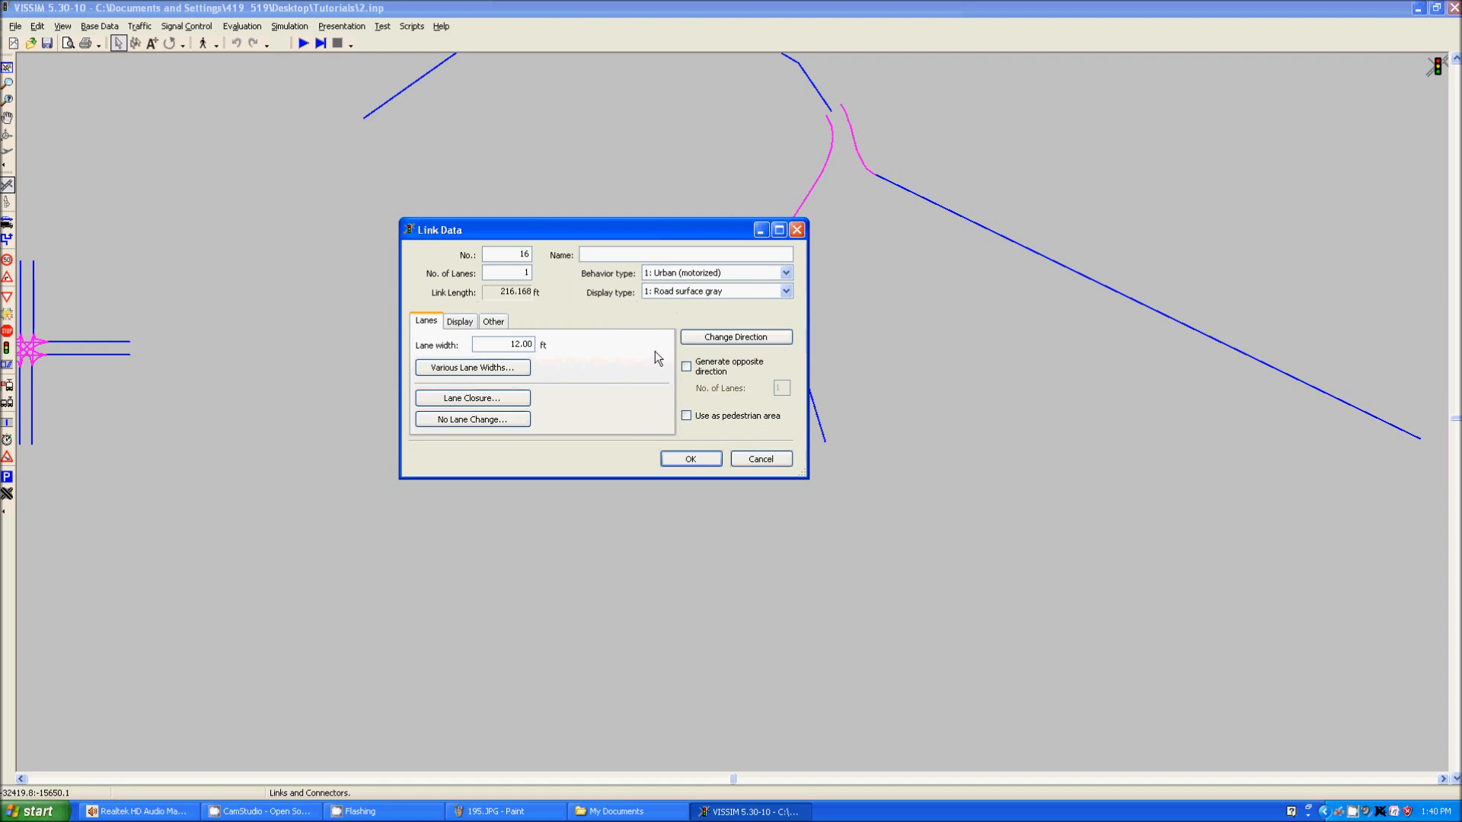
{"action": "left_click", "coordinate": [690, 459]}
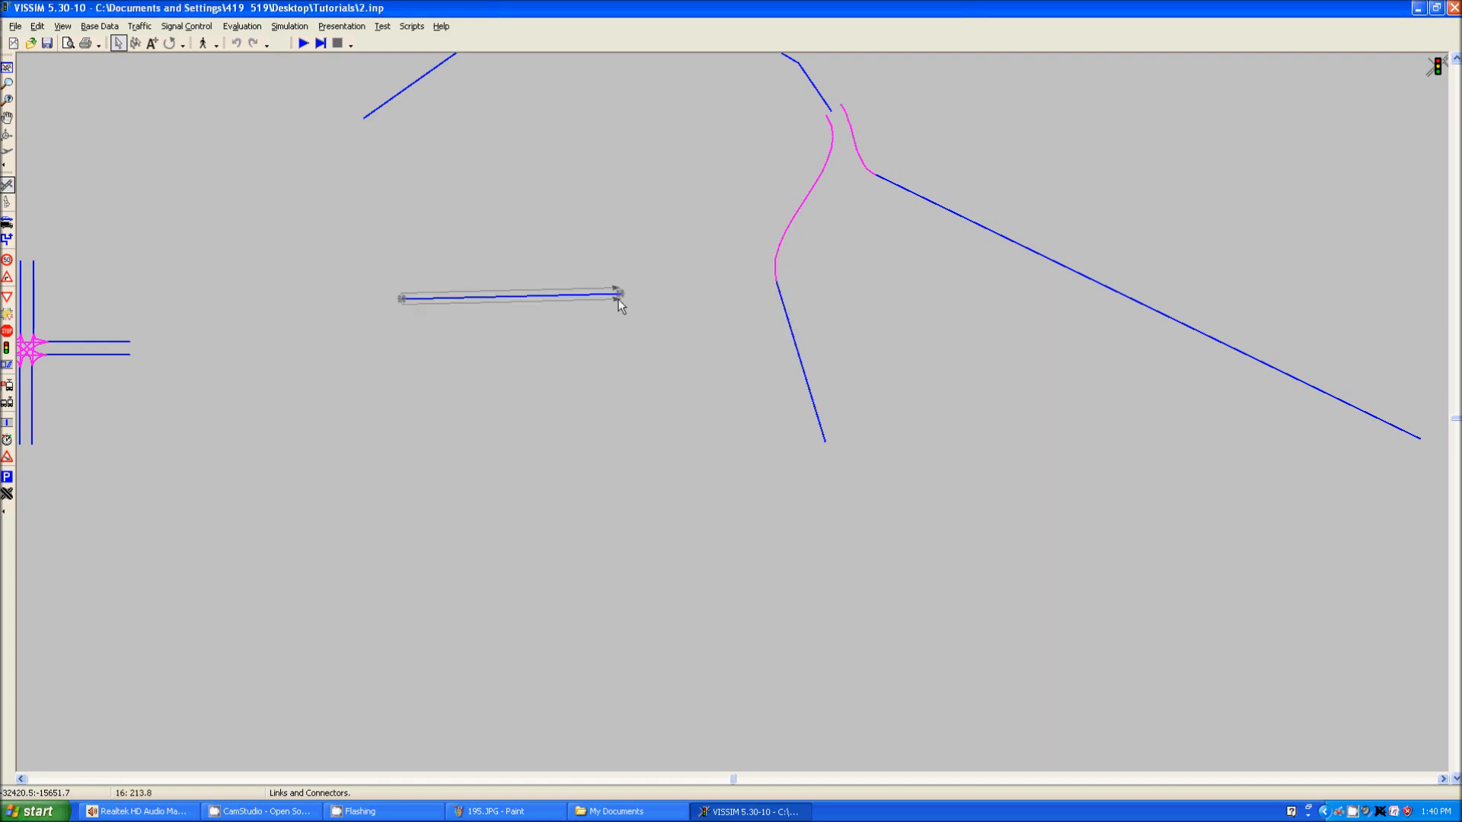
Connect the end of link 16 to lane 1 of link 3, joining about 100 ft along link 3.
{"action": "left_click_drag", "start_coordinate": [620, 295], "coordinate": [799, 382]}
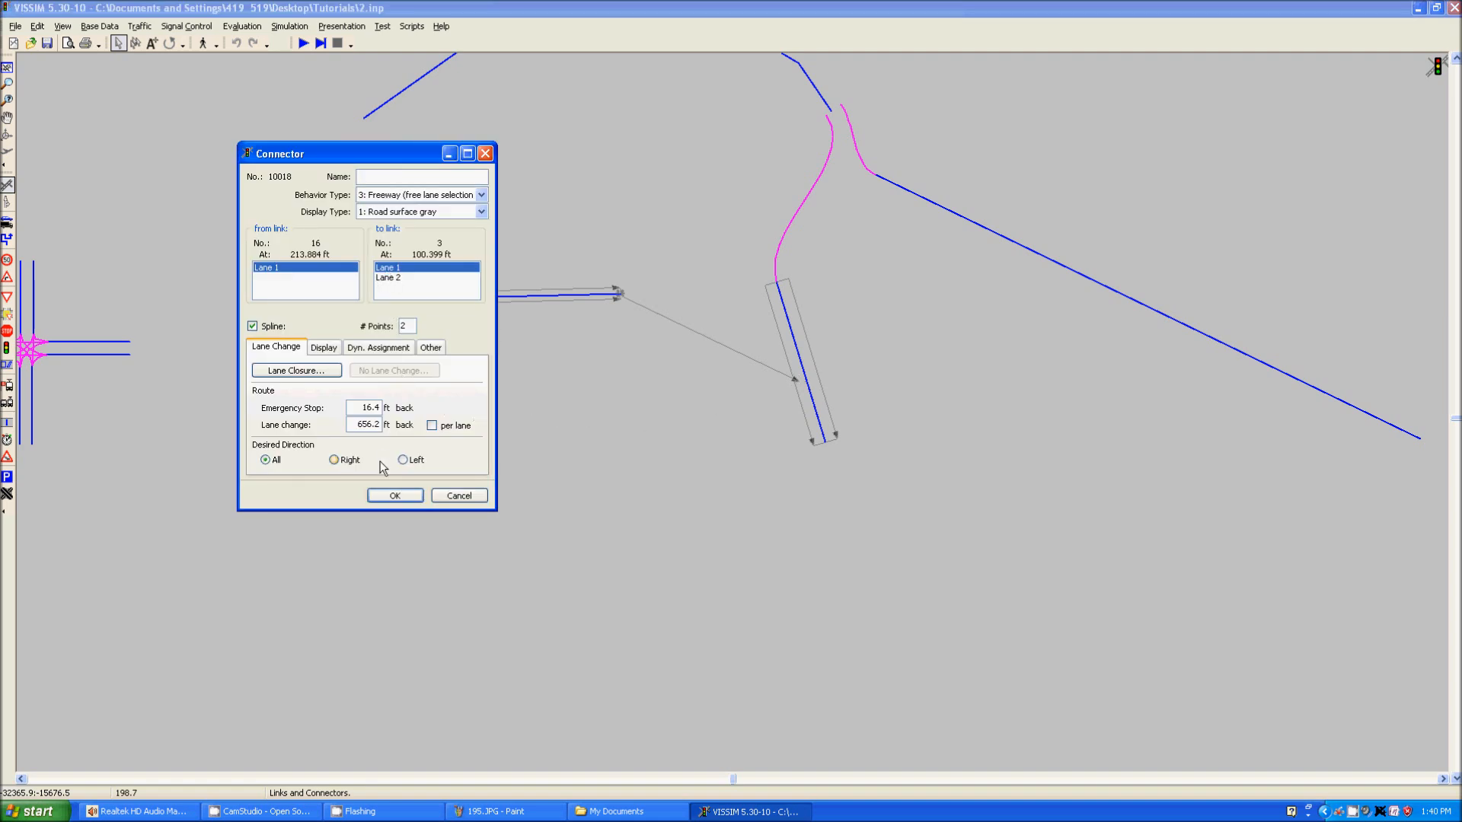
{"action": "left_click", "coordinate": [394, 495]}
{"action": "scroll", "coordinate": [800, 411], "scroll_direction": "up", "scroll_amount": 4}
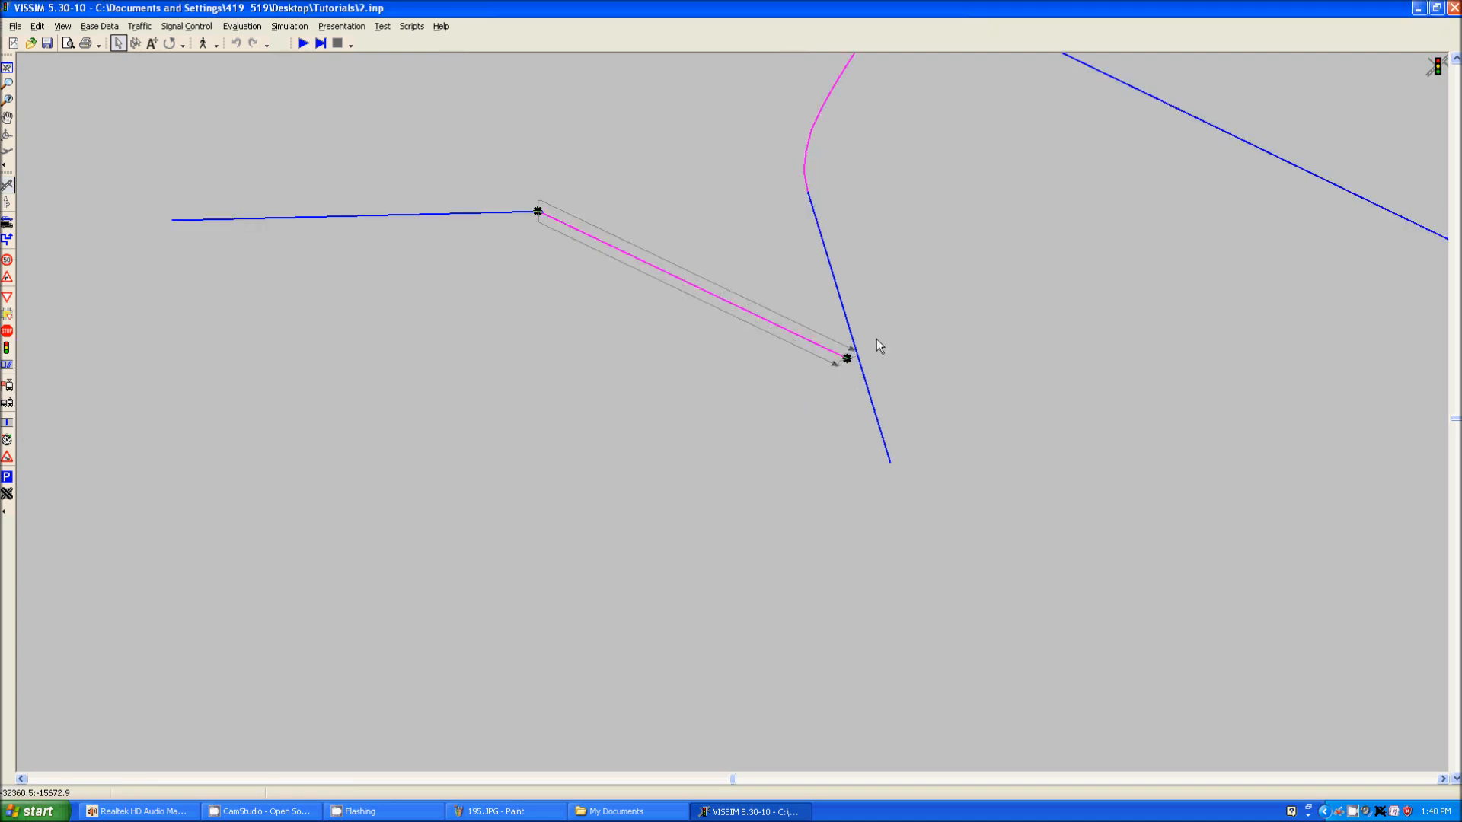
Add an intermediate point to the connector from link 16, pull it outward, and recalculate the spline into a smooth curve.
{"action": "scroll", "coordinate": [495, 363], "scroll_direction": "down", "scroll_amount": 3}
{"action": "left_click_drag", "start_coordinate": [526, 294], "coordinate": [529, 360]}
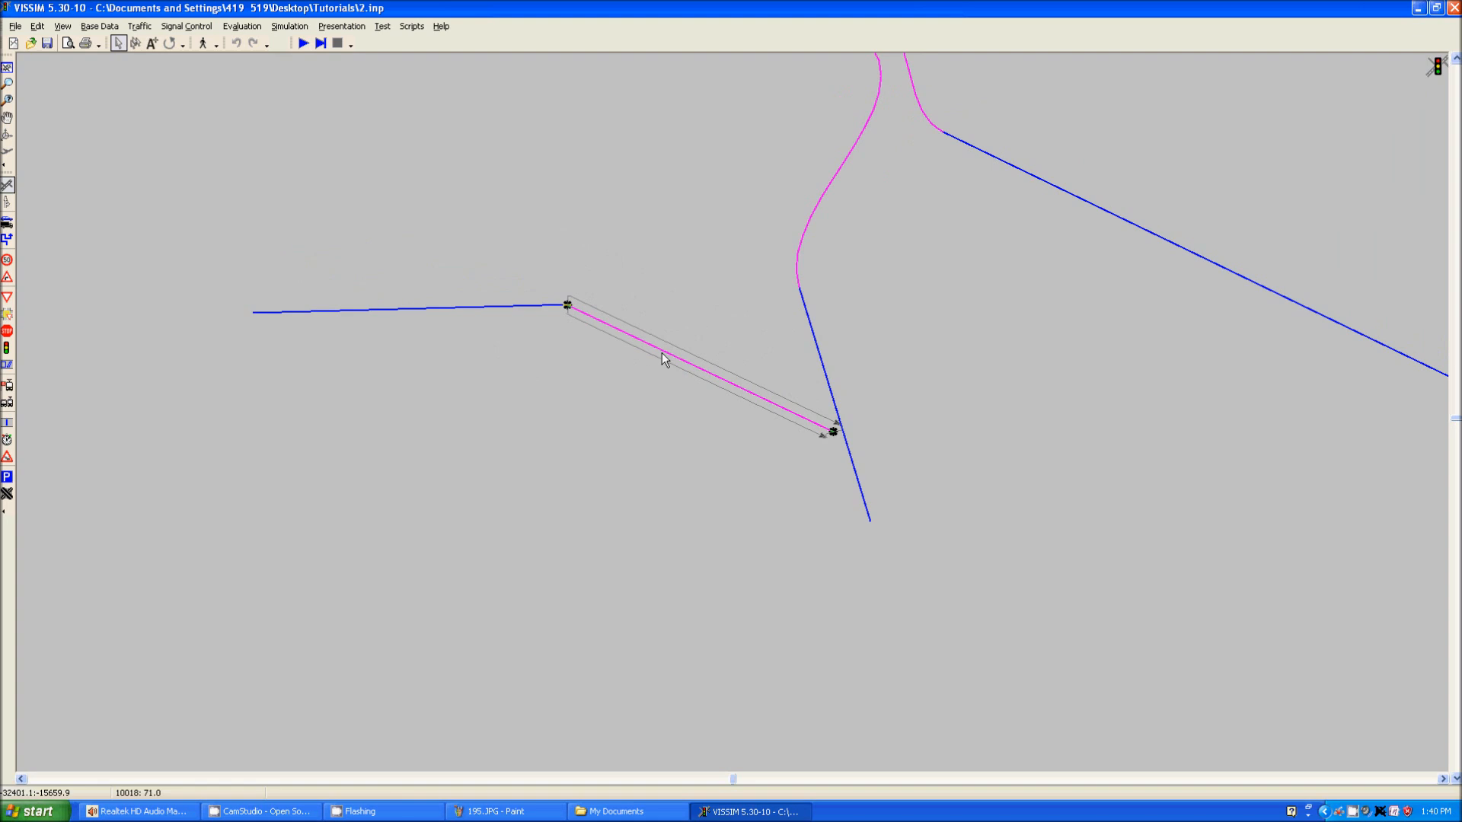
{"action": "right_click", "coordinate": [690, 362]}
{"action": "left_click_drag", "start_coordinate": [690, 362], "coordinate": [735, 316]}
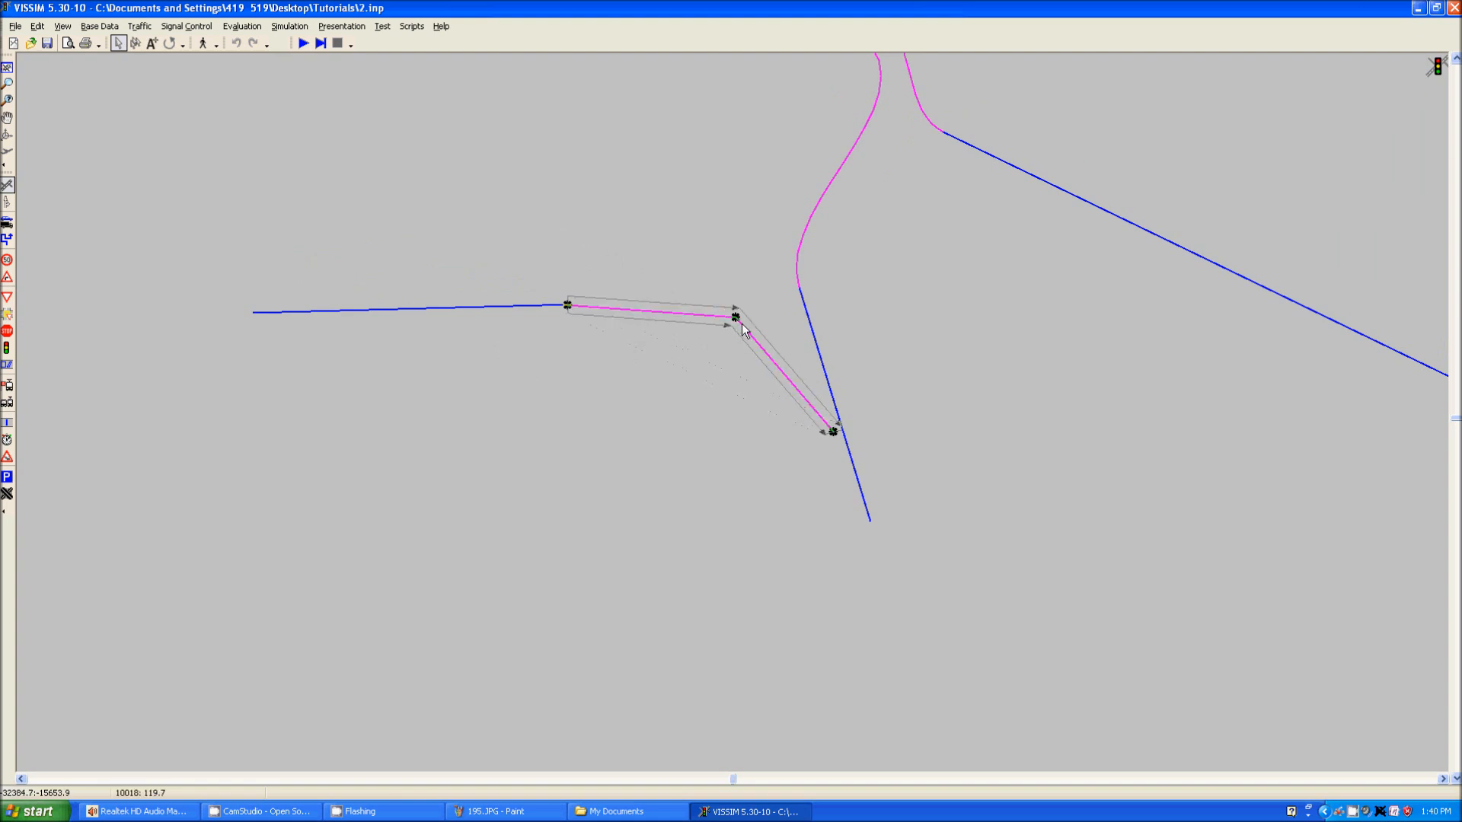
{"action": "double_click", "coordinate": [343, 192]}
{"action": "left_click", "coordinate": [305, 325]}
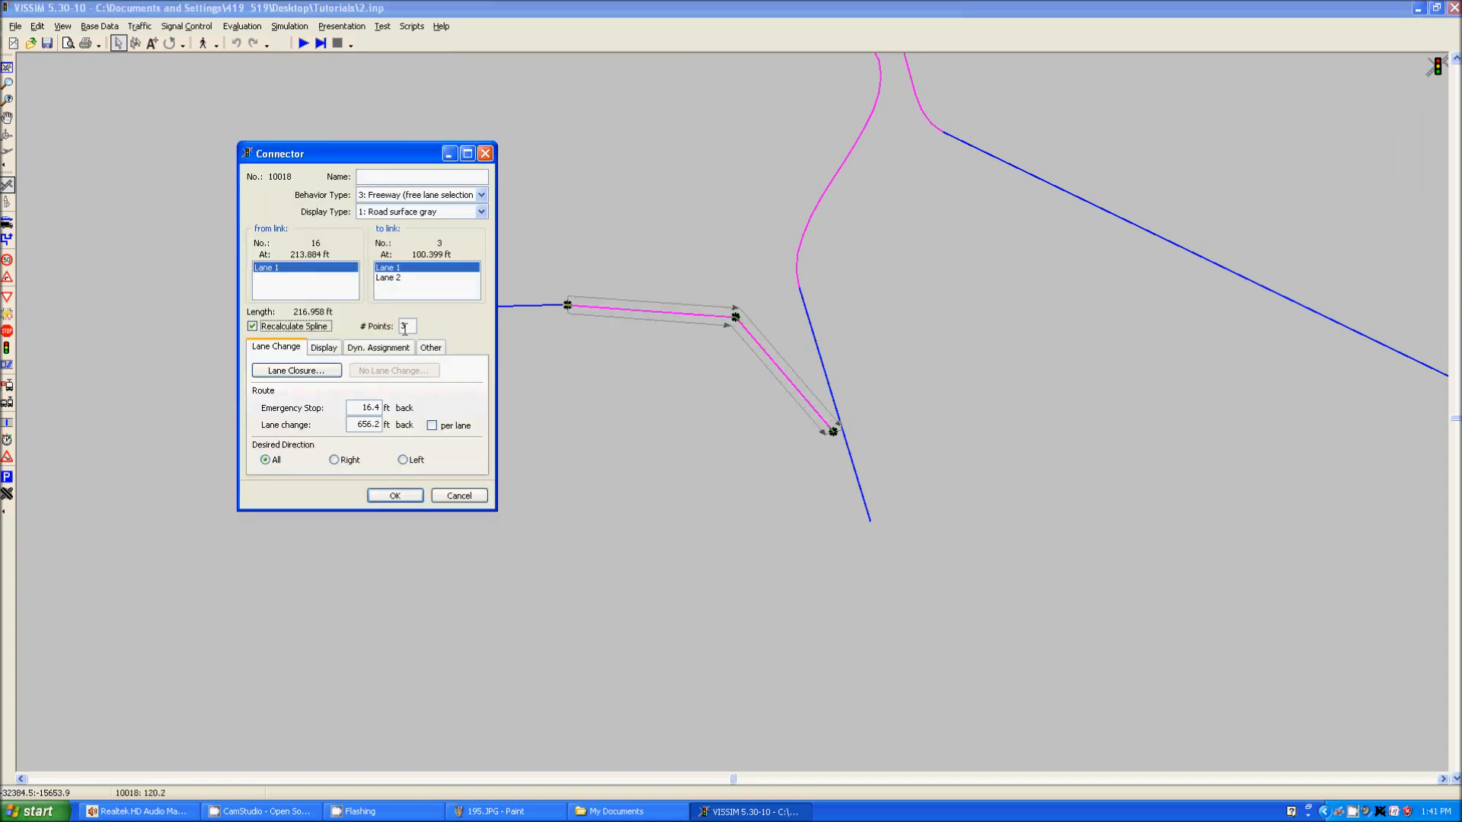
{"action": "key", "text": "Return"}
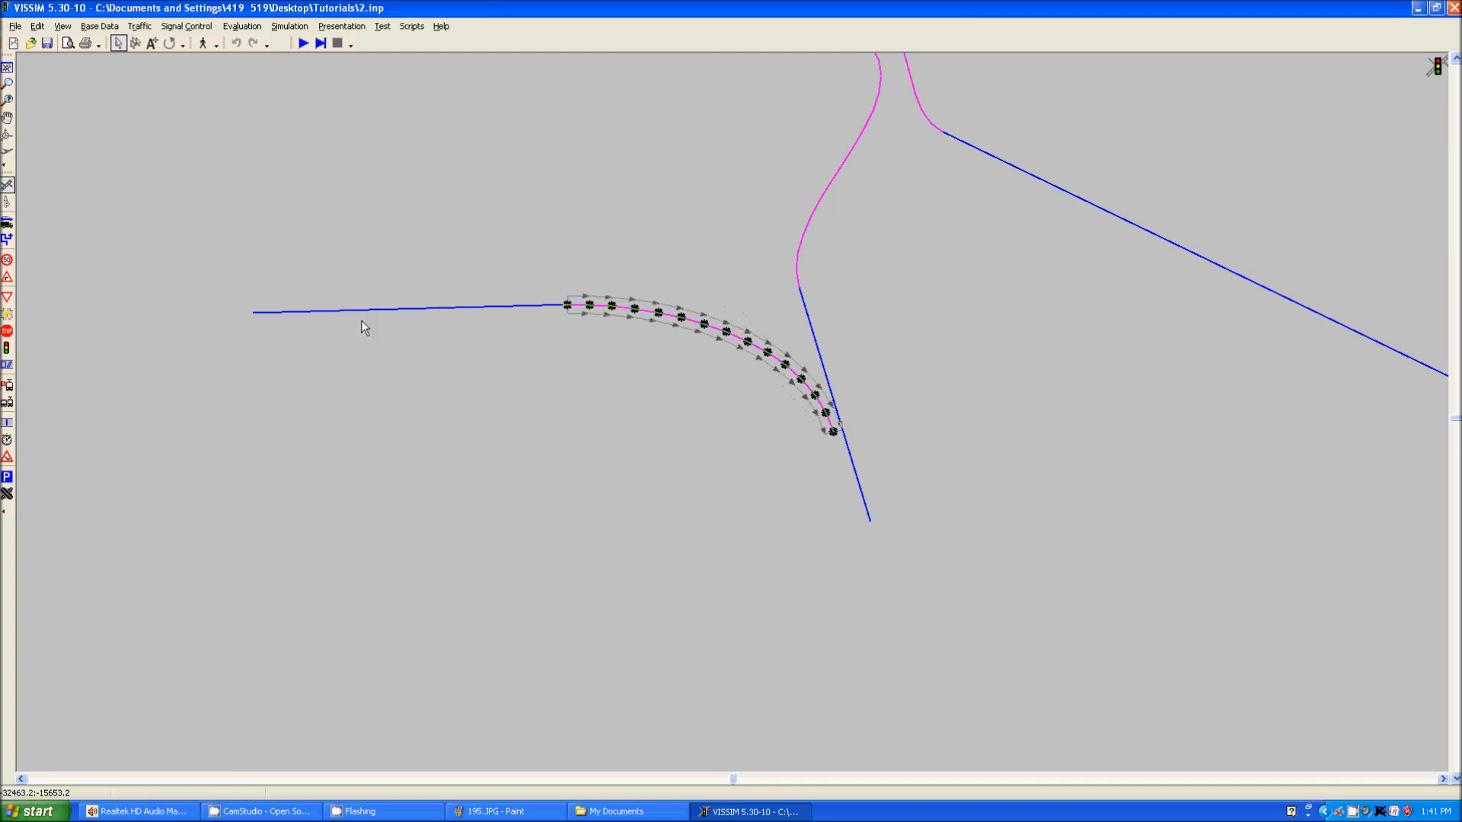
{"action": "left_click", "coordinate": [609, 428]}
Create a vehicle input on link 16 with a volume of 1200 veh/h for 0-3600 s and assign its vehicle composition.
{"action": "left_click_drag", "start_coordinate": [657, 449], "coordinate": [519, 444]}
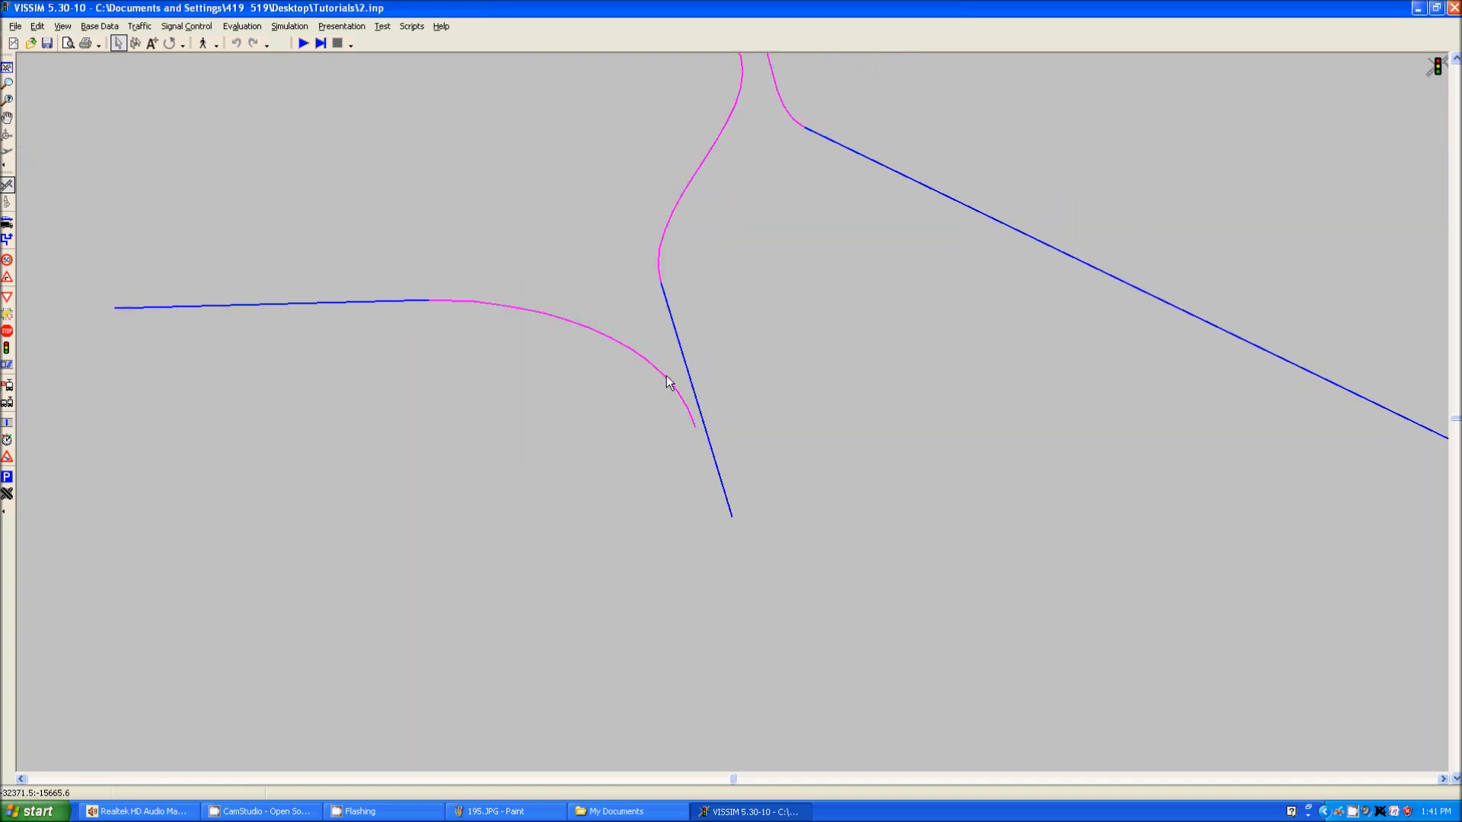
{"action": "left_click", "coordinate": [7, 222]}
{"action": "left_click", "coordinate": [125, 309]}
{"action": "double_click", "coordinate": [125, 310]}
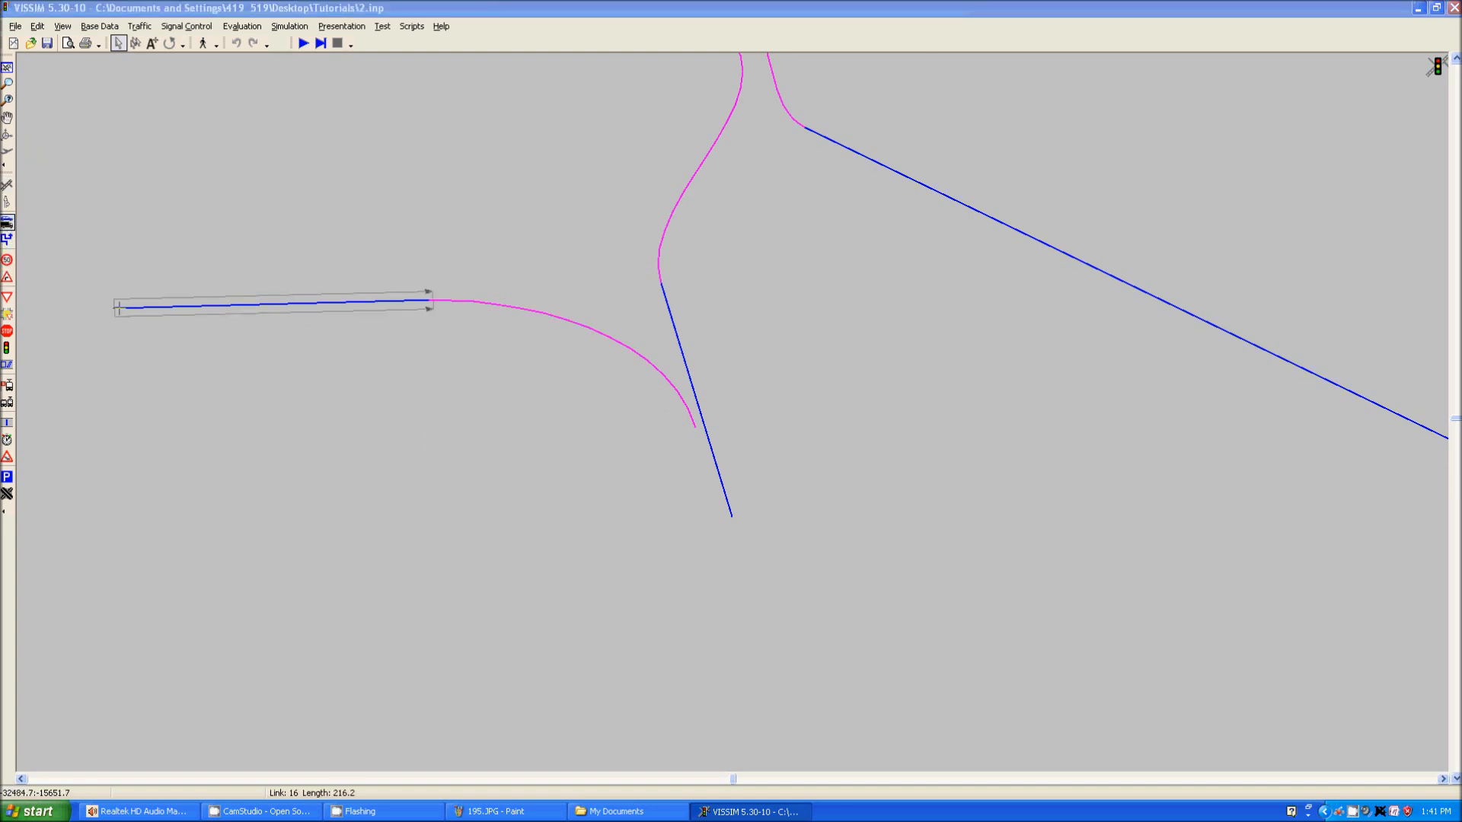
{"action": "left_click", "coordinate": [1026, 149]}
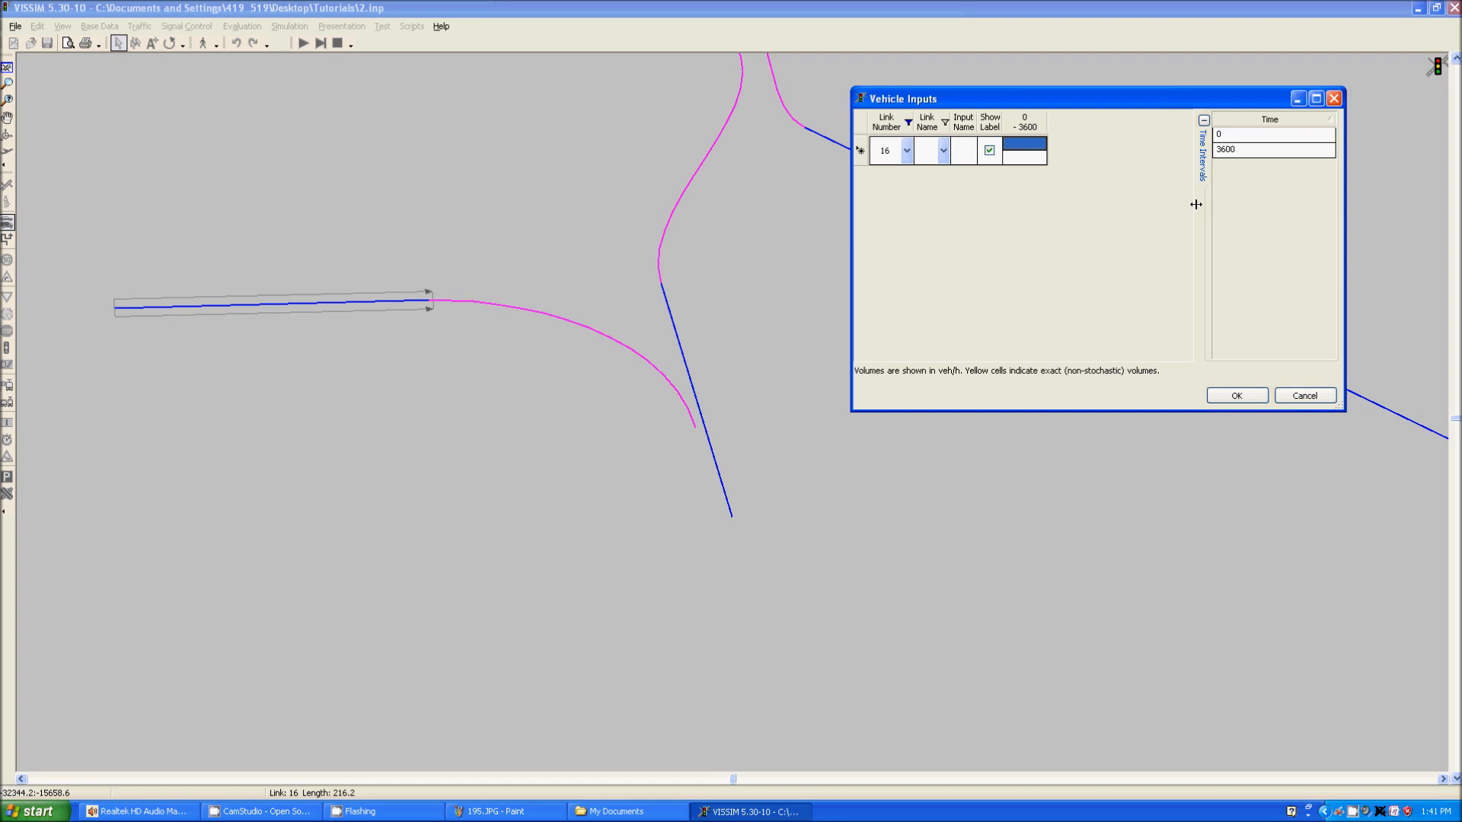
{"action": "type", "text": "1200"}
{"action": "left_click", "coordinate": [1231, 395]}
{"action": "left_click", "coordinate": [718, 452]}
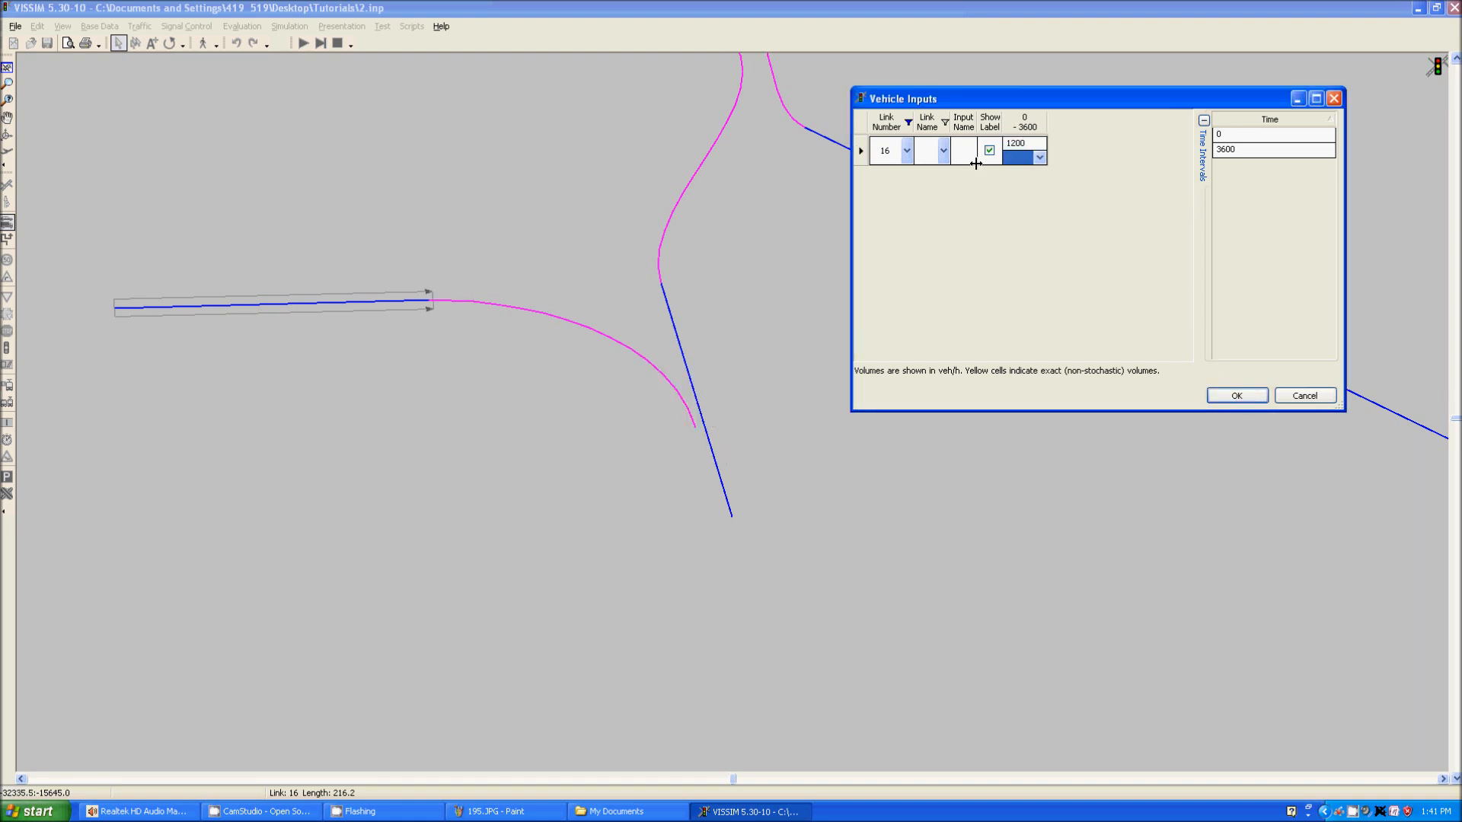
{"action": "left_click", "coordinate": [1039, 157]}
{"action": "left_click", "coordinate": [1029, 185]}
{"action": "left_click", "coordinate": [1236, 395]}
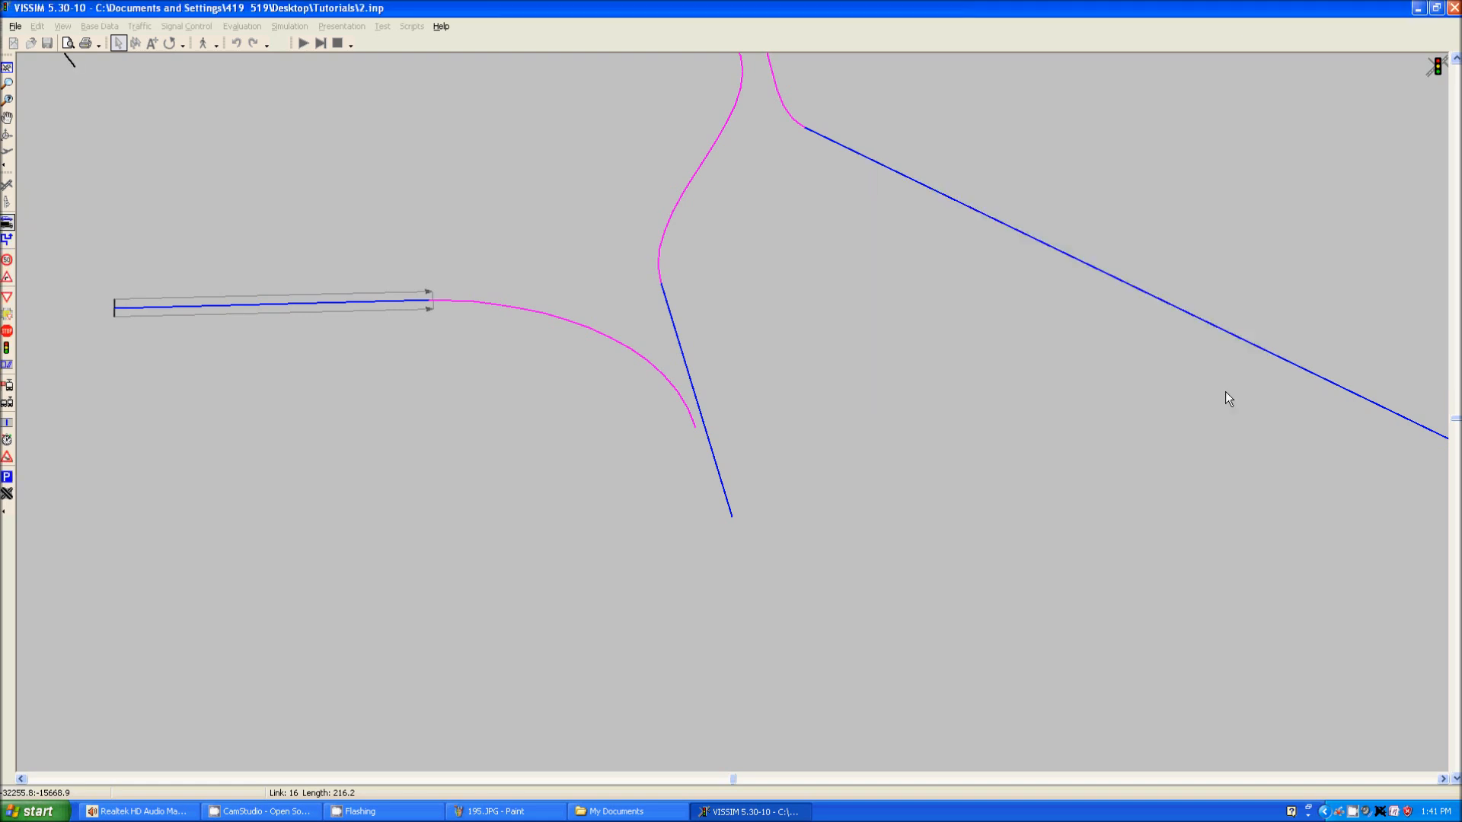
Lengthen link 3 by extending its downstream end well beyond the merge, along the same direction.
{"action": "scroll", "coordinate": [714, 437], "scroll_direction": "down", "scroll_amount": 2}
{"action": "scroll", "coordinate": [647, 453], "scroll_direction": "up", "scroll_amount": 2}
{"action": "left_click_drag", "start_coordinate": [751, 483], "coordinate": [632, 326]}
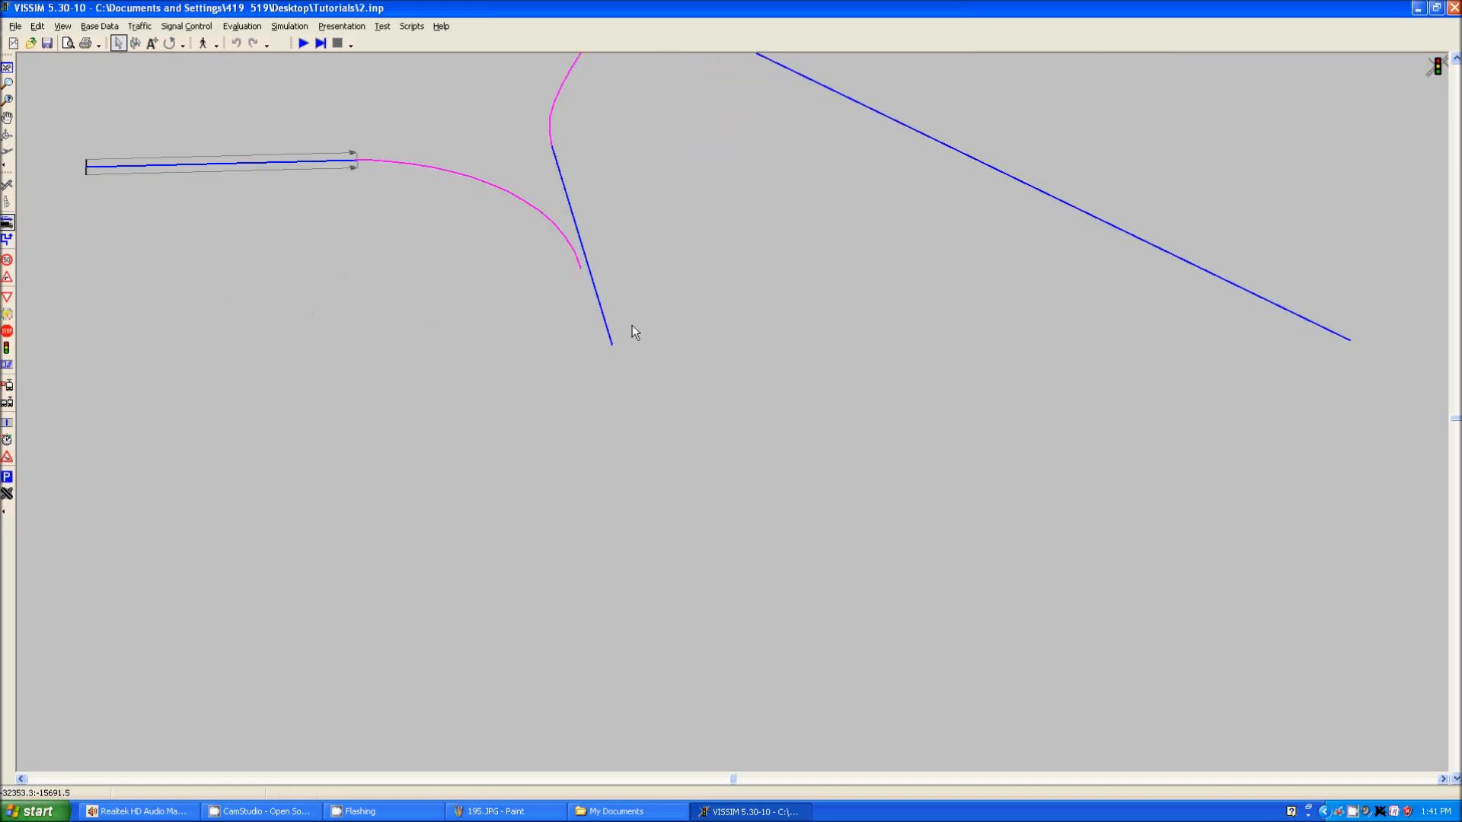
{"action": "left_click", "coordinate": [6, 185]}
{"action": "left_click", "coordinate": [593, 305]}
{"action": "left_click_drag", "start_coordinate": [629, 401], "coordinate": [594, 251]}
{"action": "left_click_drag", "start_coordinate": [575, 192], "coordinate": [691, 579]}
Place a desired speed decision about 7 ft from the start of link 16 and choose another desired speed for the Car class.
{"action": "left_click_drag", "start_coordinate": [358, 205], "coordinate": [560, 446]}
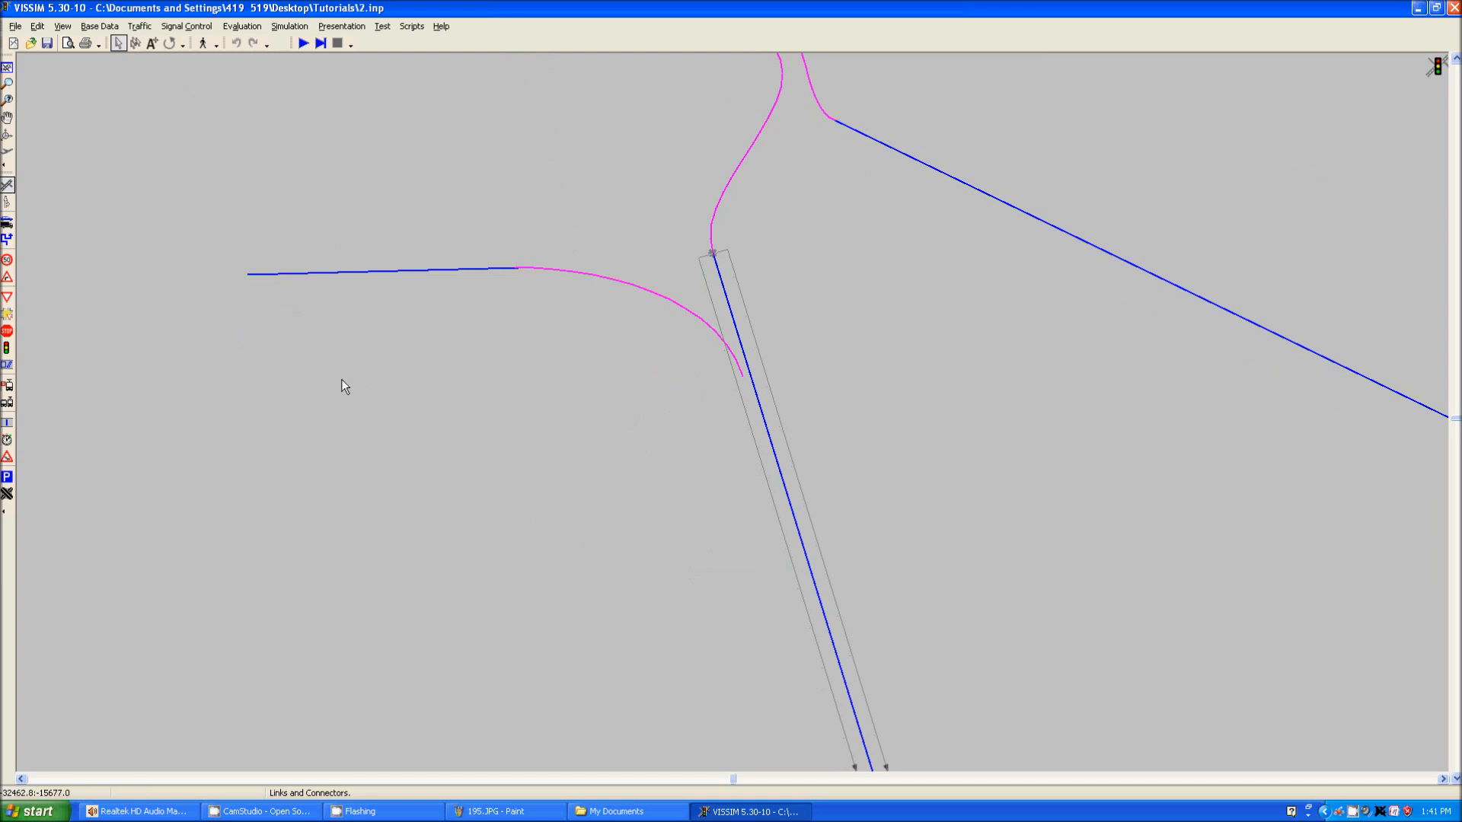
{"action": "left_click", "coordinate": [7, 259]}
{"action": "left_click", "coordinate": [289, 275]}
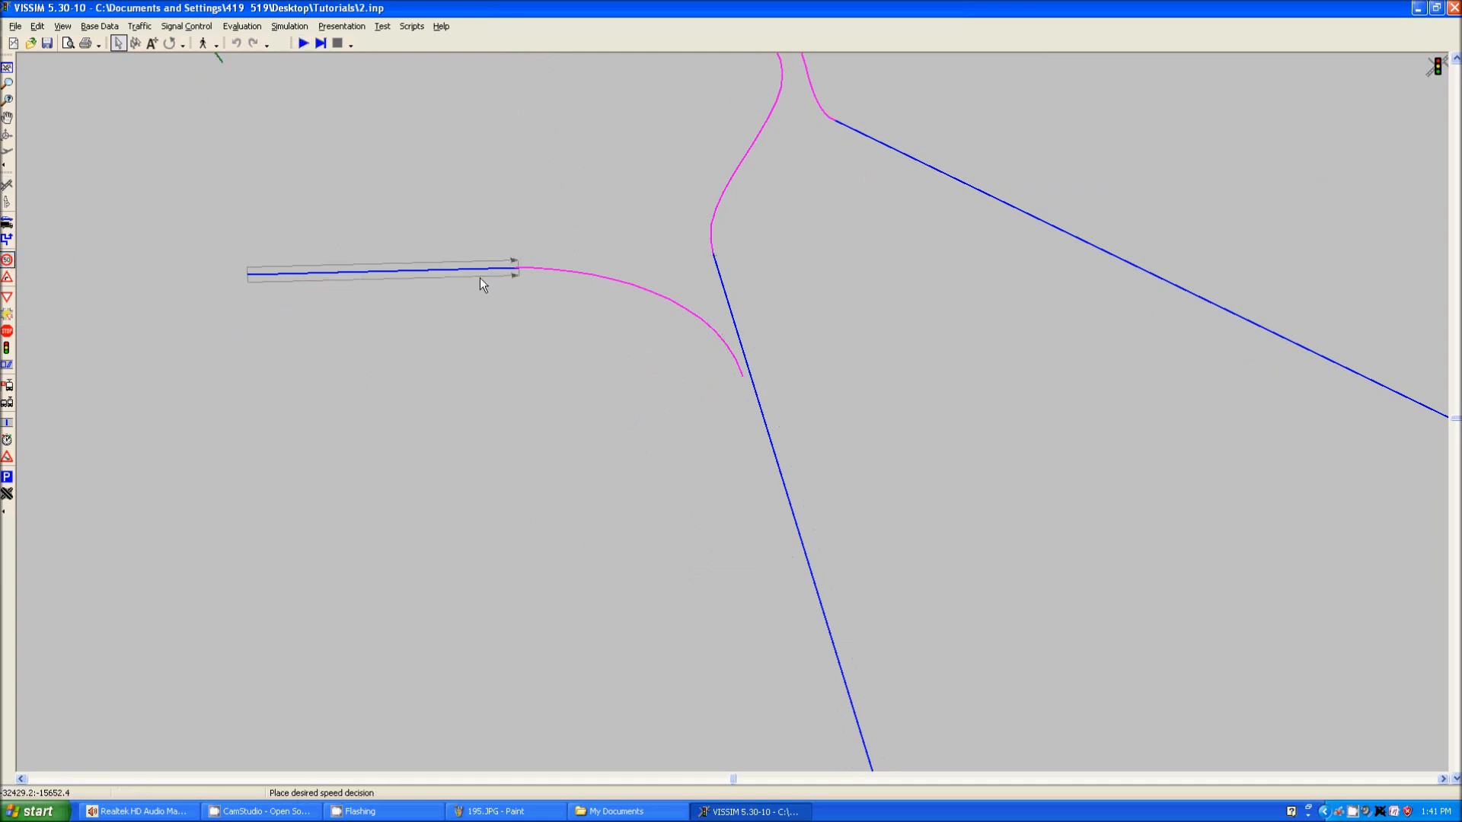
{"action": "right_click", "coordinate": [256, 274]}
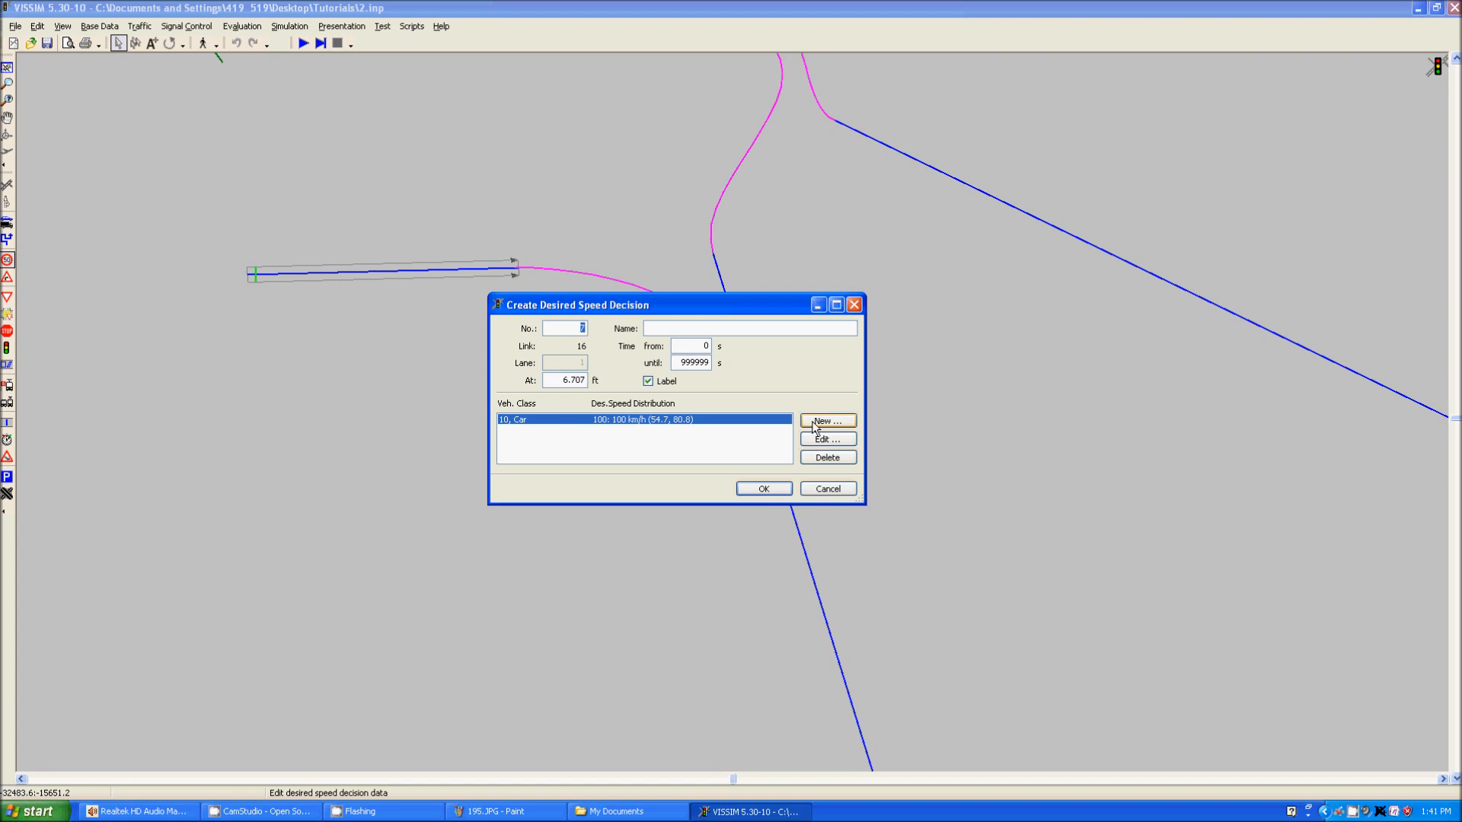
{"action": "double_click", "coordinate": [666, 418]}
{"action": "left_click", "coordinate": [739, 406]}
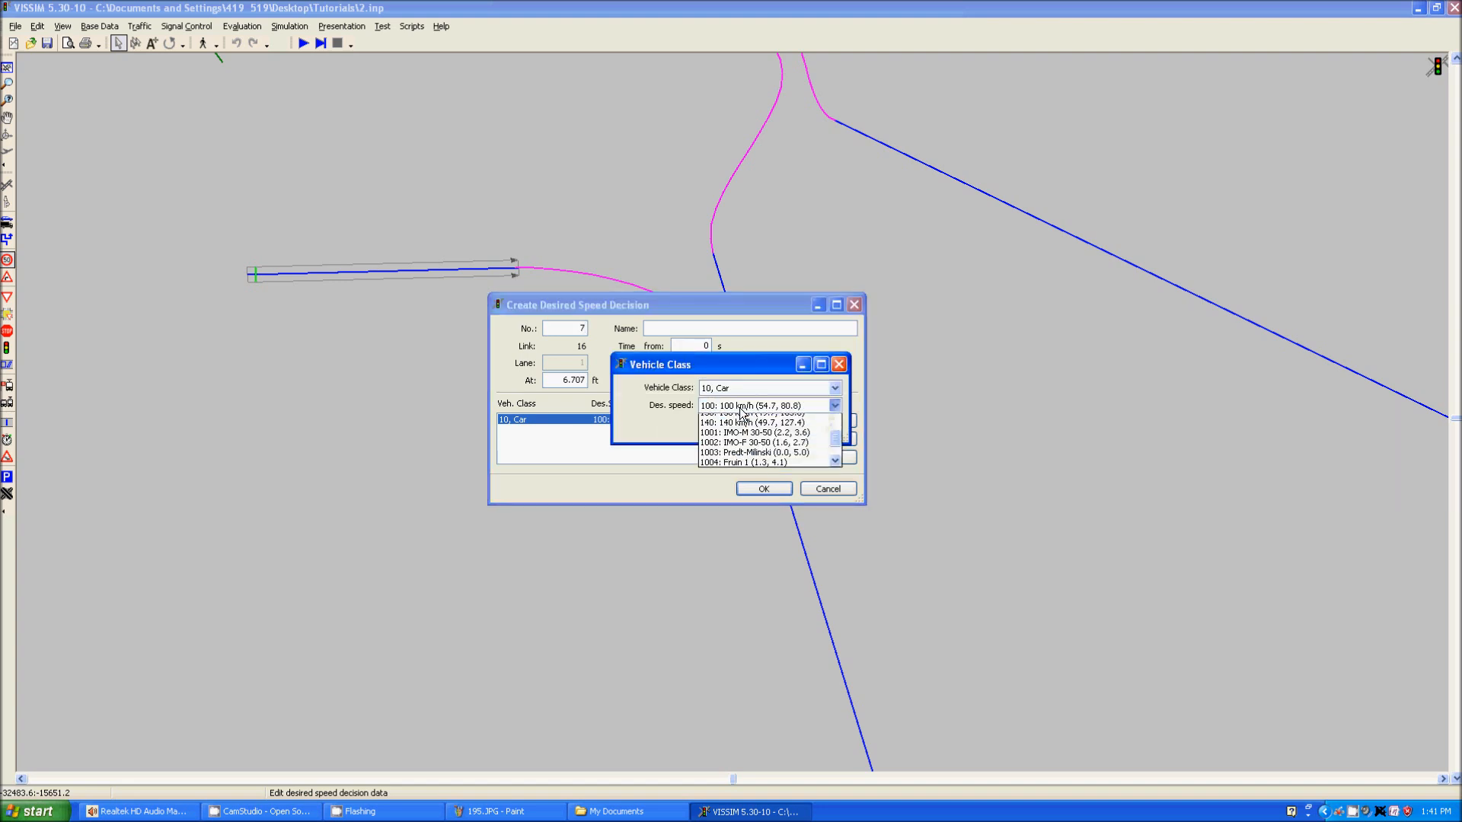
{"action": "left_click_drag", "start_coordinate": [836, 463], "coordinate": [837, 452]}
{"action": "left_click", "coordinate": [704, 429]}
{"action": "left_click", "coordinate": [746, 431]}
{"action": "left_click", "coordinate": [757, 495]}
Save the network changes and start the continuous simulation with the merge from link 16 in view.
{"action": "left_click_drag", "start_coordinate": [511, 467], "coordinate": [446, 496]}
{"action": "left_click_drag", "start_coordinate": [815, 432], "coordinate": [776, 347]}
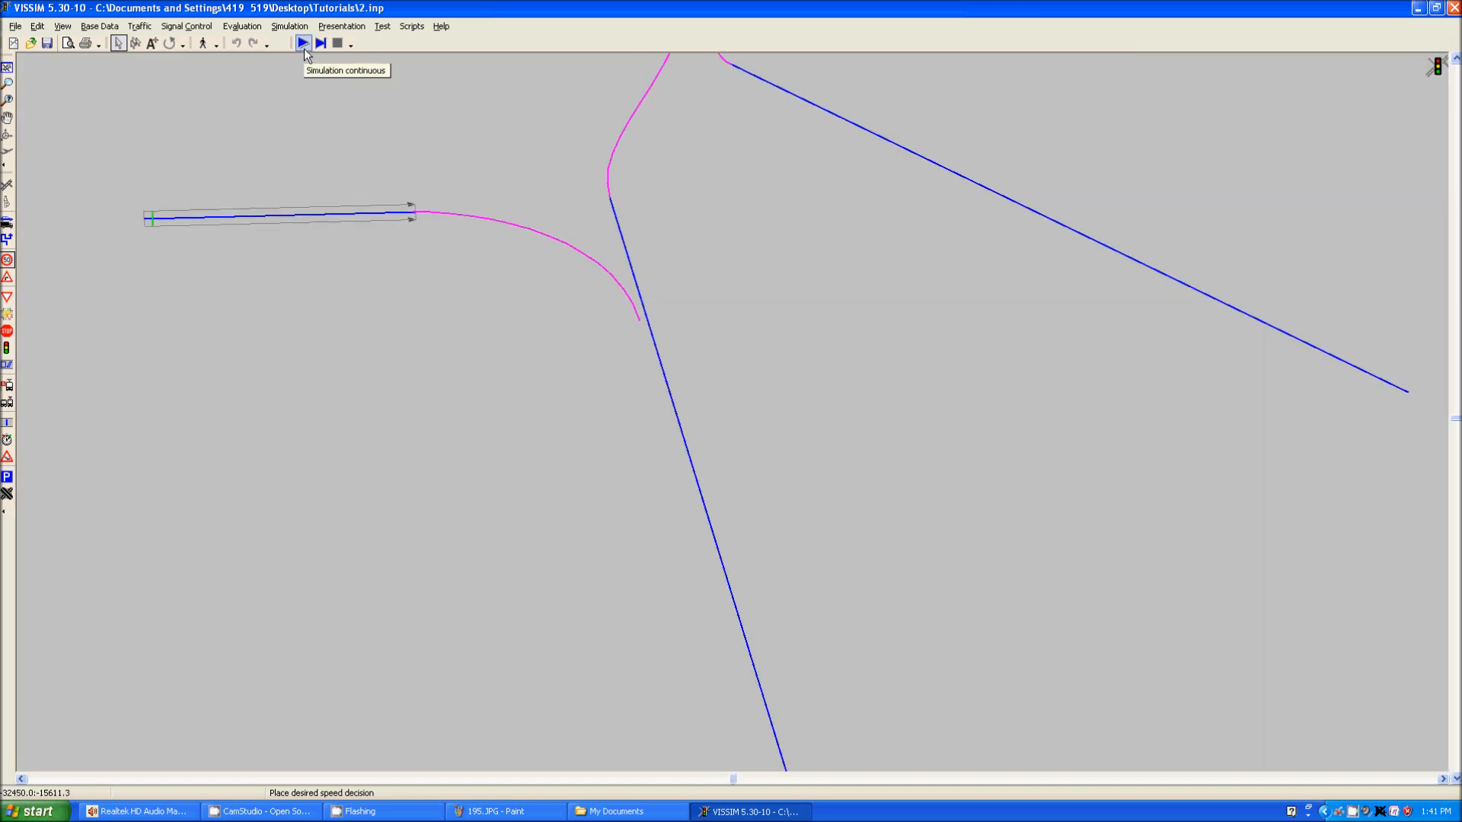
{"action": "left_click", "coordinate": [304, 48]}
{"action": "left_click", "coordinate": [693, 451]}
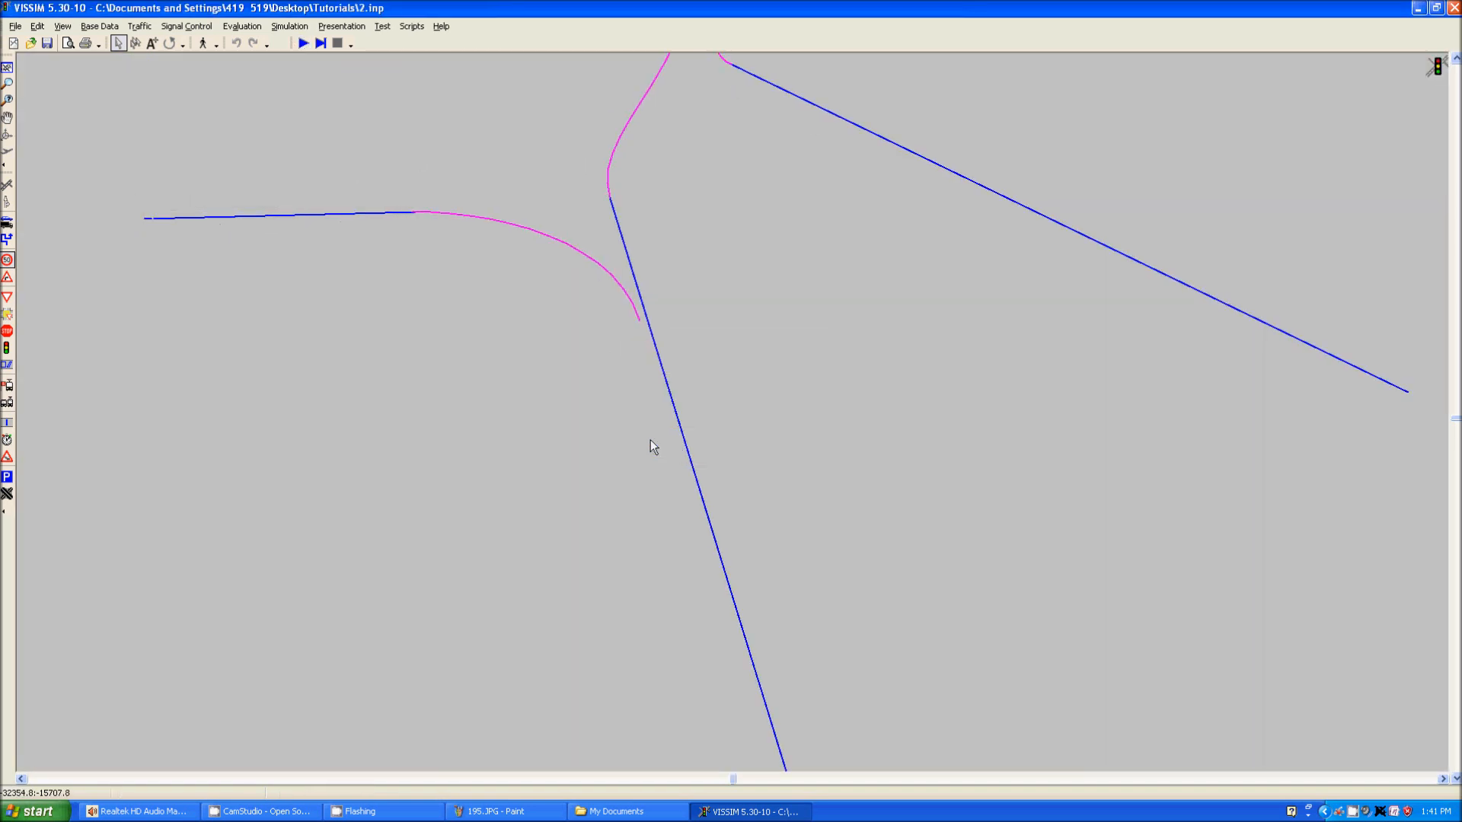
Watch the vehicles merging from link 16 in the running simulation in 2D and 3D, and stop the simulation.
{"action": "left_click_drag", "start_coordinate": [545, 357], "coordinate": [615, 431]}
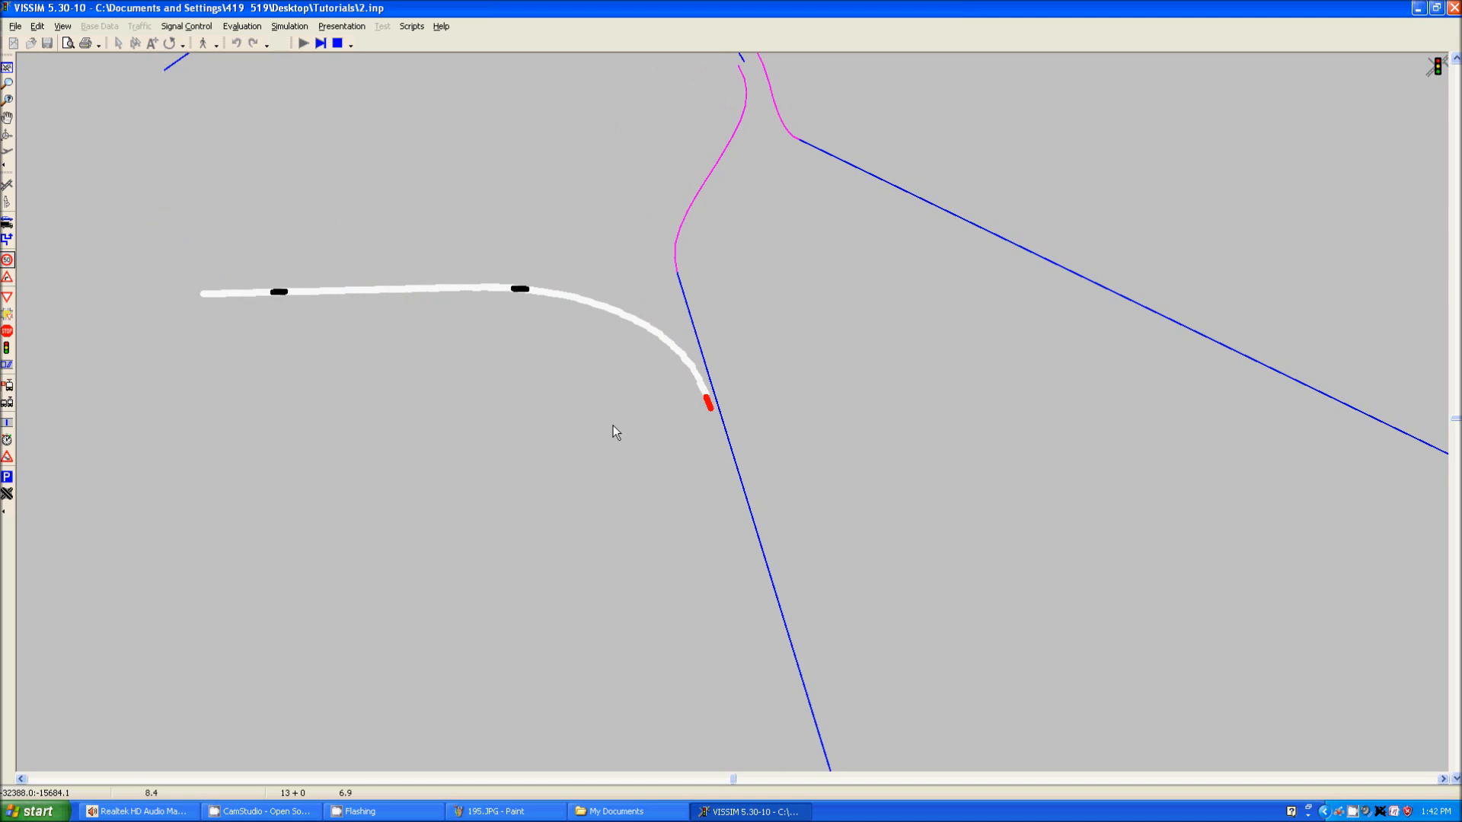
{"action": "mouse_move", "coordinate": [613, 427]}
{"action": "left_mouse_down"}
{"action": "mouse_move", "coordinate": [592, 466]}
{"action": "mouse_move", "coordinate": [592, 409]}
{"action": "left_mouse_up"}
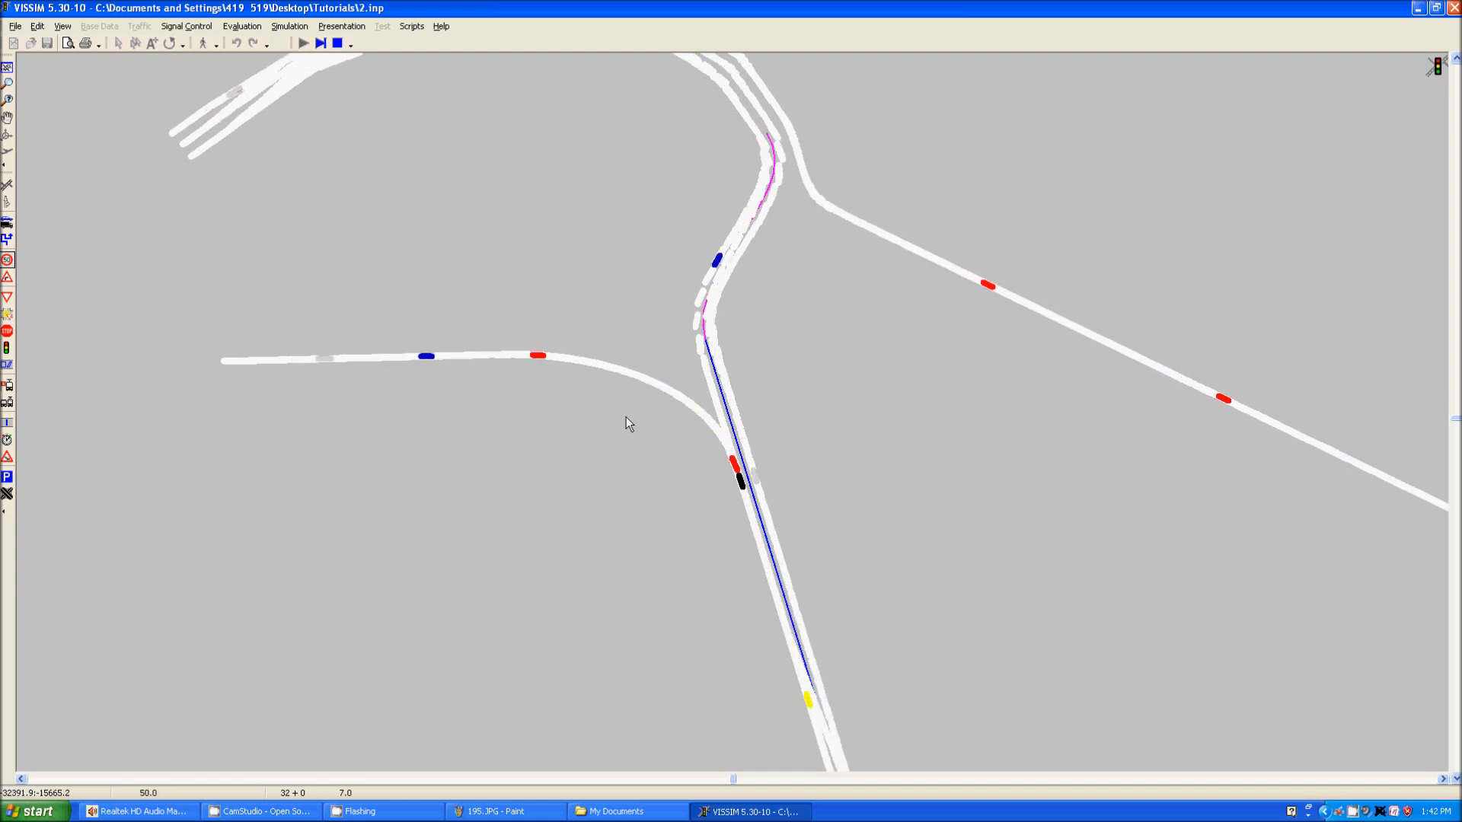
{"action": "key", "text": "ctrl+d"}
{"action": "left_click_drag", "start_coordinate": [472, 431], "coordinate": [340, 365]}
{"action": "scroll", "coordinate": [842, 429], "scroll_direction": "up", "scroll_amount": 6}
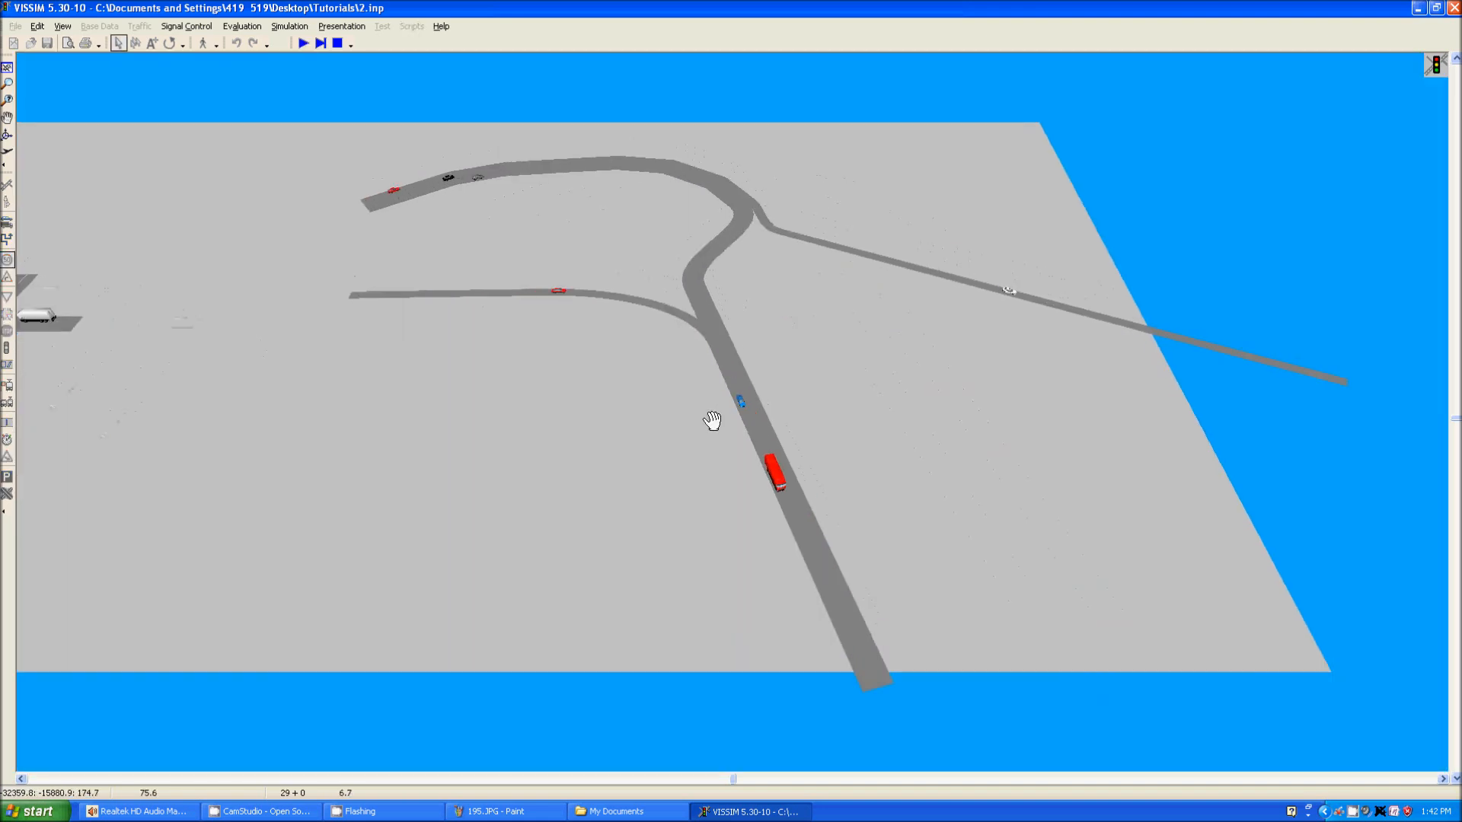
{"action": "scroll", "coordinate": [707, 317], "scroll_direction": "up", "scroll_amount": 3}
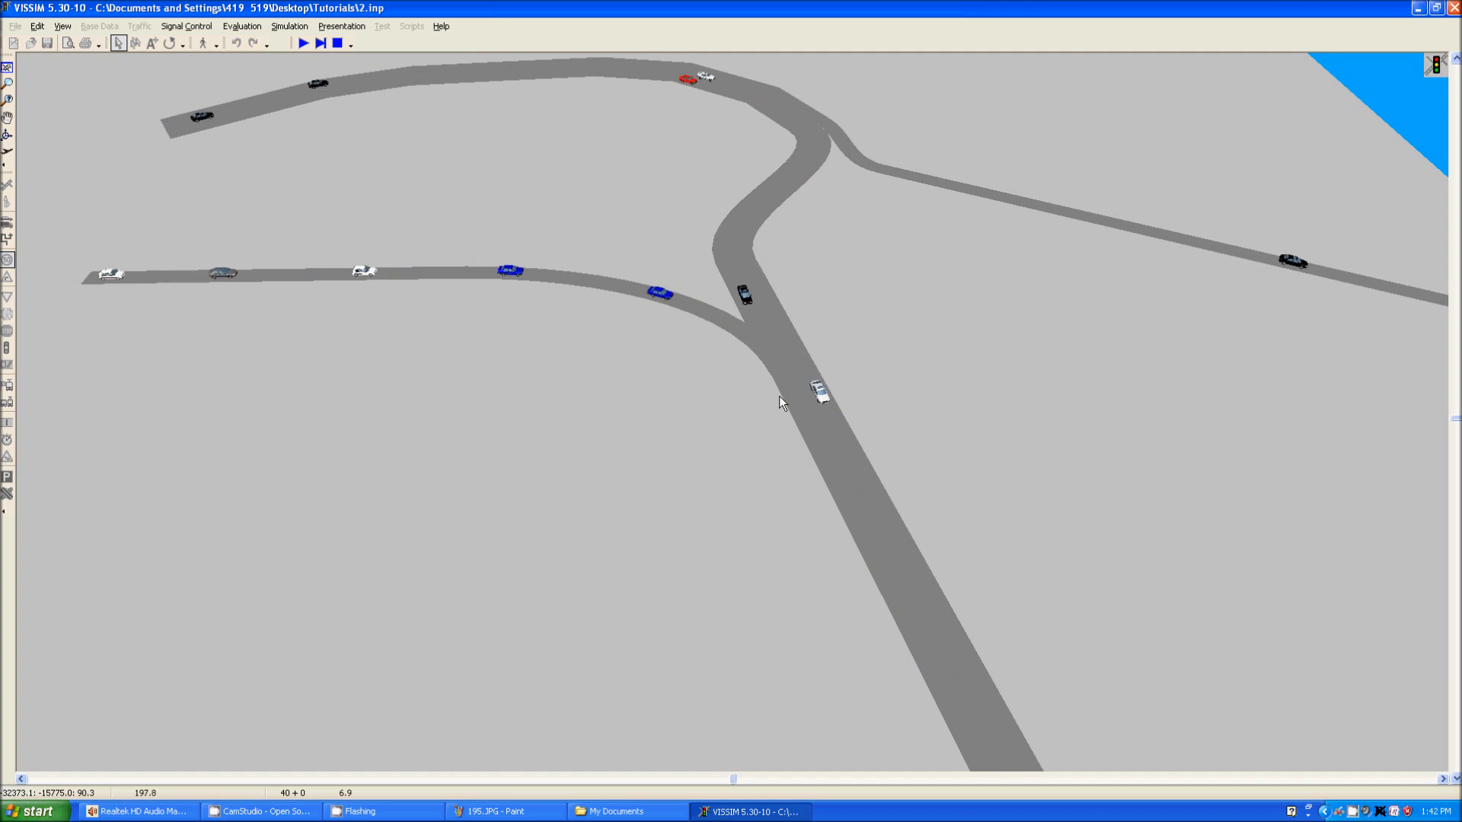
{"action": "left_click", "coordinate": [337, 43]}
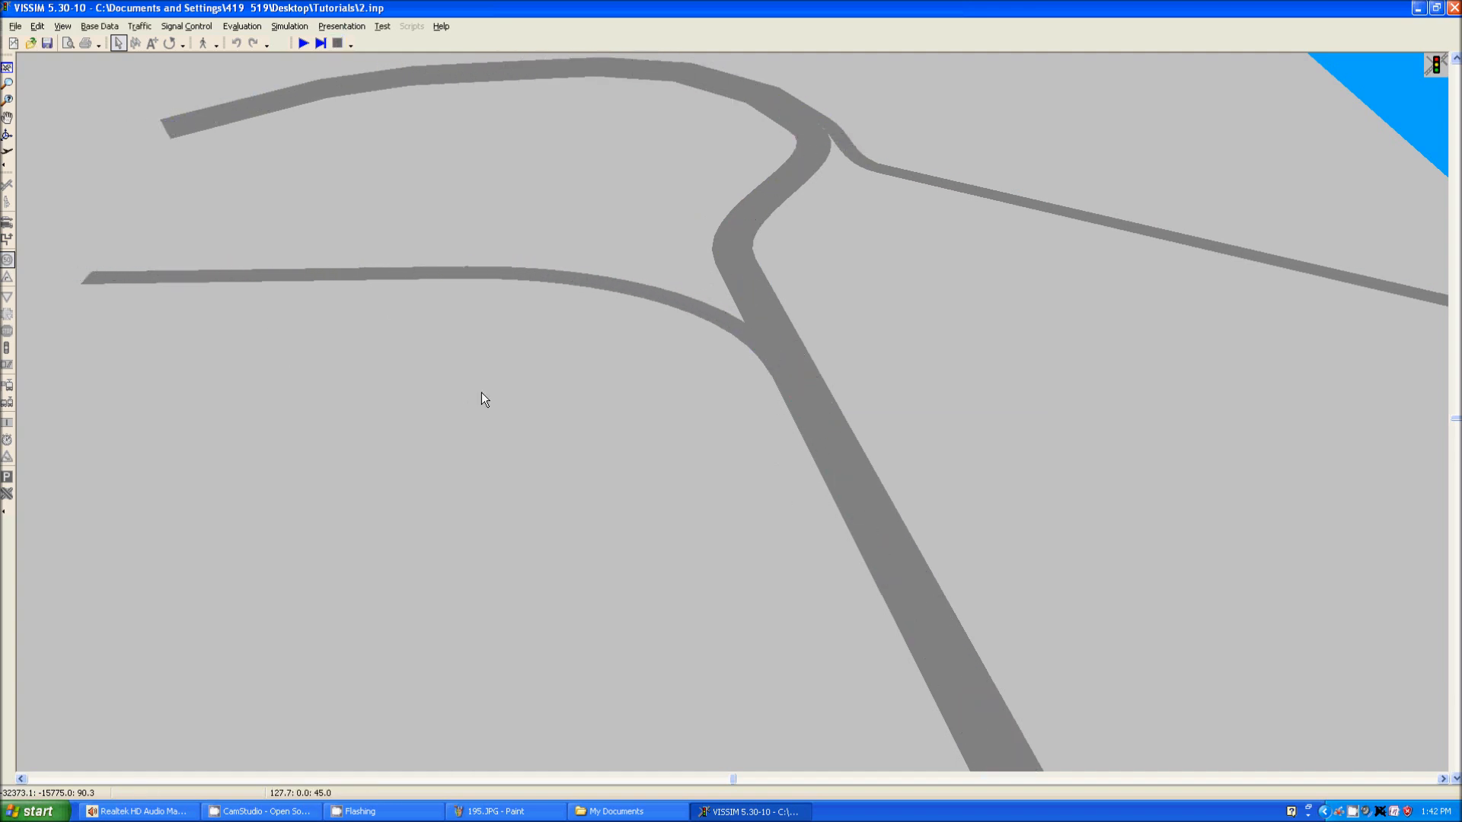
Create a priority rule with its stop line on connector 10018 at about 161 ft and its conflict marker on link 3, lane 1, at about 93 ft.
{"action": "key", "text": "ctrl+d"}
{"action": "left_click_drag", "start_coordinate": [606, 559], "coordinate": [541, 461]}
{"action": "scroll", "coordinate": [571, 446], "scroll_direction": "up", "scroll_amount": 3}
{"action": "left_click_drag", "start_coordinate": [423, 359], "coordinate": [486, 428]}
{"action": "left_click", "coordinate": [7, 296]}
{"action": "left_click_drag", "start_coordinate": [564, 364], "coordinate": [582, 387]}
{"action": "scroll", "coordinate": [509, 358], "scroll_direction": "up", "scroll_amount": 2}
{"action": "left_click", "coordinate": [541, 305]}
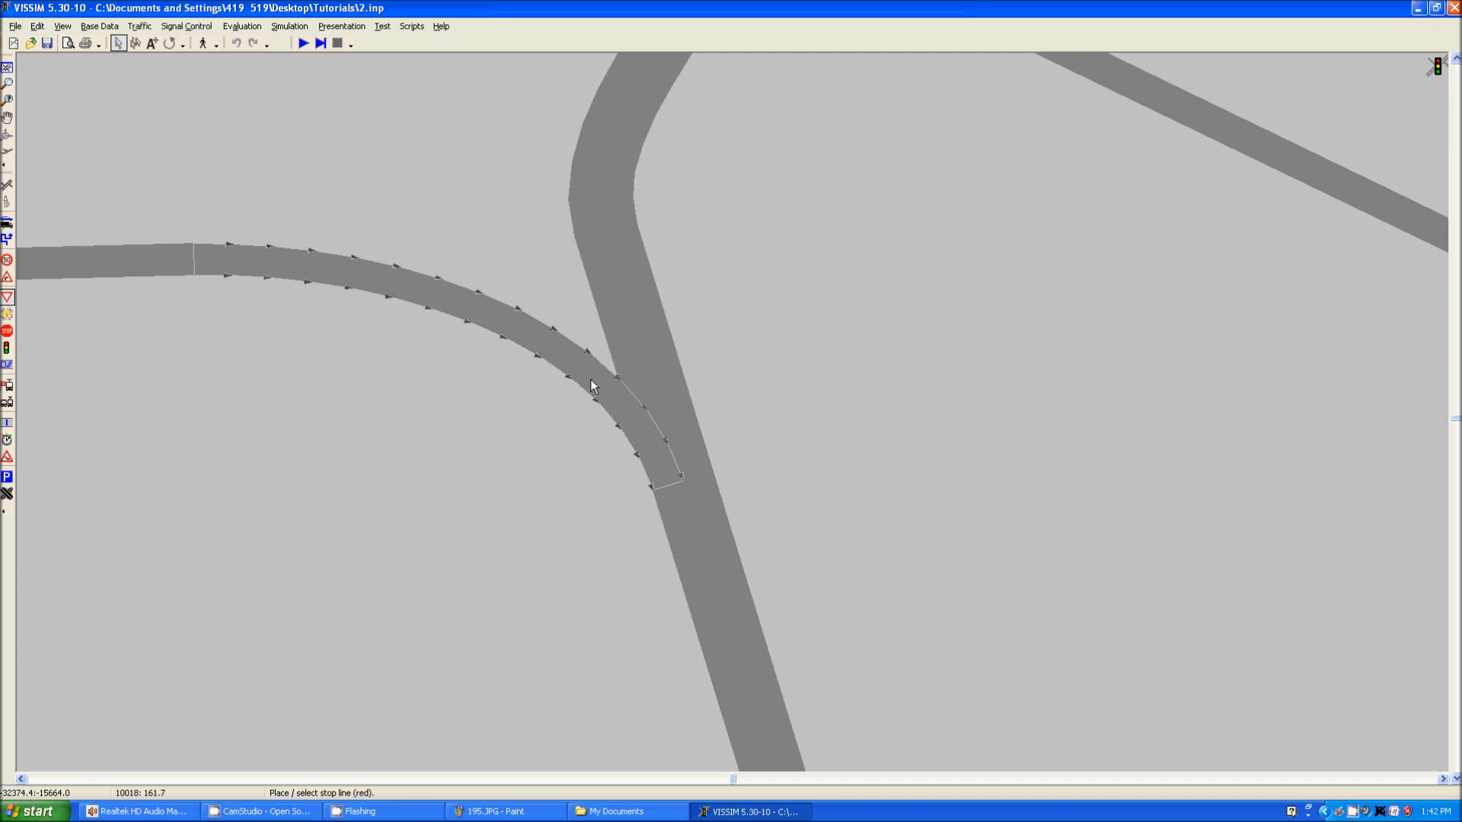
{"action": "left_click", "coordinate": [590, 379]}
{"action": "left_click", "coordinate": [615, 340]}
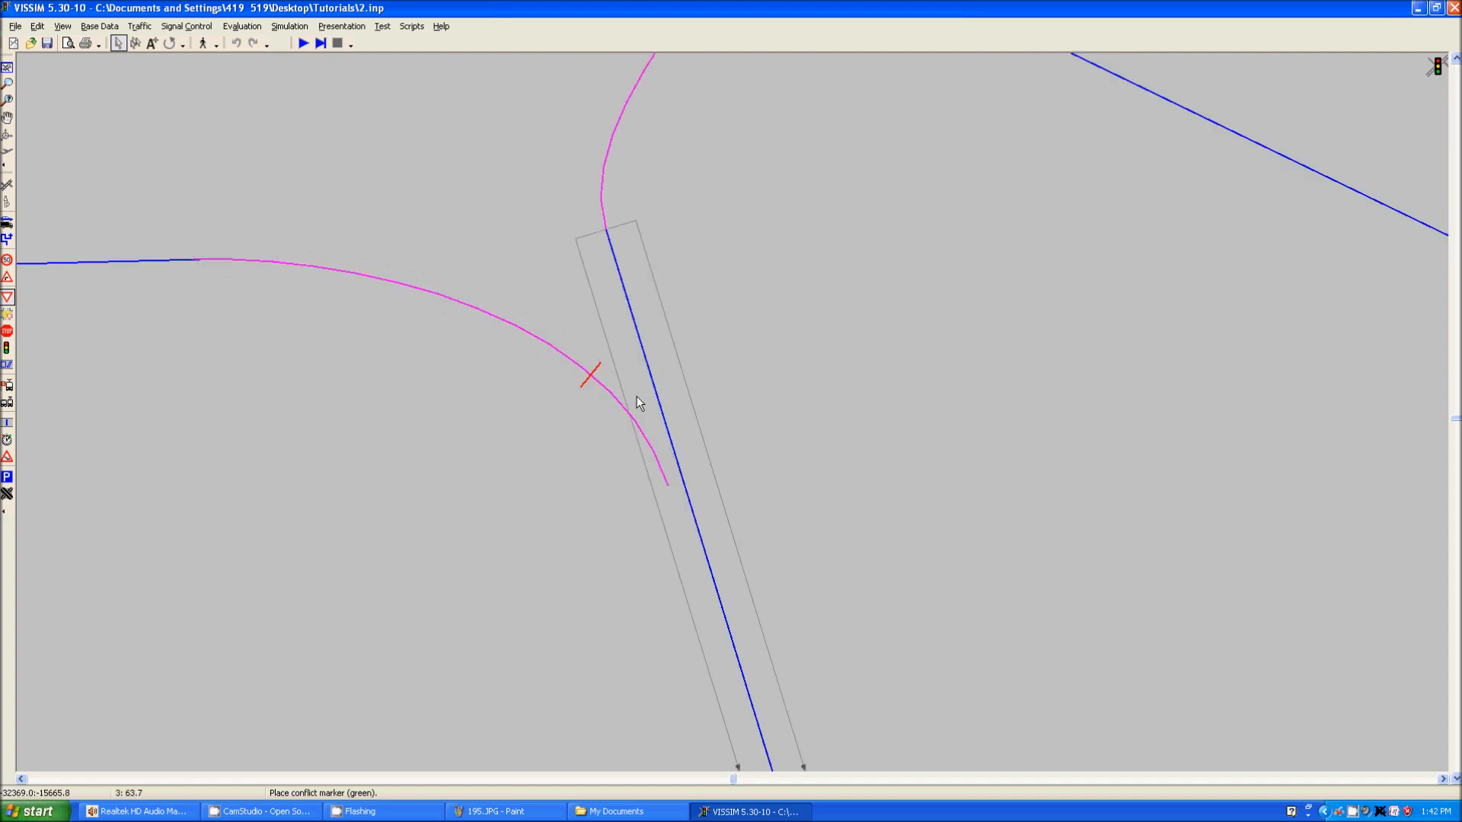
{"action": "right_click", "coordinate": [670, 473]}
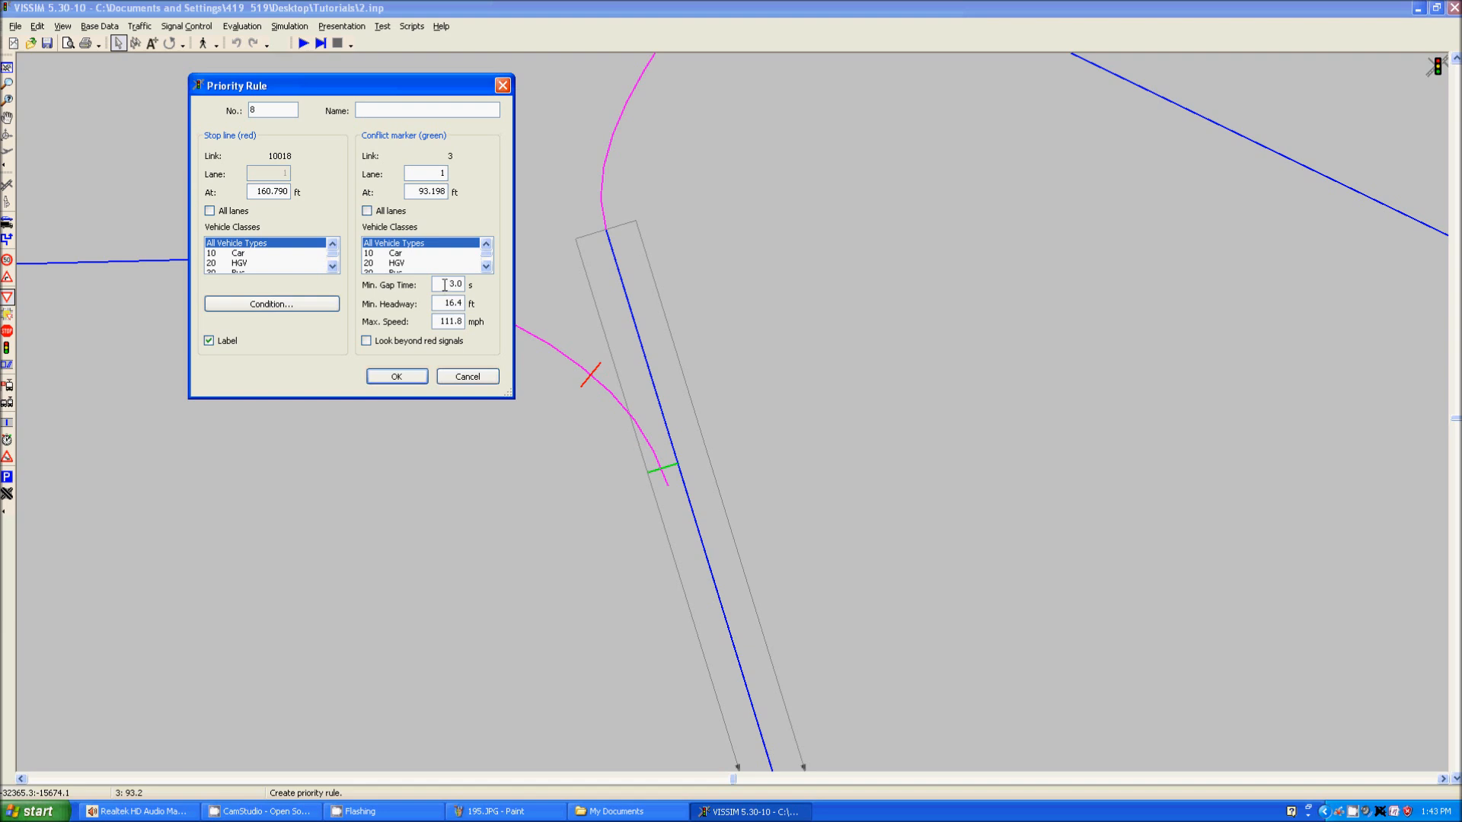
Set the new priority rule's minimum gap time to 90 s and accept the rule.
{"action": "left_click_drag", "start_coordinate": [445, 284], "coordinate": [480, 285]}
{"action": "type", "text": "90"}
{"action": "left_click", "coordinate": [403, 377]}
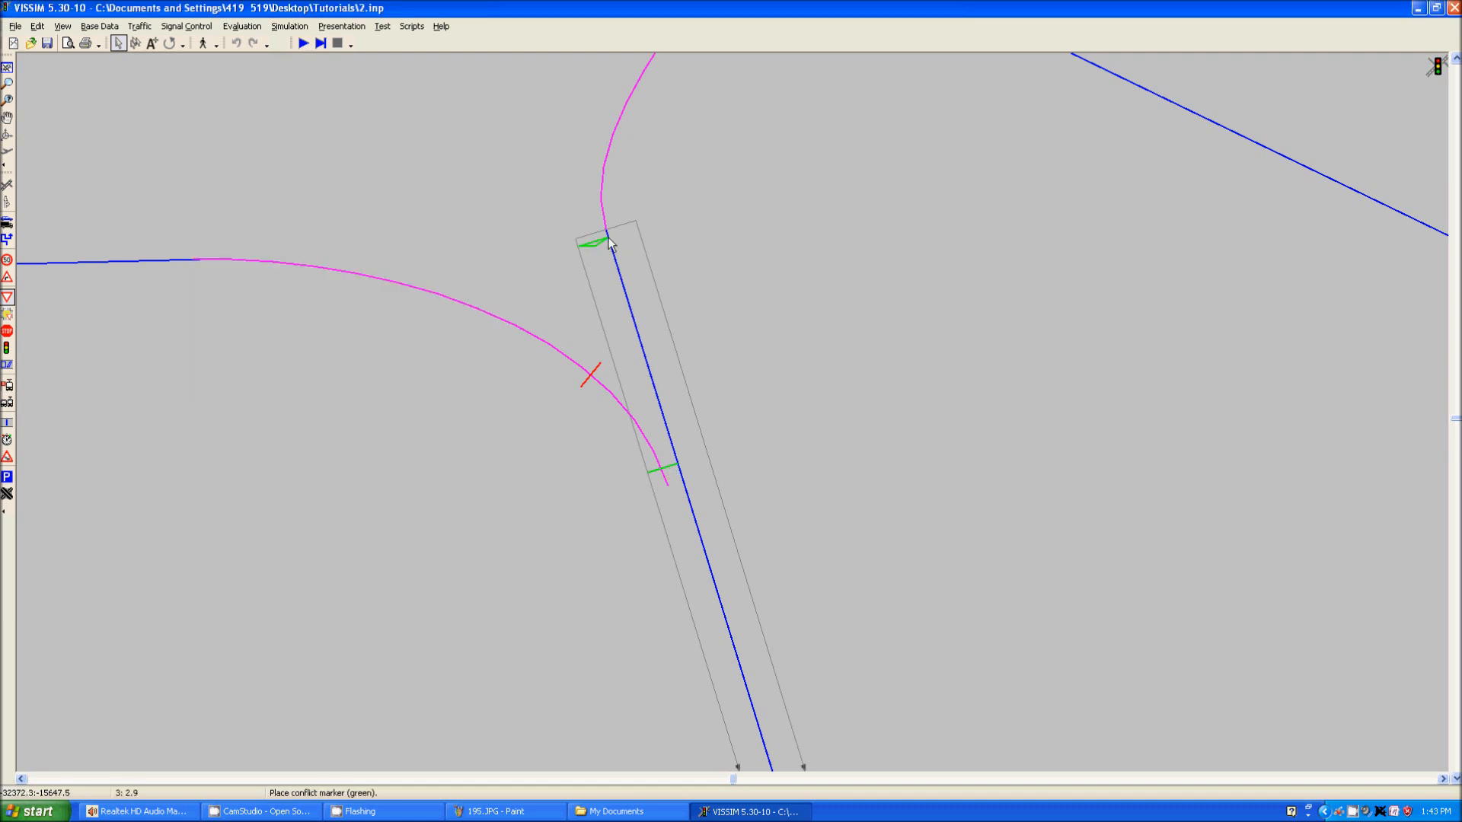
Set the vehicle input volume on link 1 to 3000 veh/h for the 0-3600 s interval.
{"action": "scroll", "coordinate": [373, 228], "scroll_direction": "down", "scroll_amount": 5}
{"action": "left_click", "coordinate": [7, 222]}
{"action": "left_click", "coordinate": [196, 277]}
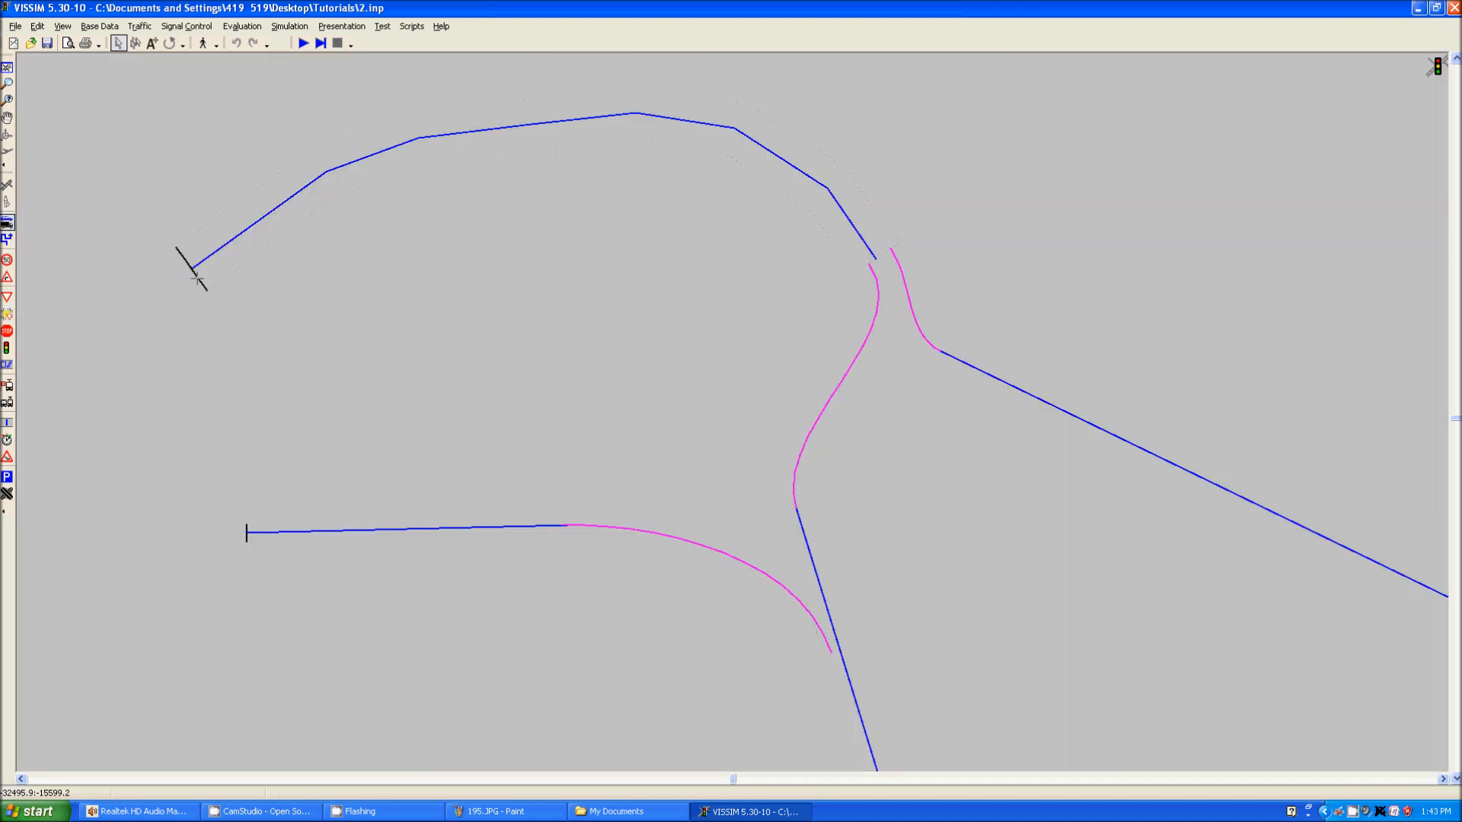
{"action": "double_click", "coordinate": [213, 279]}
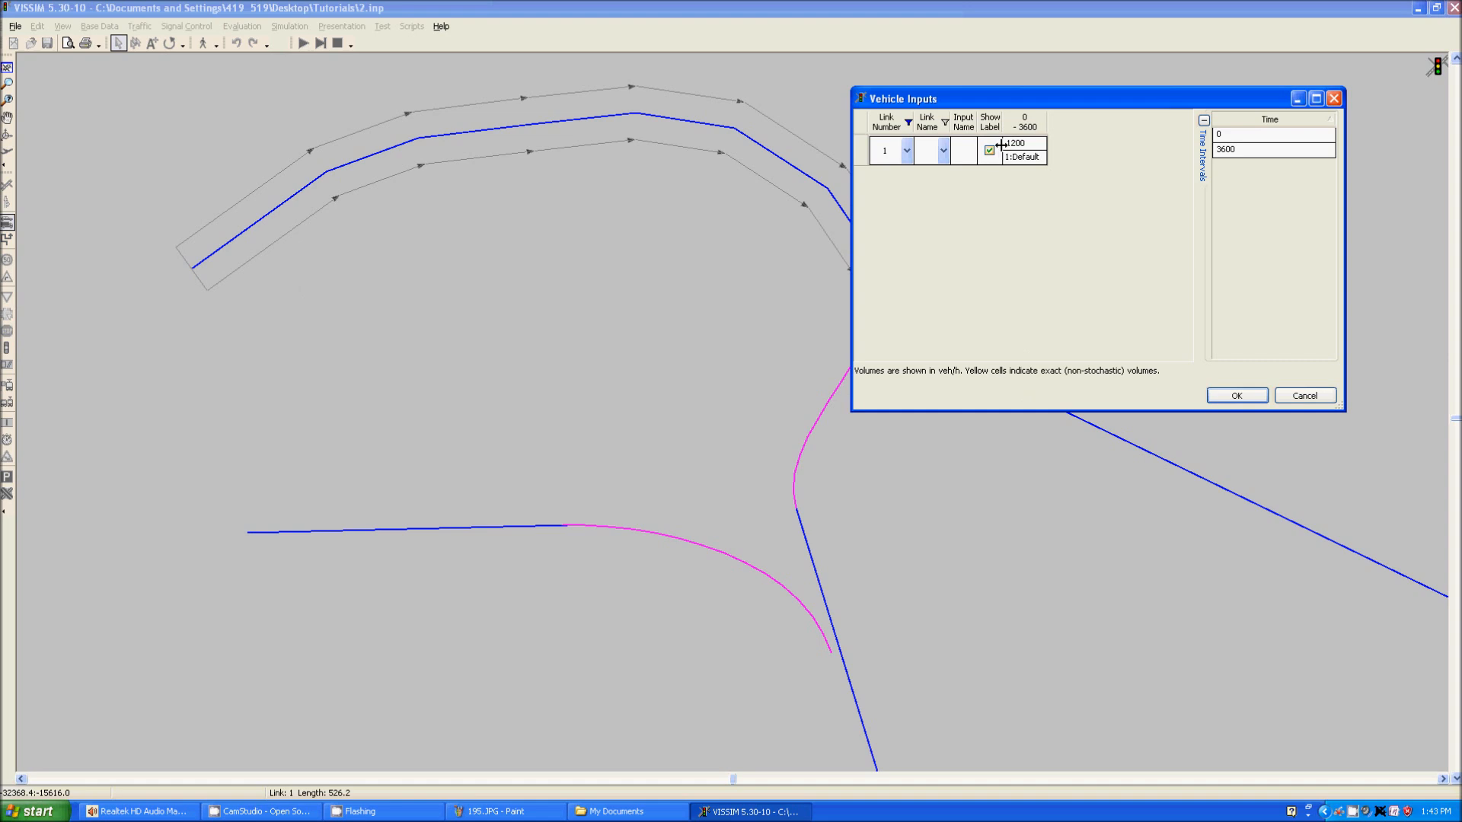
{"action": "left_click", "coordinate": [1013, 143]}
{"action": "type", "text": "3000"}
{"action": "left_click", "coordinate": [1236, 395]}
{"action": "scroll", "coordinate": [811, 346], "scroll_direction": "up", "scroll_amount": 3}
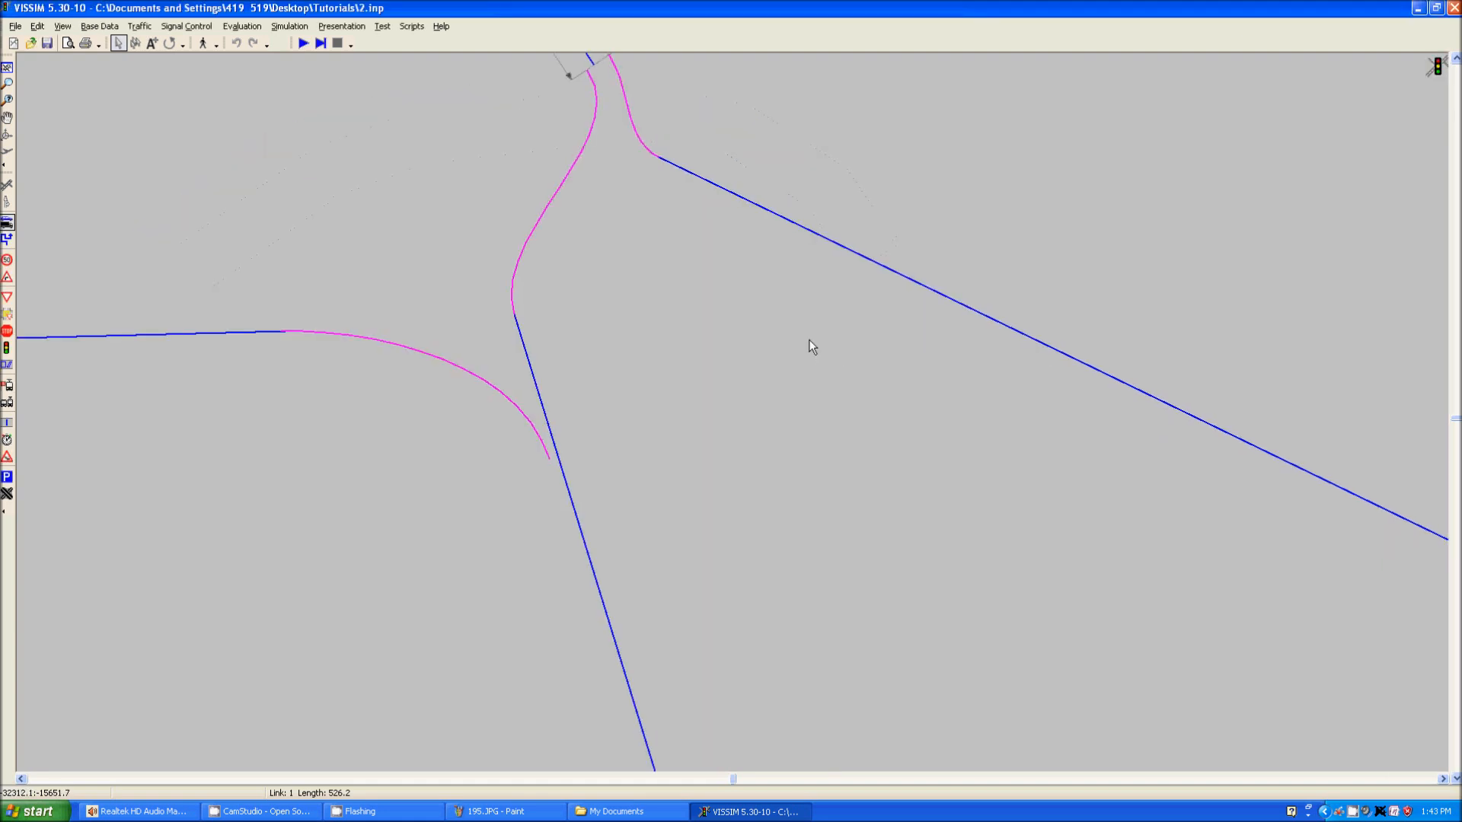
Save the network changes, run the simulation to check merging under the priority rule in 2D and 3D, and stop it.
{"action": "left_click", "coordinate": [301, 46]}
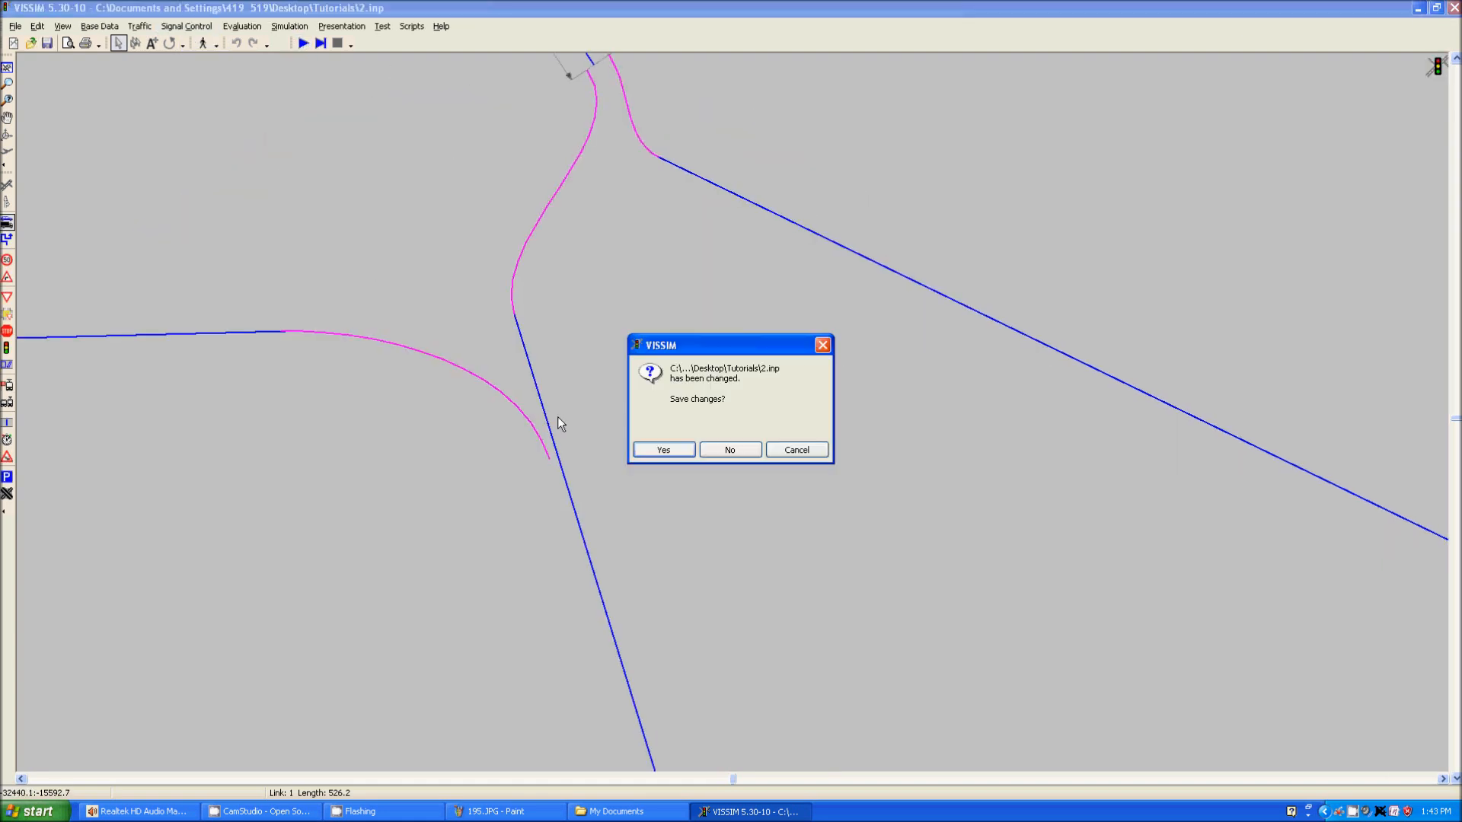
{"action": "left_click", "coordinate": [663, 449]}
{"action": "left_click_drag", "start_coordinate": [404, 259], "coordinate": [524, 211]}
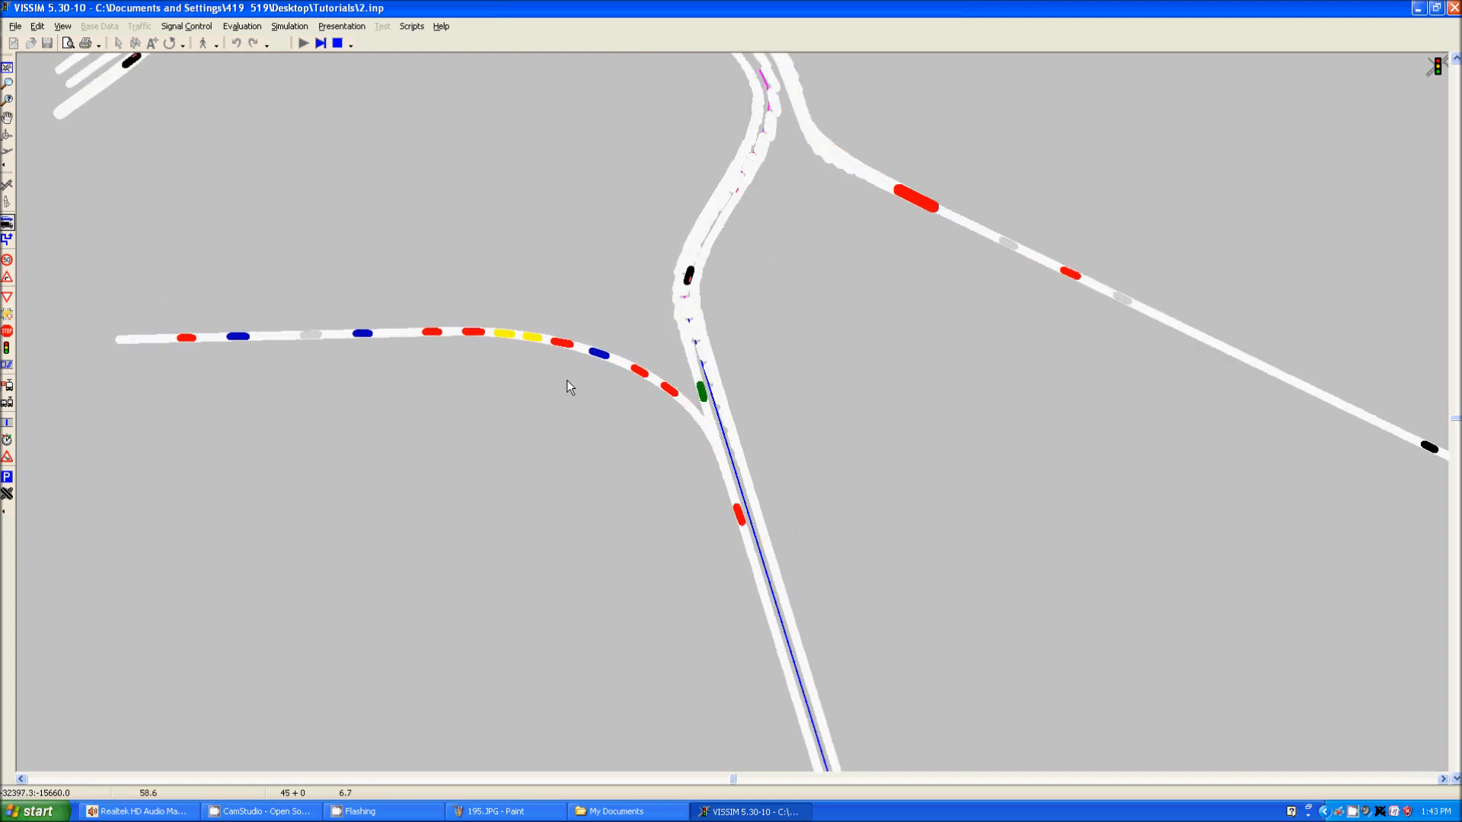
{"action": "key", "text": "ctrl+d"}
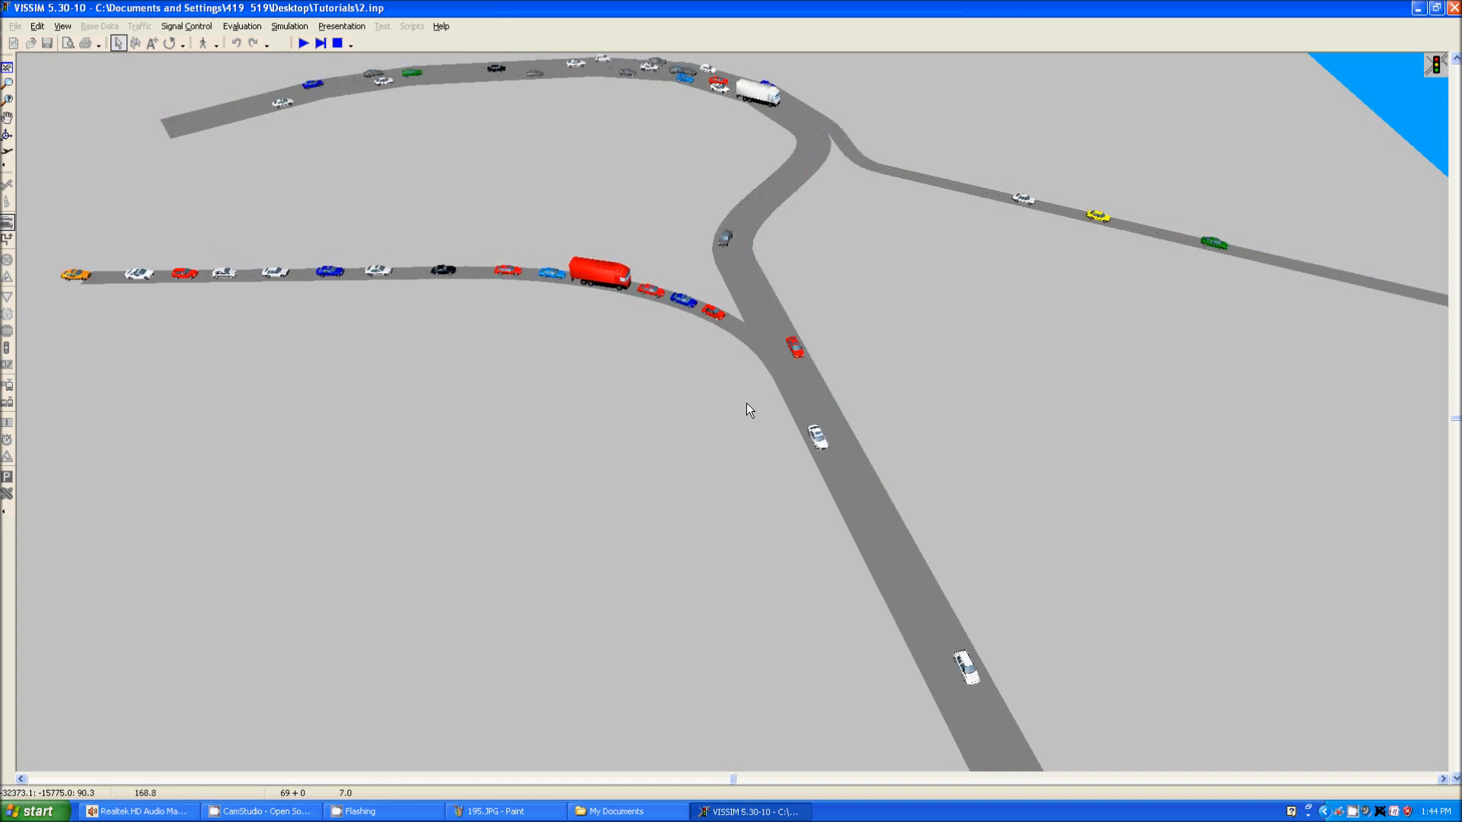
{"action": "key", "text": "ctrl+d"}
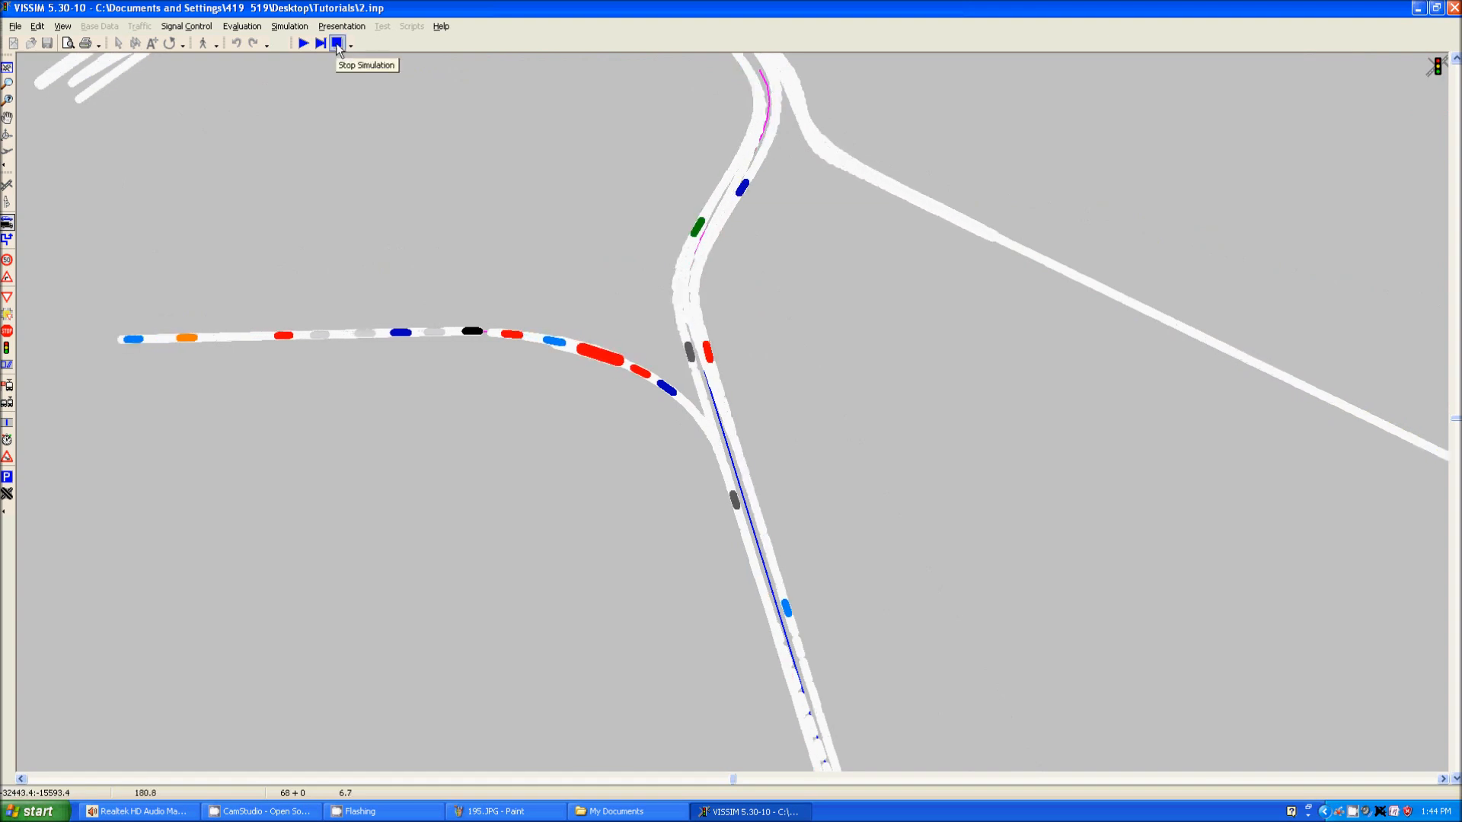
{"action": "left_click", "coordinate": [337, 43]}
Delete the priority rule between connector 10018 and link 3 completely.
{"action": "left_click", "coordinate": [7, 297]}
{"action": "scroll", "coordinate": [564, 408], "scroll_direction": "up", "scroll_amount": 3}
{"action": "left_click", "coordinate": [651, 420]}
{"action": "right_click", "coordinate": [653, 420]}
{"action": "left_click_drag", "start_coordinate": [655, 427], "coordinate": [587, 490]}
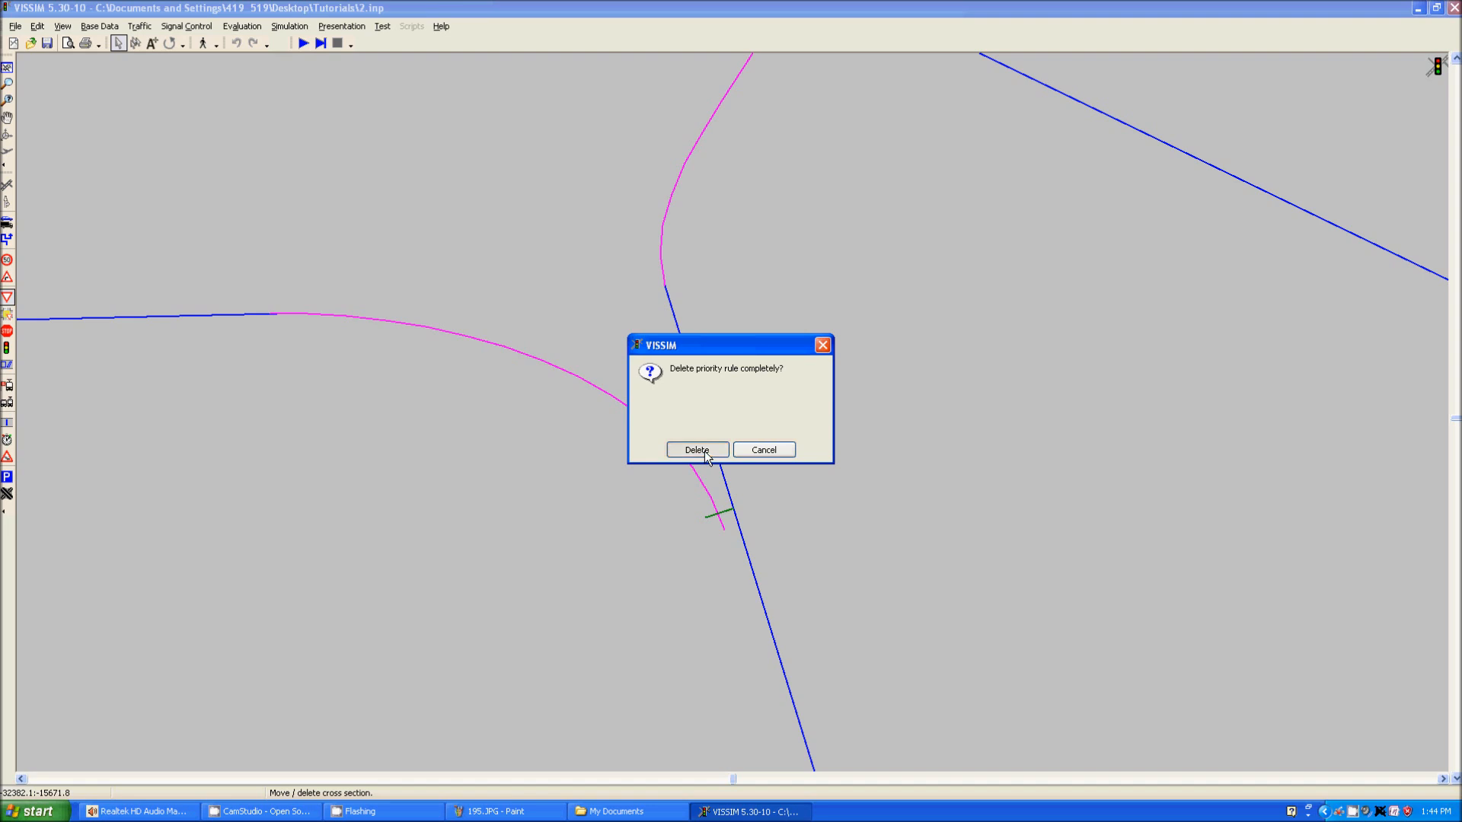
{"action": "left_click", "coordinate": [705, 451]}
Activate the conflict area between link 3 and connector 10018, cycle its priority options, and make connector 10018 yield to link 3.
{"action": "left_click", "coordinate": [7, 315]}
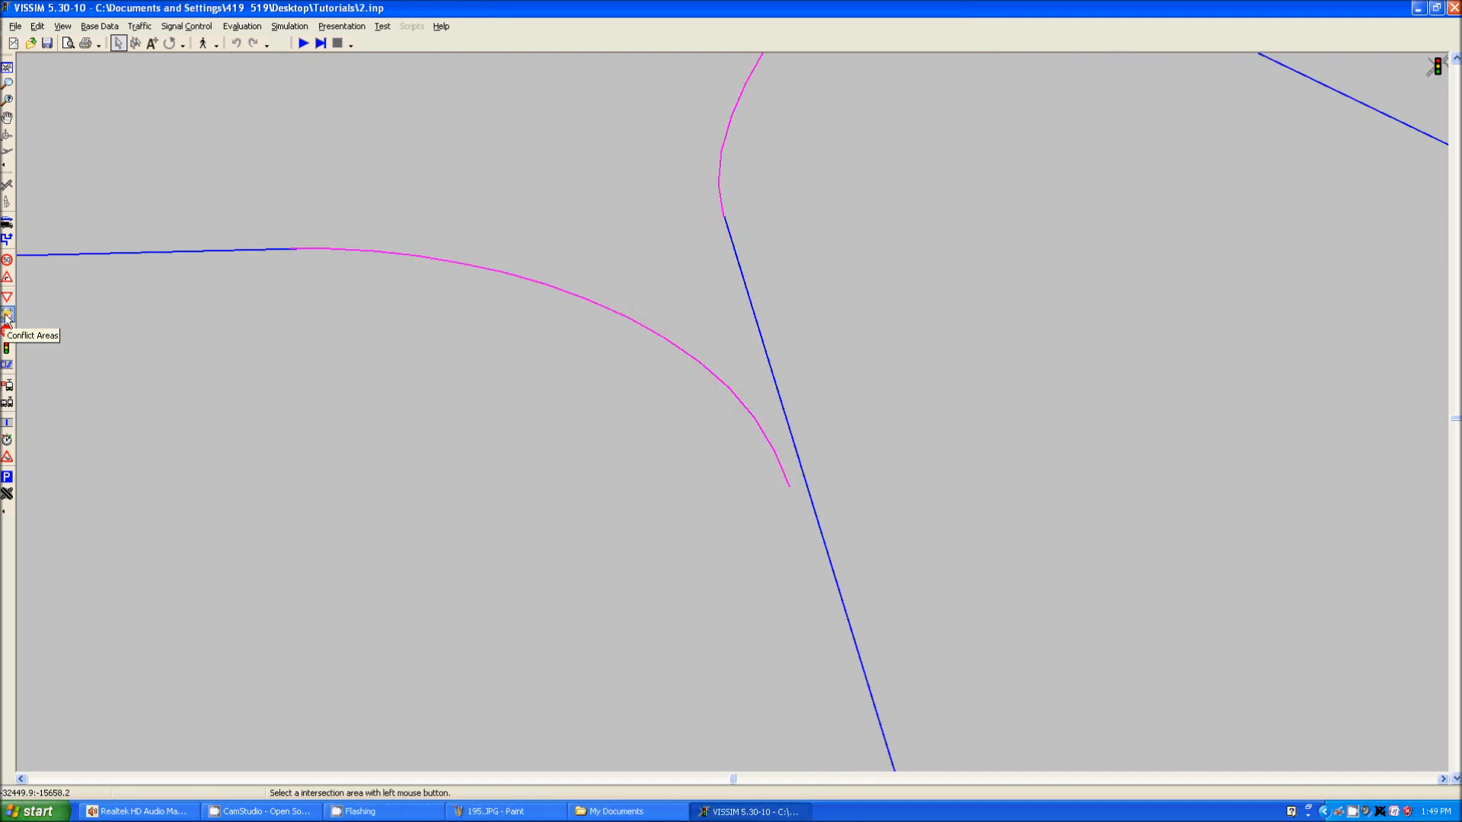
{"action": "left_click", "coordinate": [792, 482]}
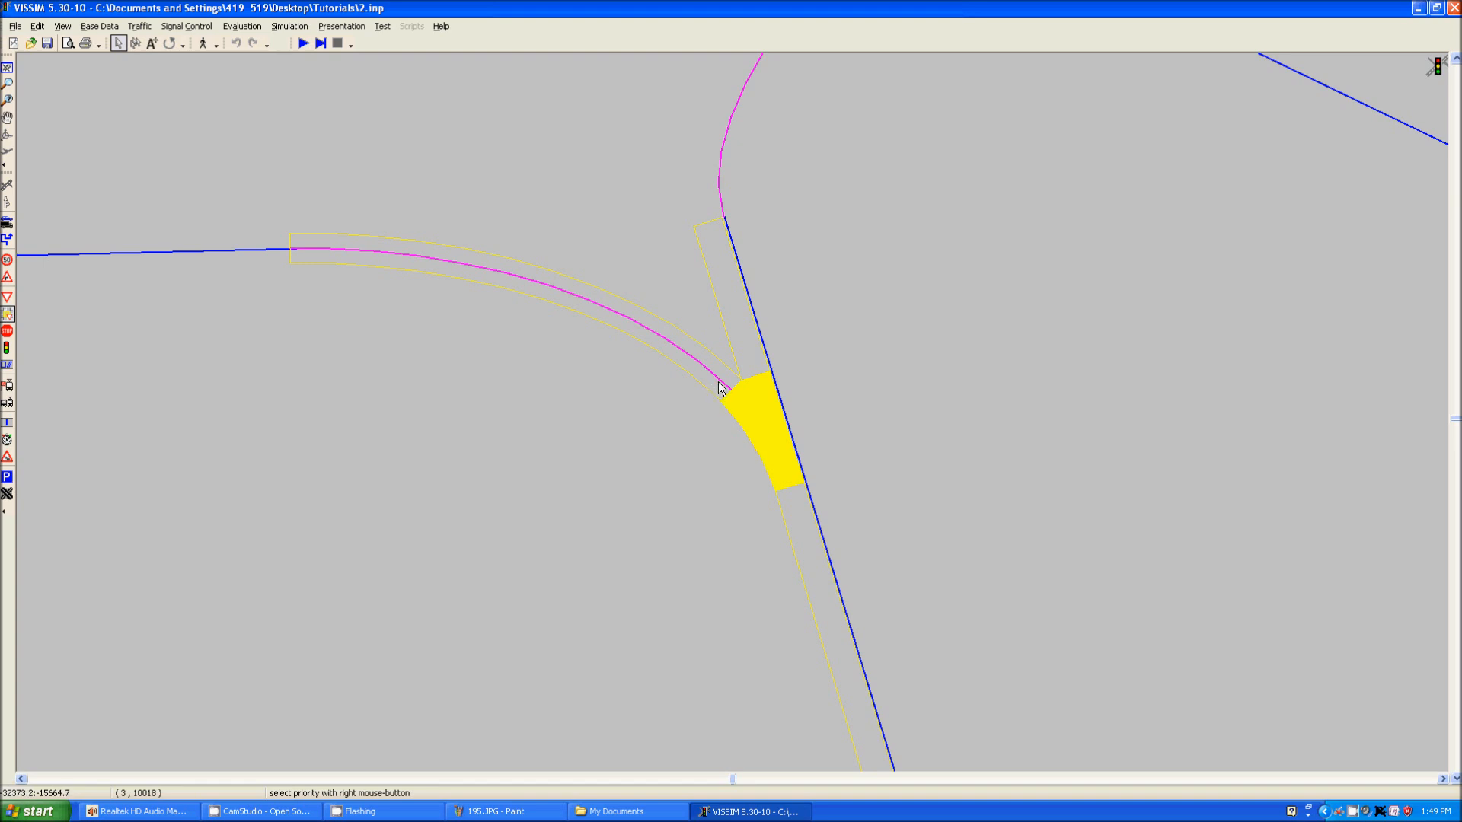
{"action": "right_click", "coordinate": [786, 478]}
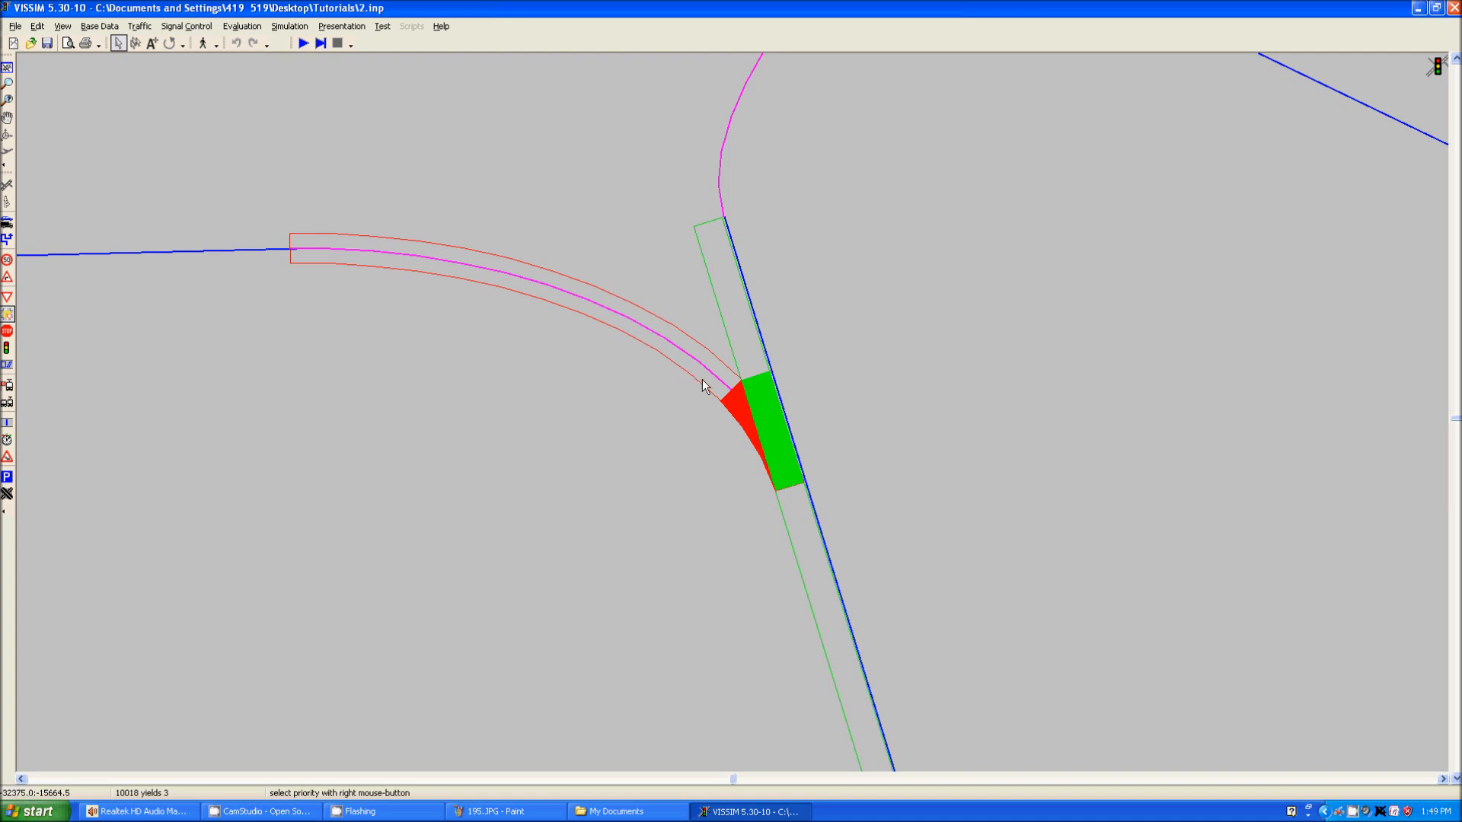
{"action": "right_click", "coordinate": [784, 478]}
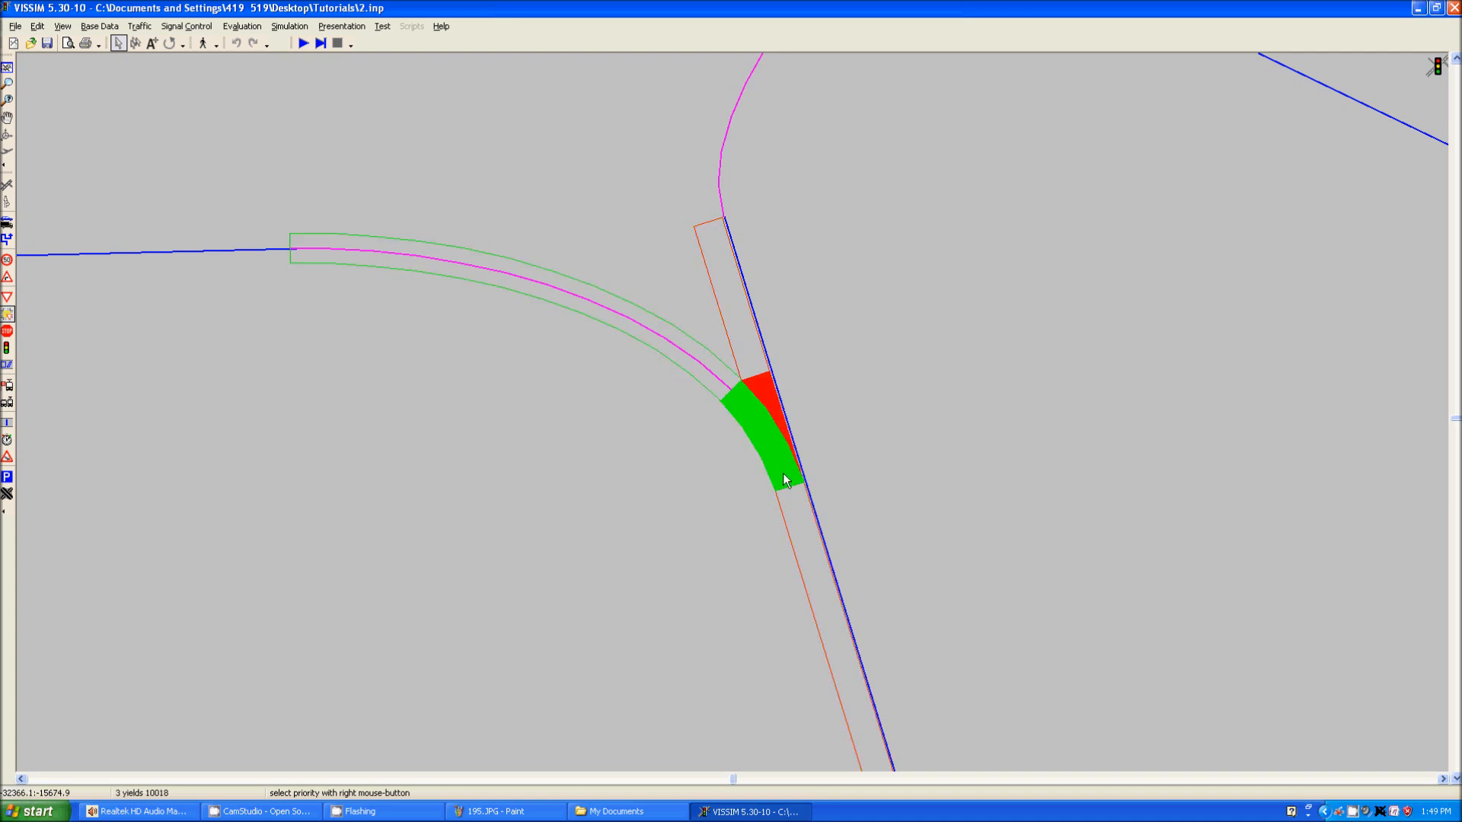
{"action": "right_click", "coordinate": [785, 477]}
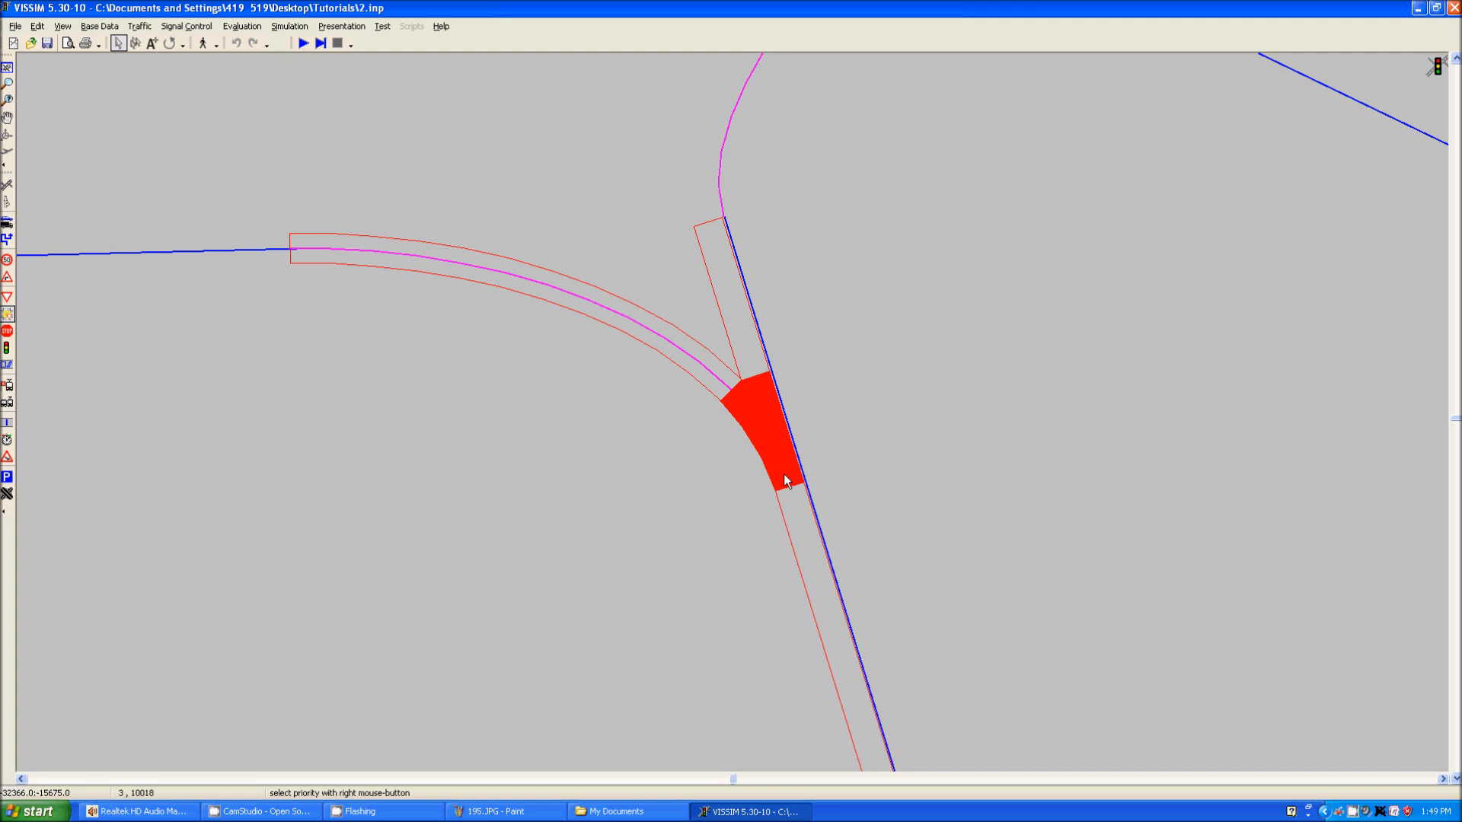
{"action": "right_click", "coordinate": [785, 476]}
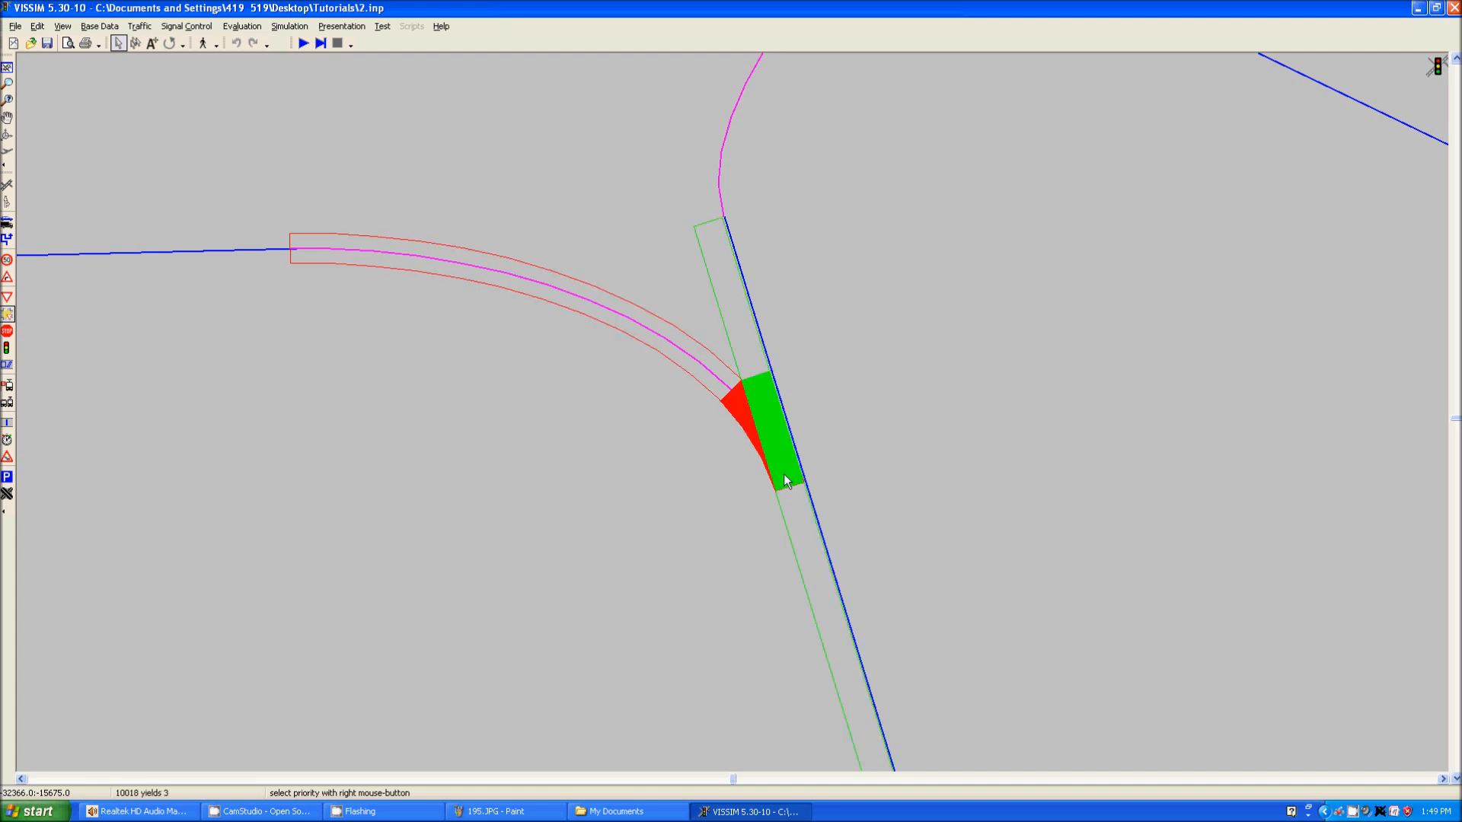
Save the network changes and run the simulation, checking the merge at the conflict area in 2D and 3D.
{"action": "scroll", "coordinate": [647, 472], "scroll_direction": "down", "scroll_amount": 4}
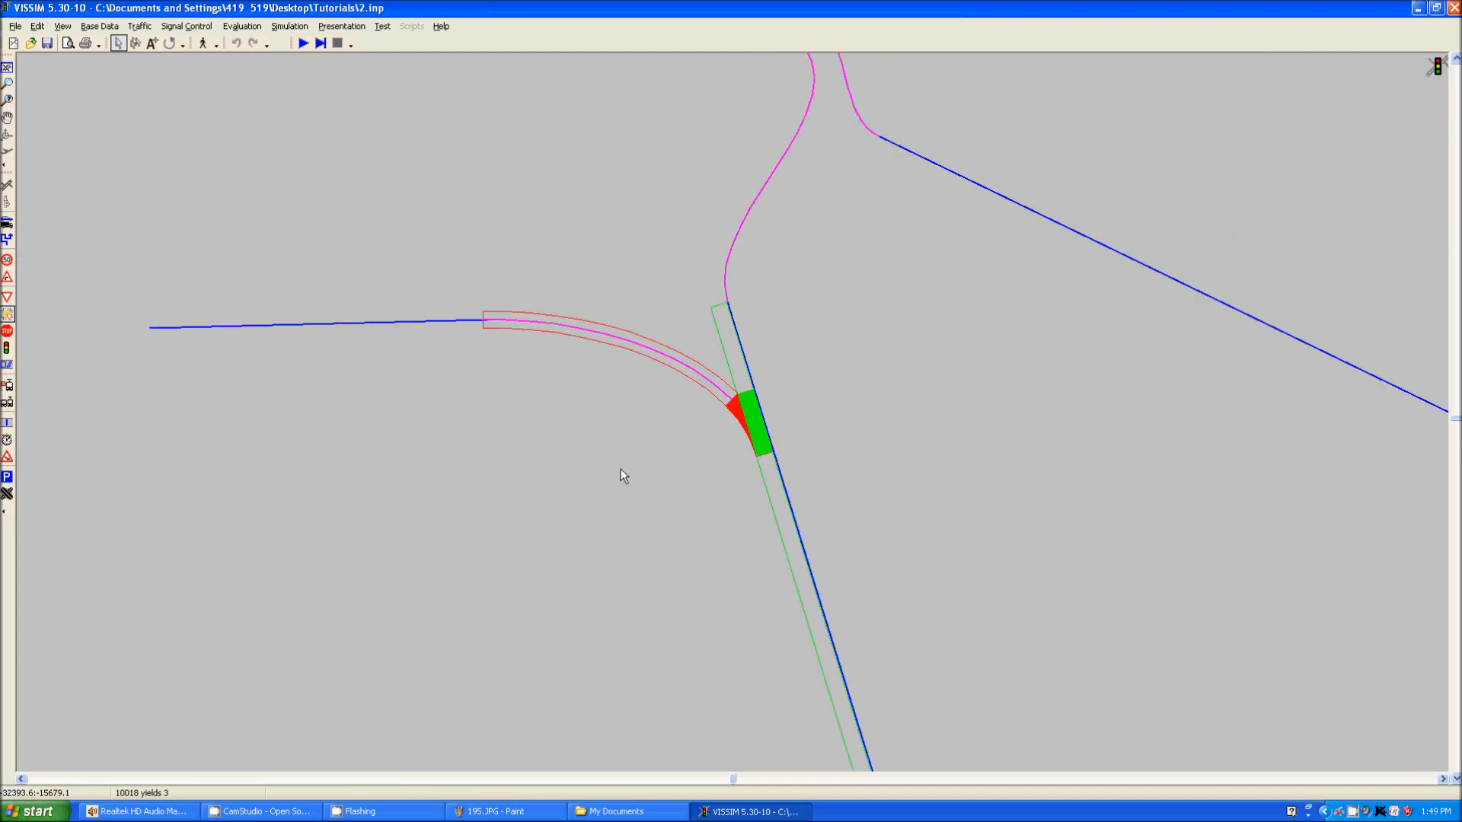
{"action": "left_click_drag", "start_coordinate": [587, 468], "coordinate": [616, 499]}
{"action": "scroll", "coordinate": [675, 467], "scroll_direction": "up", "scroll_amount": 3}
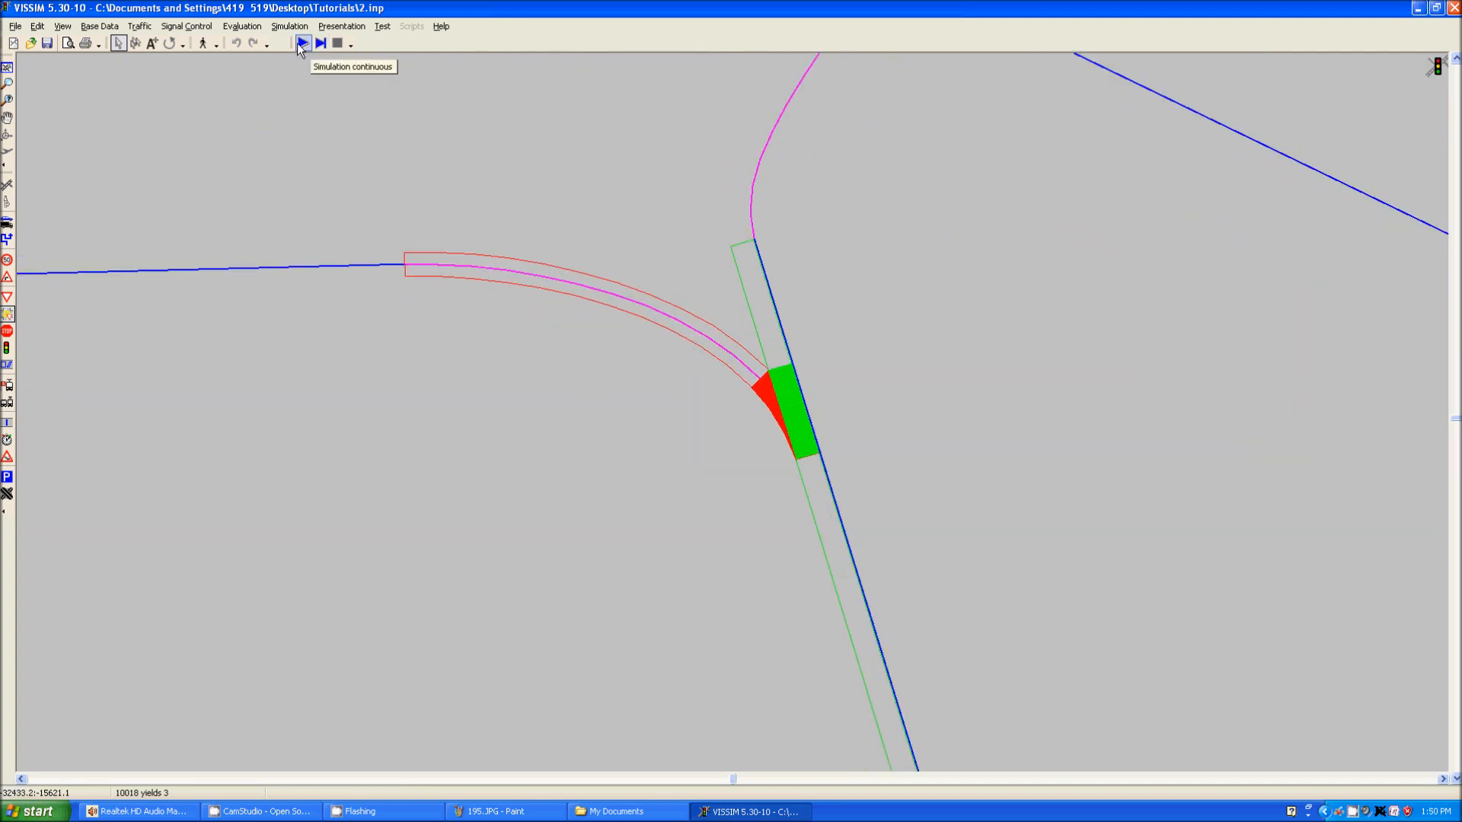
{"action": "left_click", "coordinate": [303, 44]}
{"action": "left_click", "coordinate": [667, 453]}
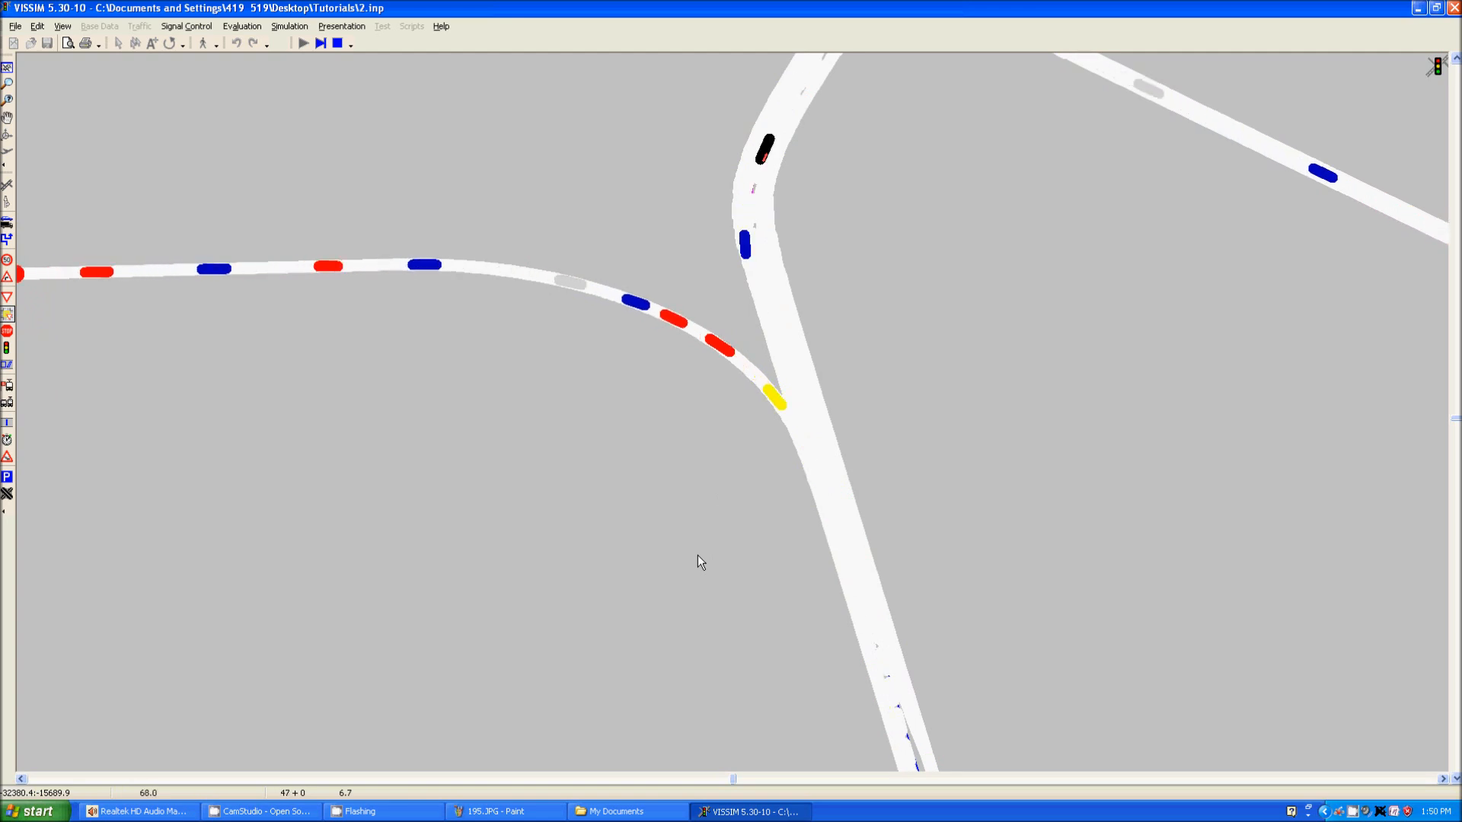
{"action": "key", "text": "ctrl+d"}
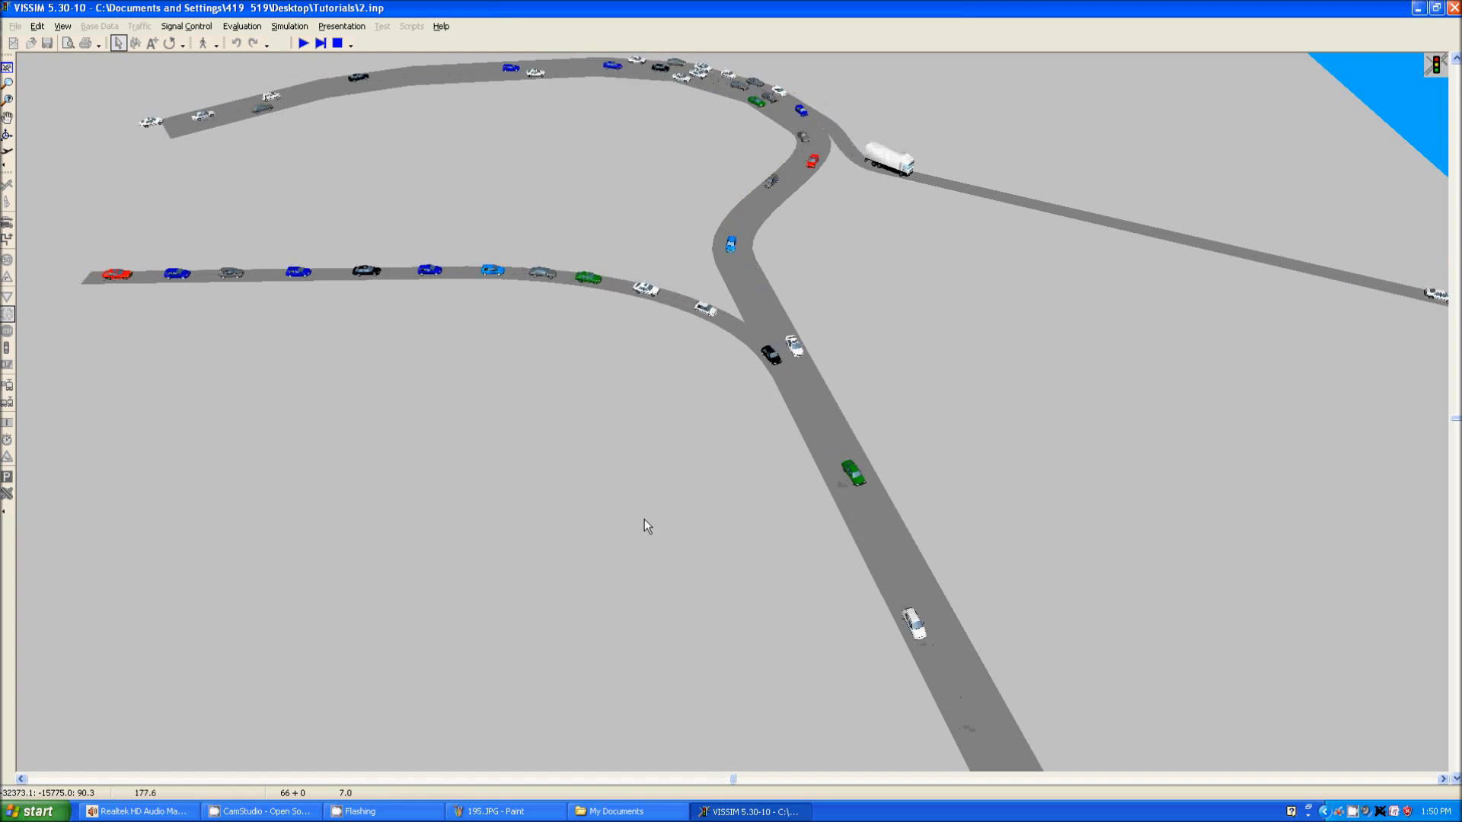
Examine the traffic on link 1 upstream of the split in 3D and 2D, and stop the simulation.
{"action": "left_click_drag", "start_coordinate": [596, 150], "coordinate": [634, 413]}
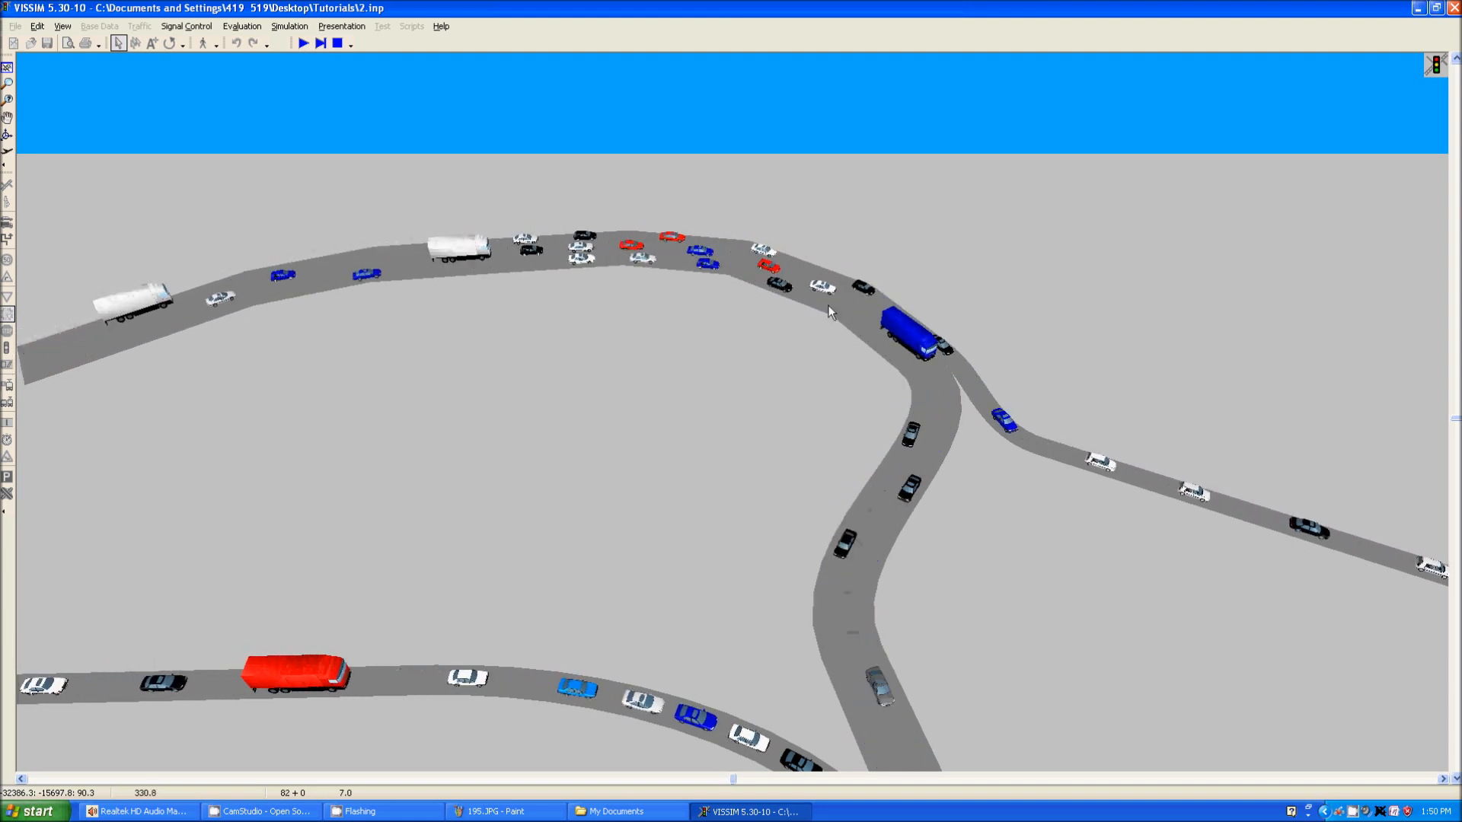
{"action": "key", "text": "ctrl+d"}
{"action": "left_click_drag", "start_coordinate": [726, 381], "coordinate": [723, 711]}
{"action": "left_click_drag", "start_coordinate": [694, 360], "coordinate": [693, 495]}
{"action": "scroll", "coordinate": [645, 422], "scroll_direction": "down", "scroll_amount": 1}
{"action": "left_click_drag", "start_coordinate": [575, 405], "coordinate": [611, 432]}
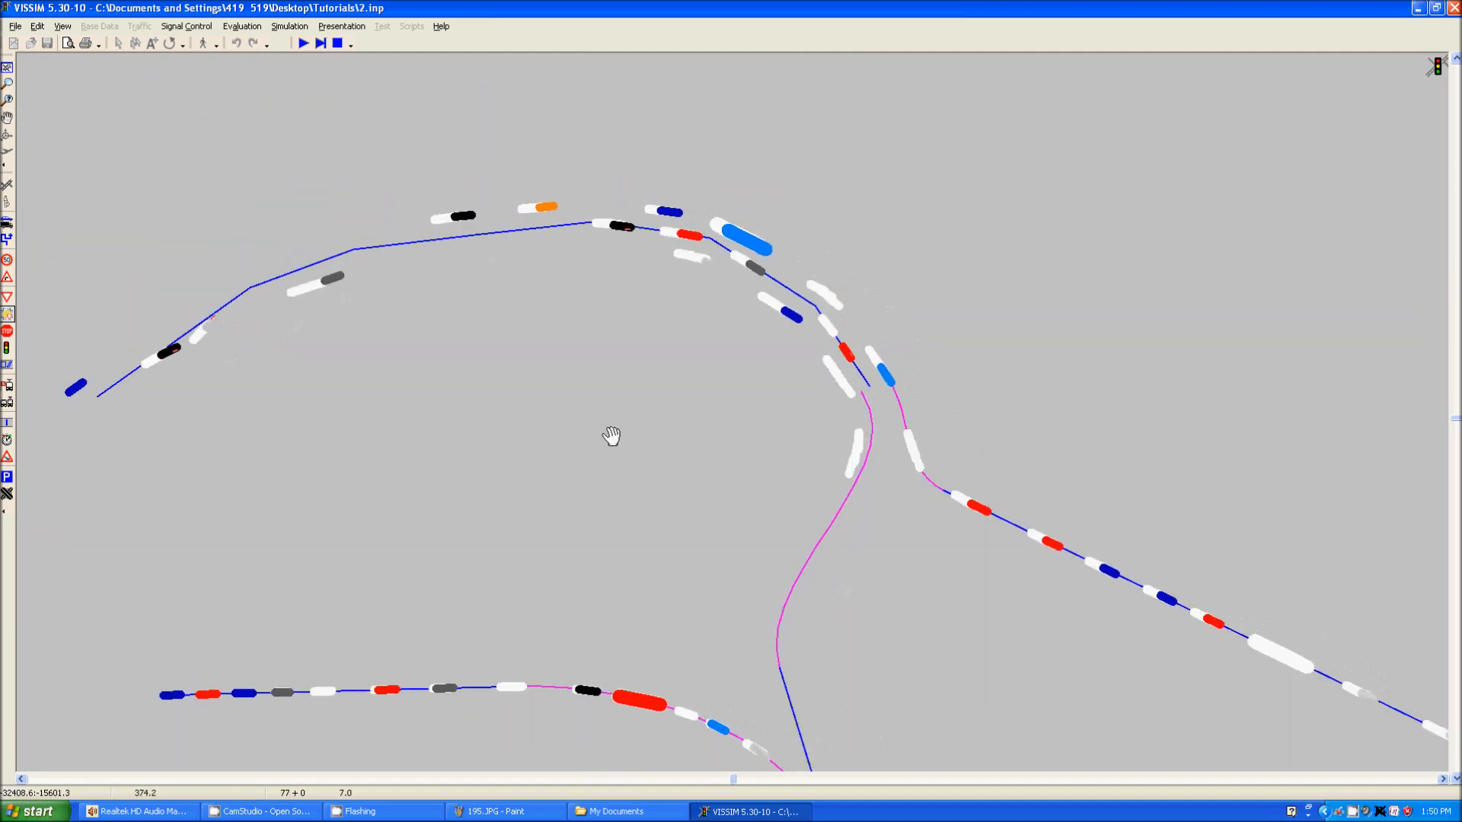
{"action": "left_click", "coordinate": [337, 48]}
Set the lane change distance of connector 10001, from link 1 to link 2, to 2000 ft.
{"action": "left_click_drag", "start_coordinate": [564, 395], "coordinate": [543, 352]}
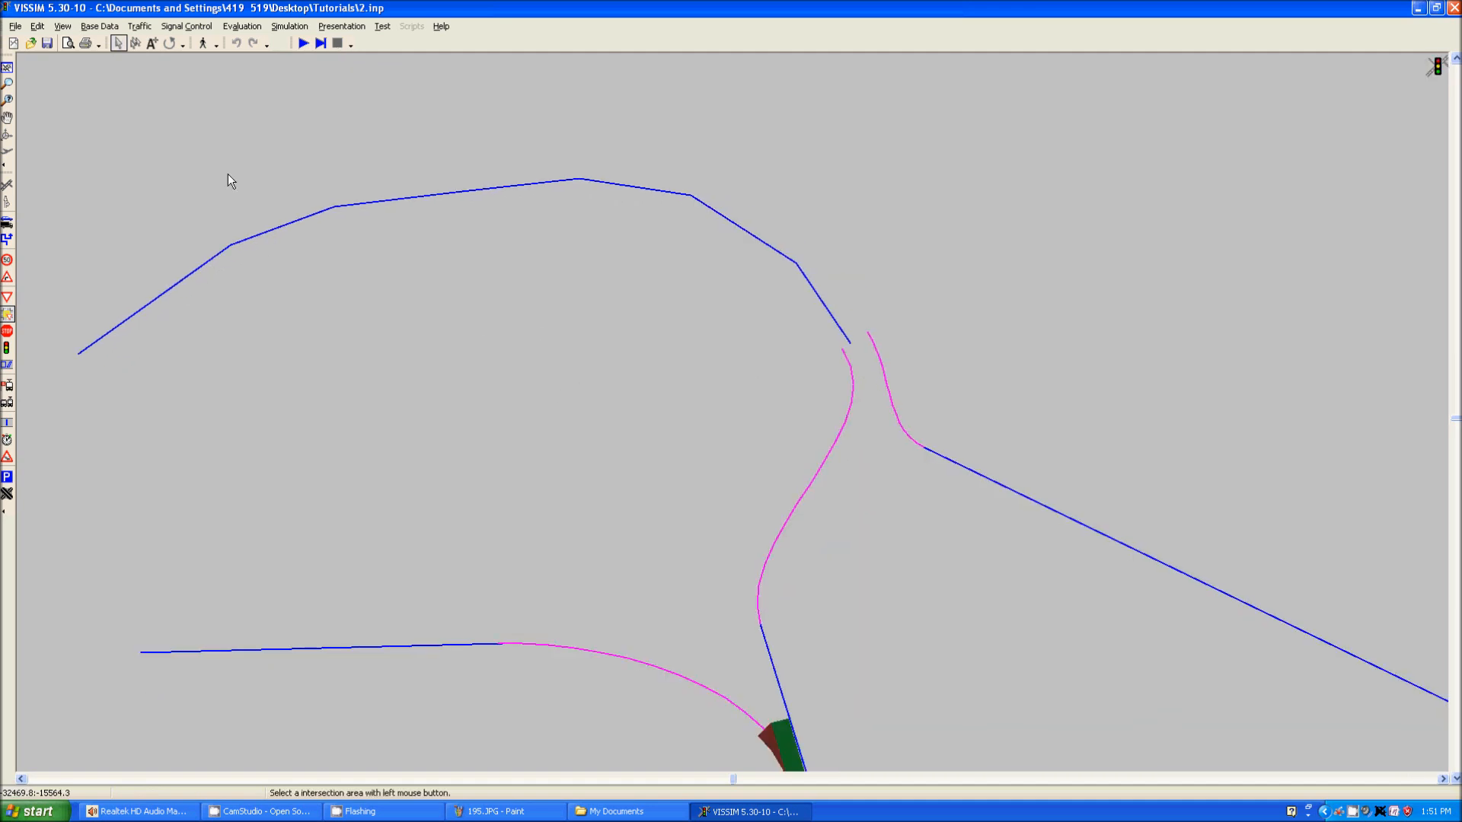
{"action": "left_click", "coordinate": [6, 185]}
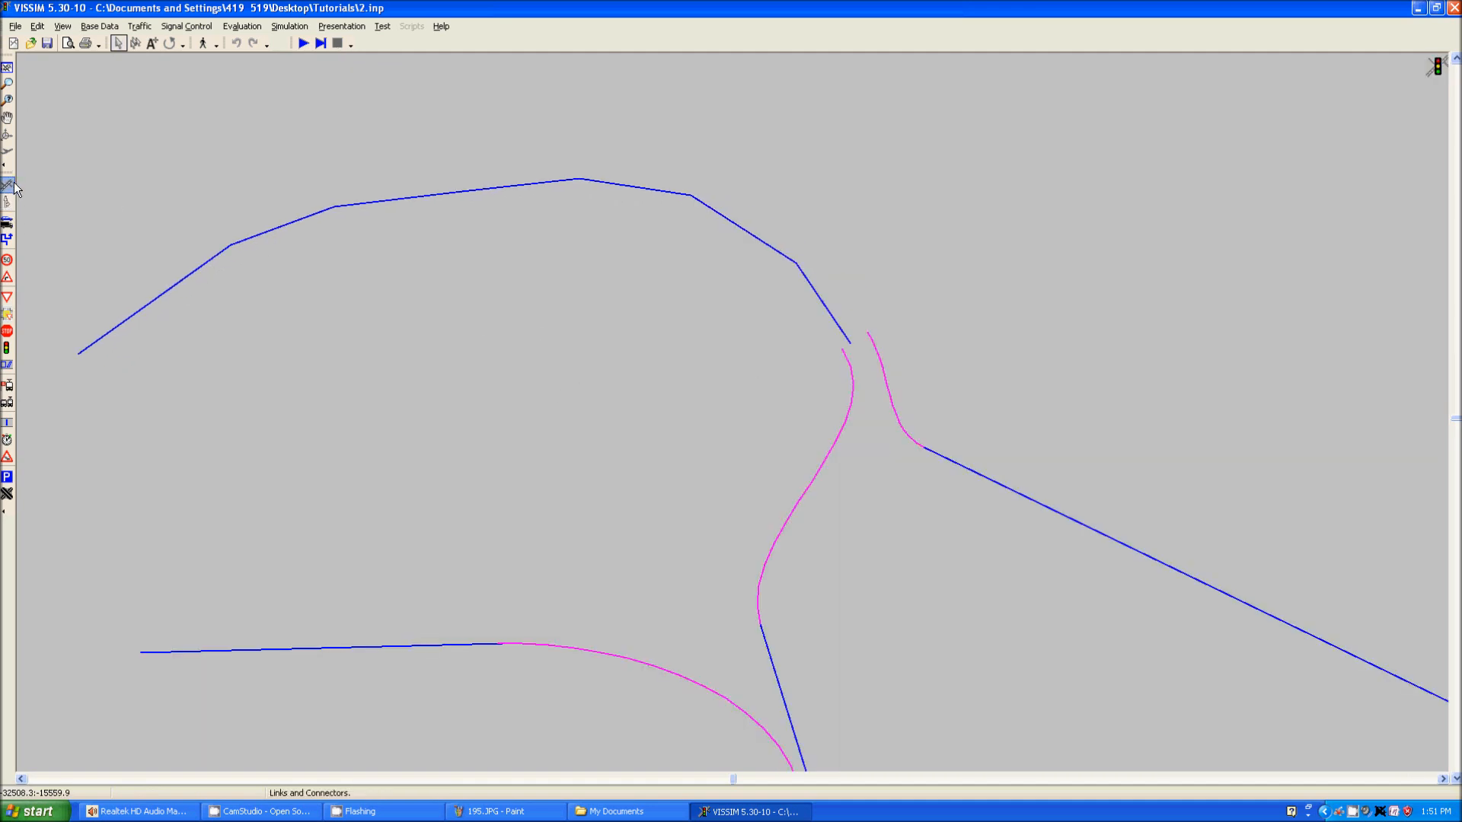
{"action": "left_click", "coordinate": [884, 364]}
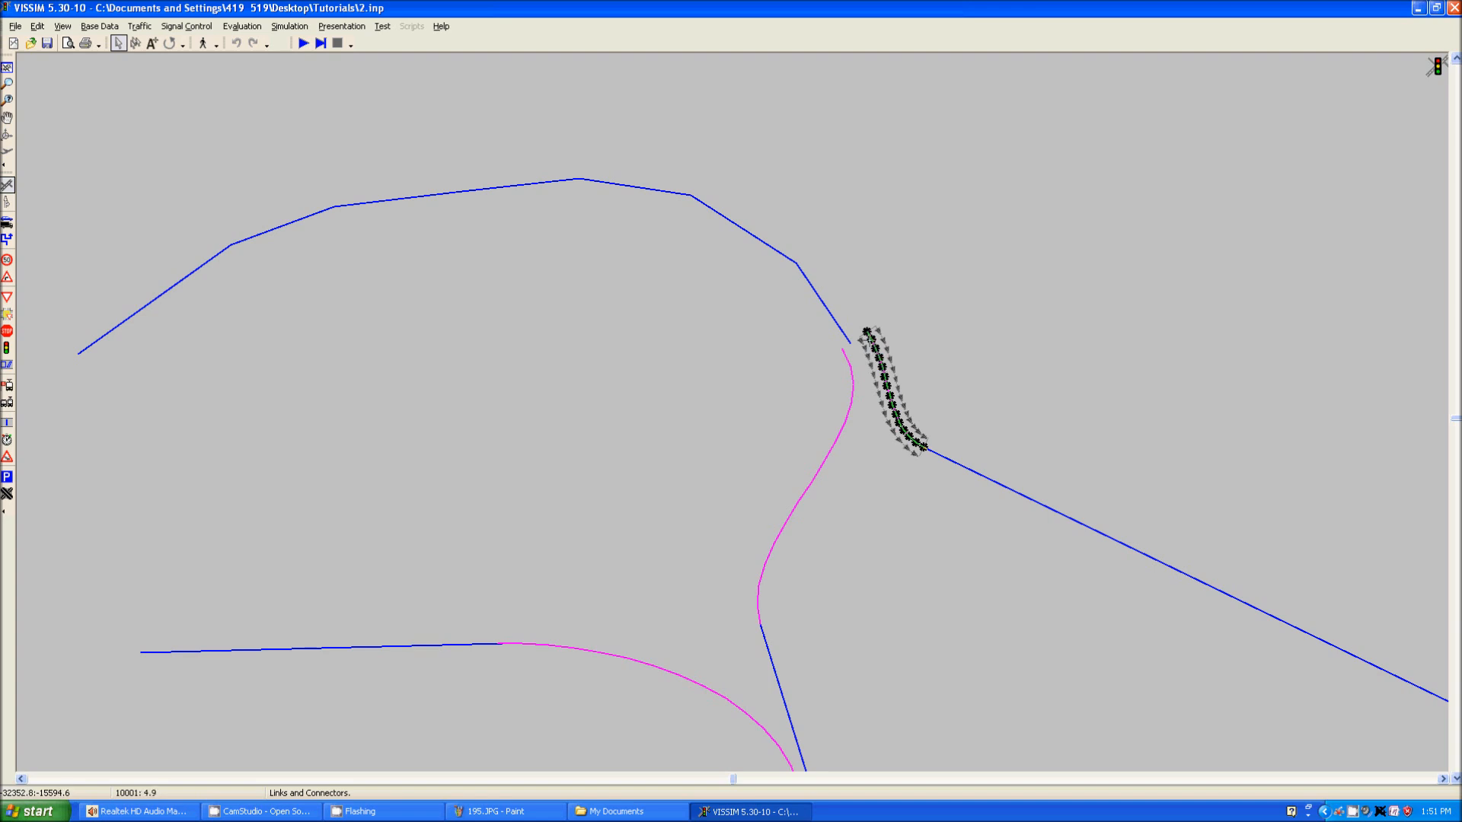
{"action": "double_click", "coordinate": [871, 346]}
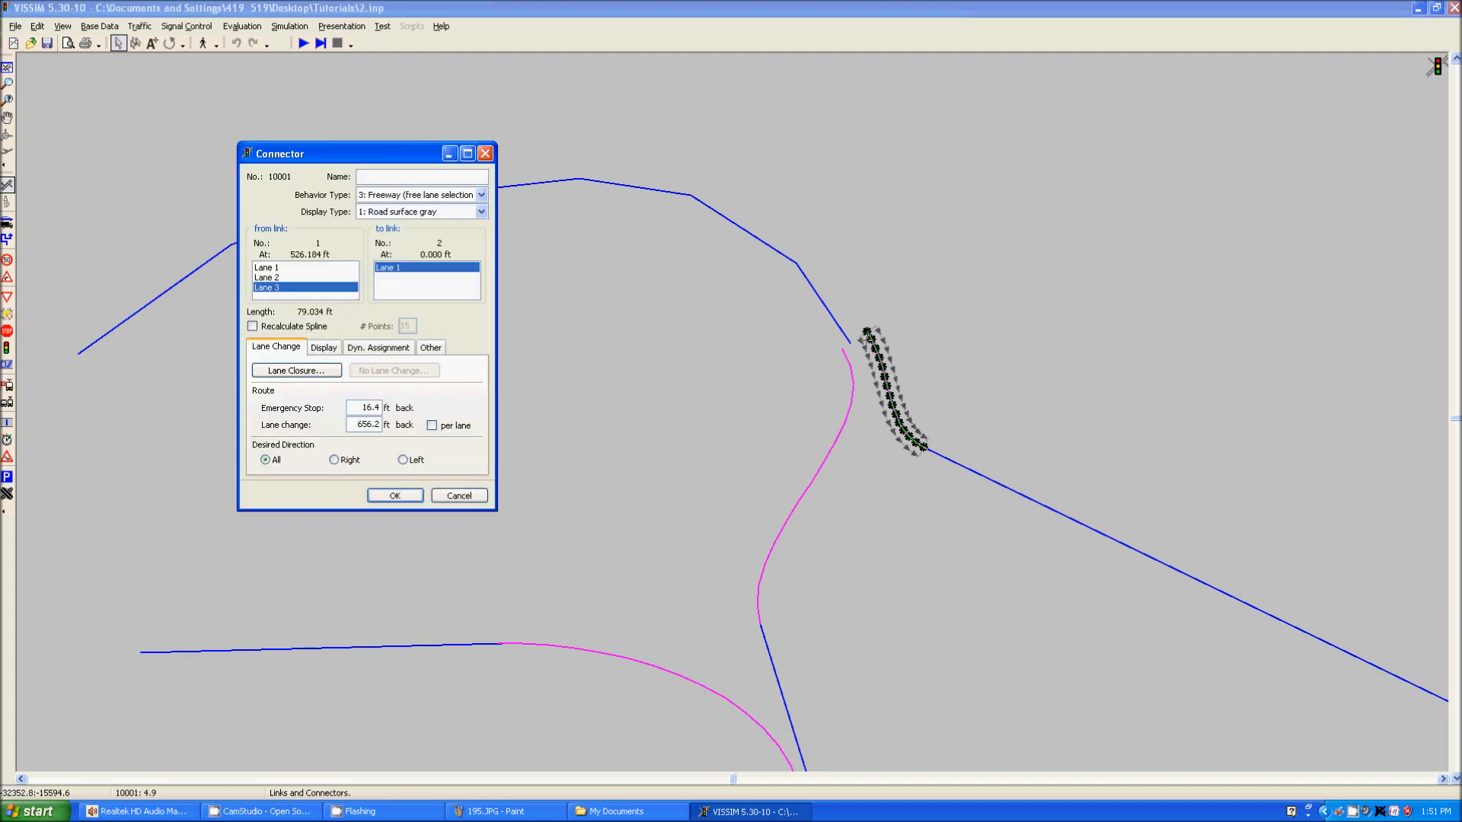
{"action": "double_click", "coordinate": [350, 425]}
{"action": "type", "text": "2000"}
{"action": "left_click", "coordinate": [415, 496]}
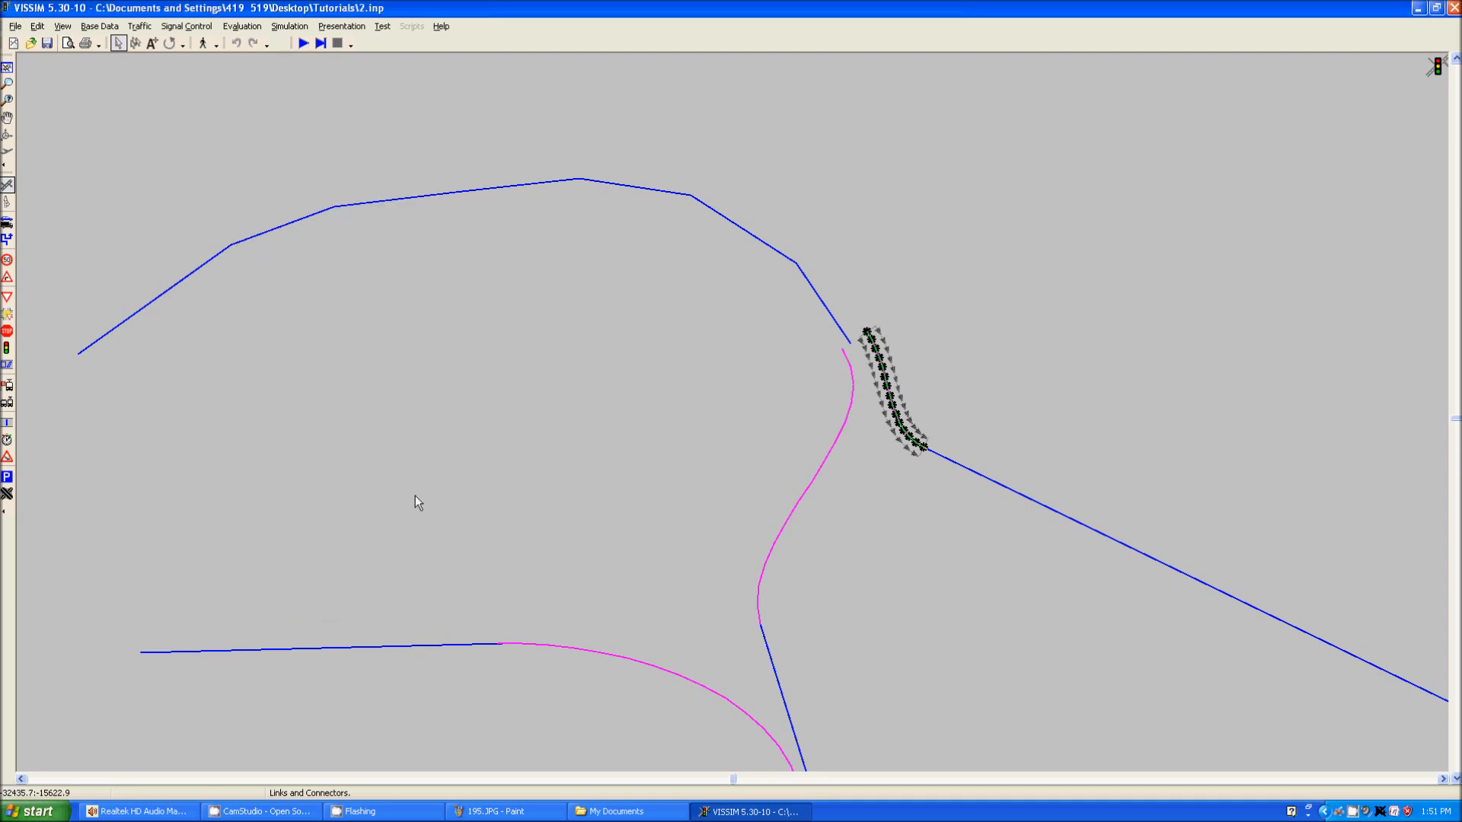
Set the lane change distance of connector 10000, from link 1 to link 3, to 2000 ft.
{"action": "double_click", "coordinate": [848, 382]}
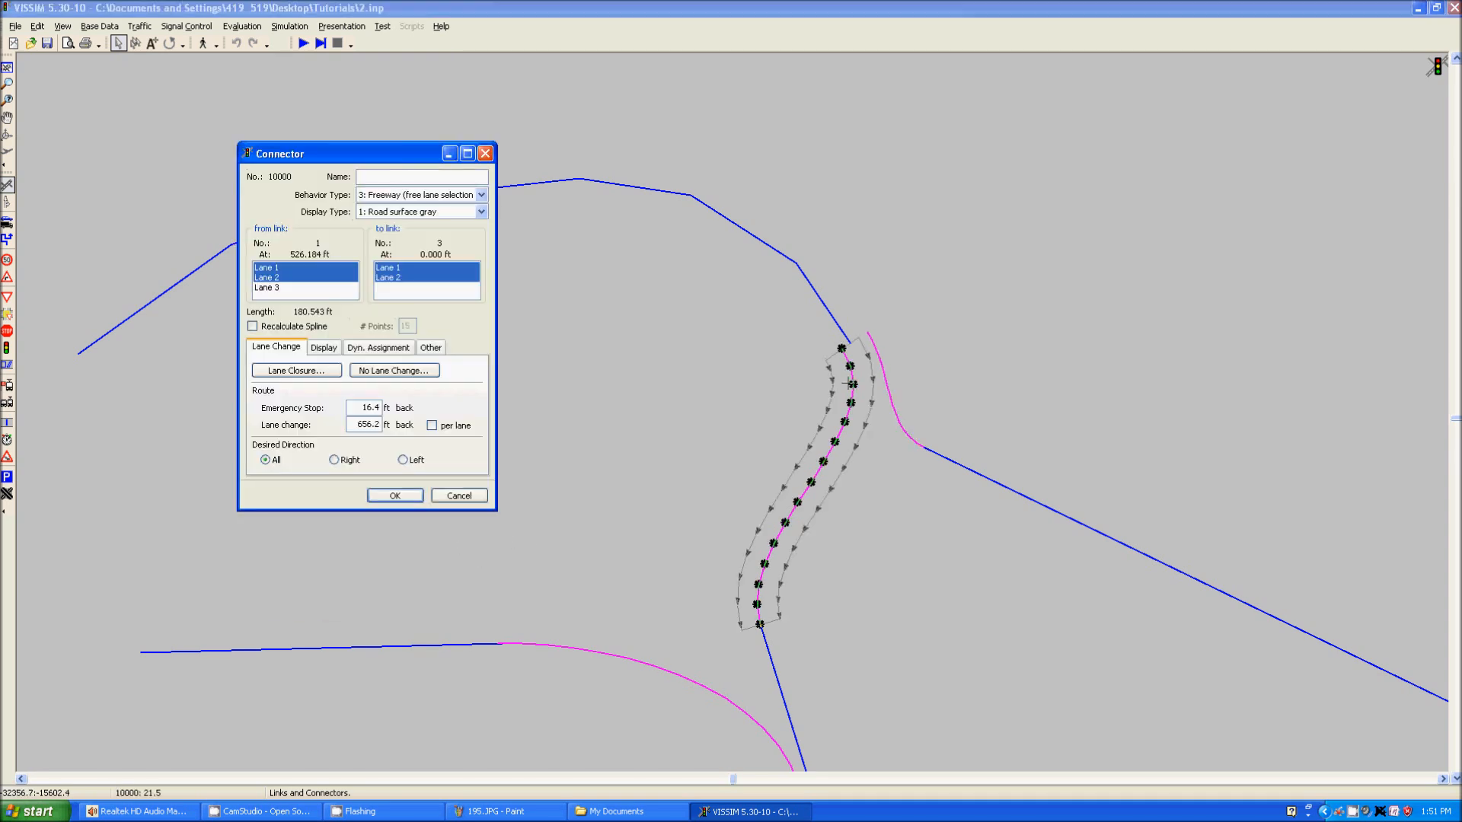
{"action": "left_click_drag", "start_coordinate": [351, 424], "coordinate": [433, 430]}
{"action": "type", "text": "2000"}
{"action": "left_click", "coordinate": [419, 495]}
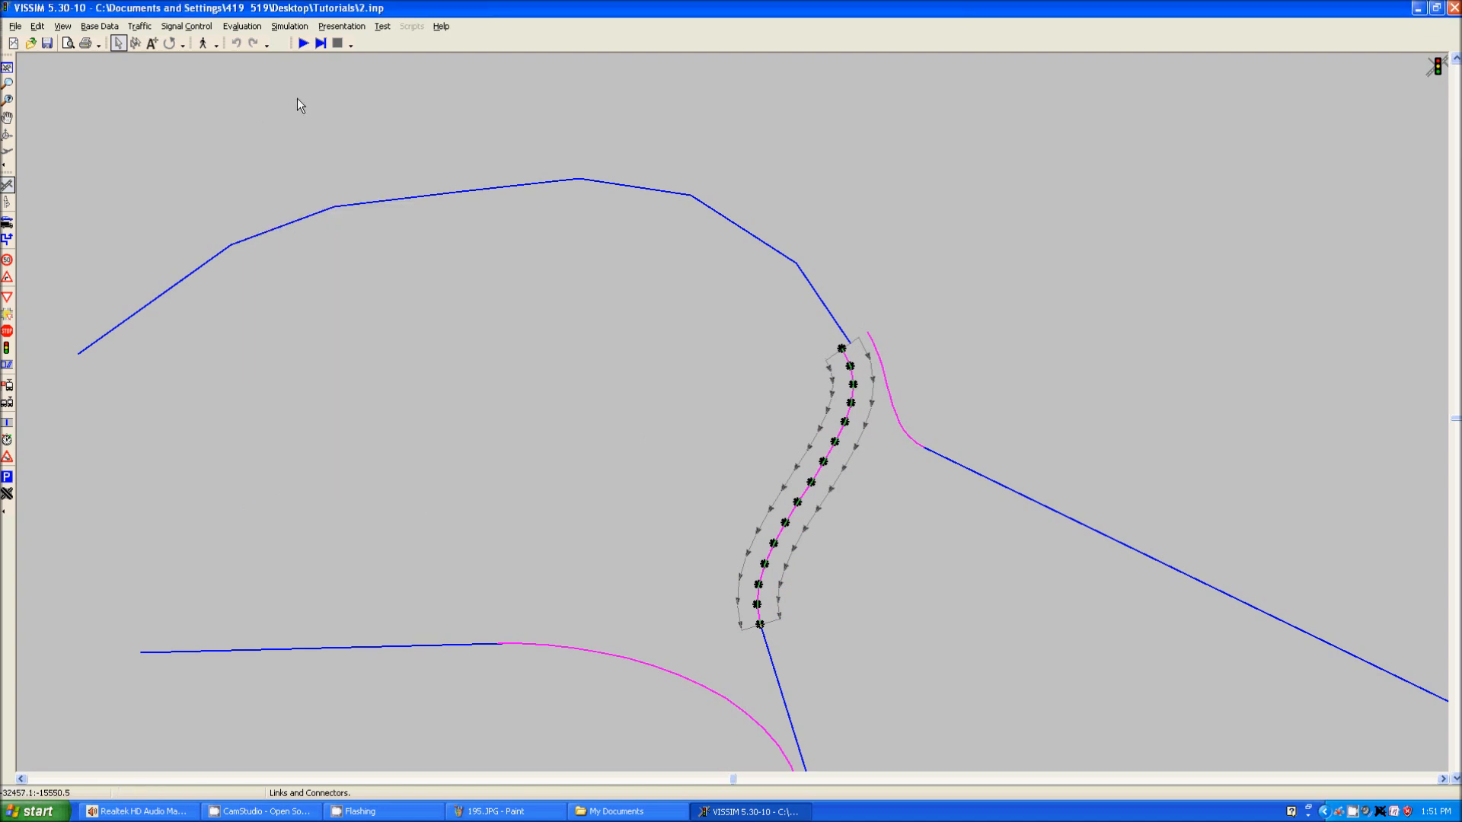
Save the connector changes and start the continuous simulation with link 1 and the split in view.
{"action": "left_click", "coordinate": [303, 43]}
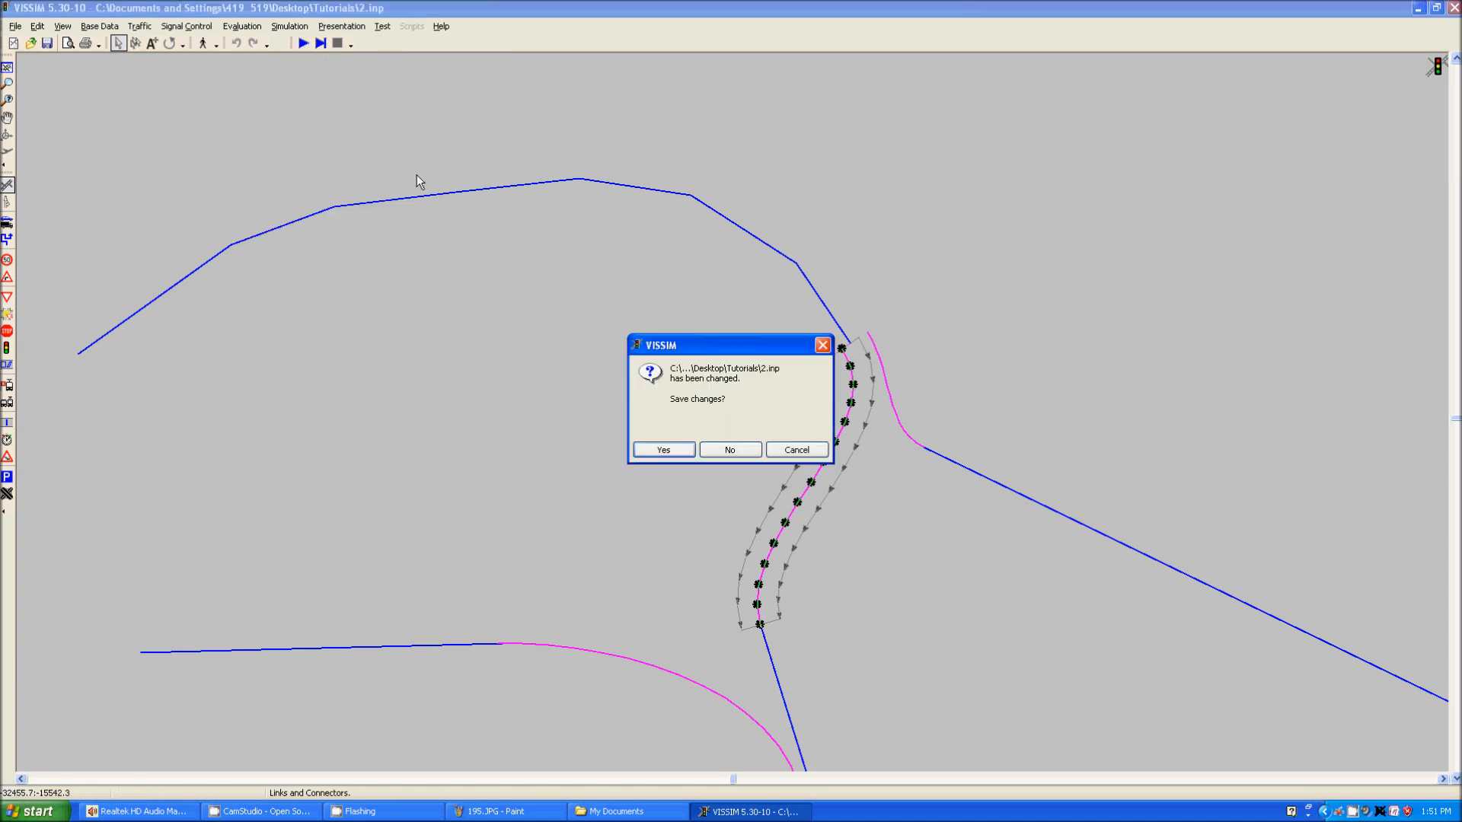
{"action": "left_click", "coordinate": [663, 449]}
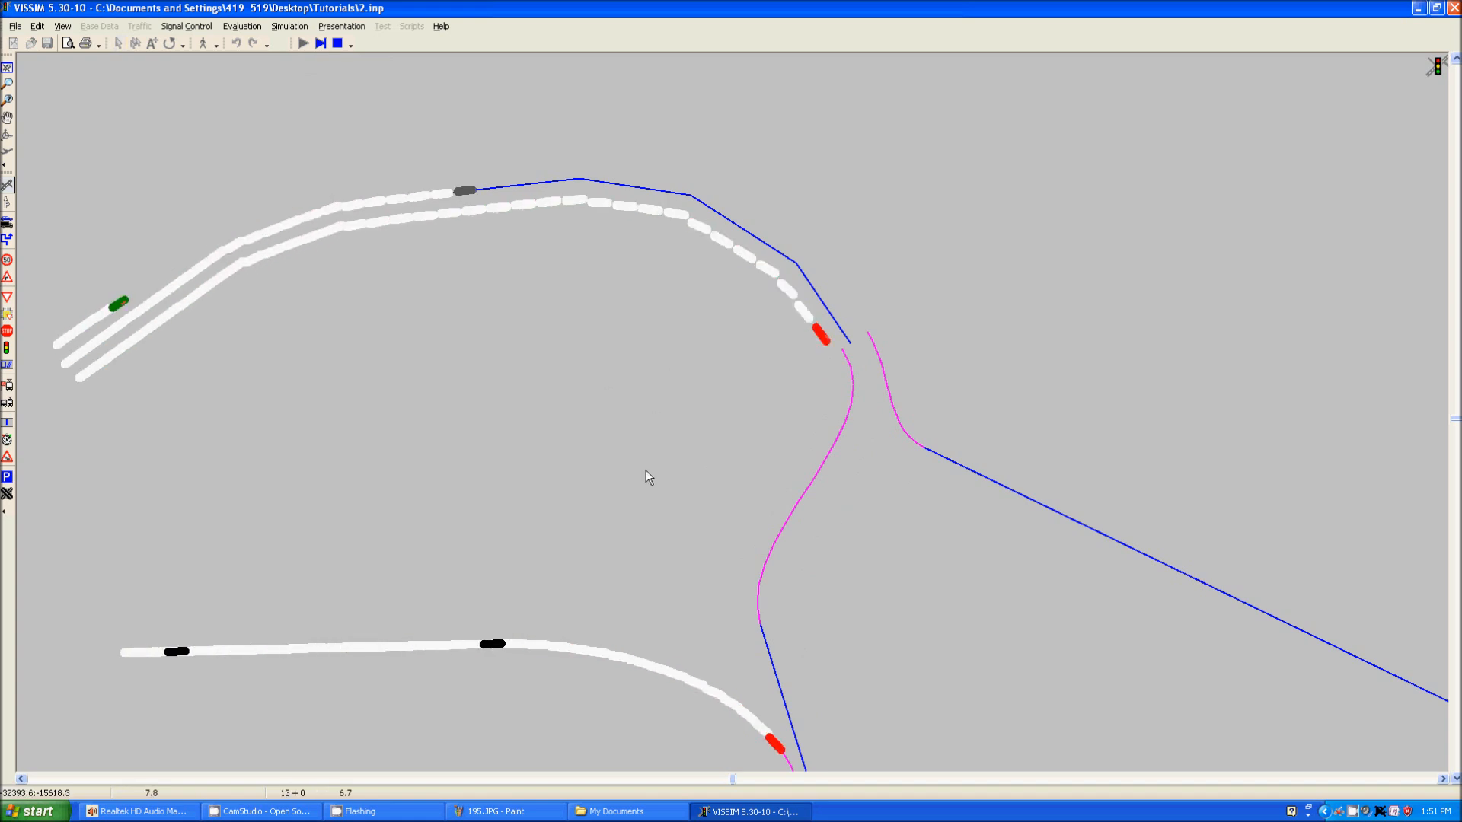